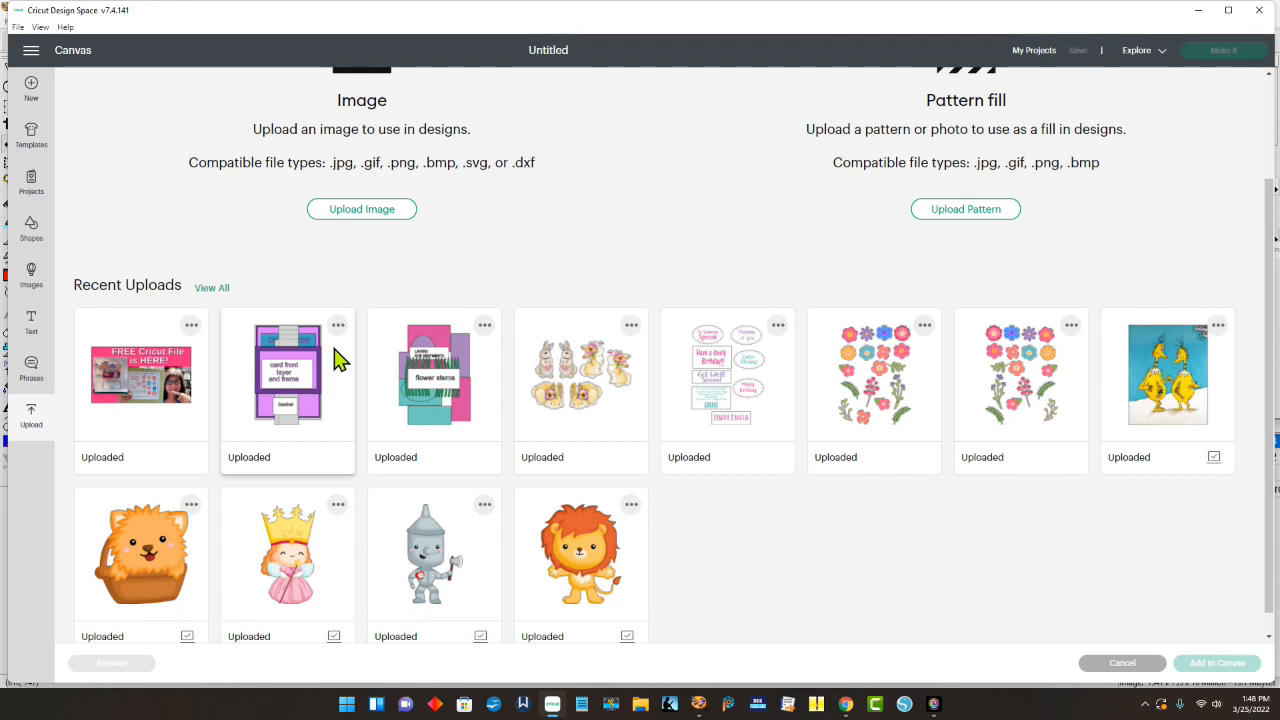
Step: Add the uploaded card base, front layer and basket template to the canvas and set its overall width to 7.009 inches
{"action": "left_click", "coordinate": [299, 387]}
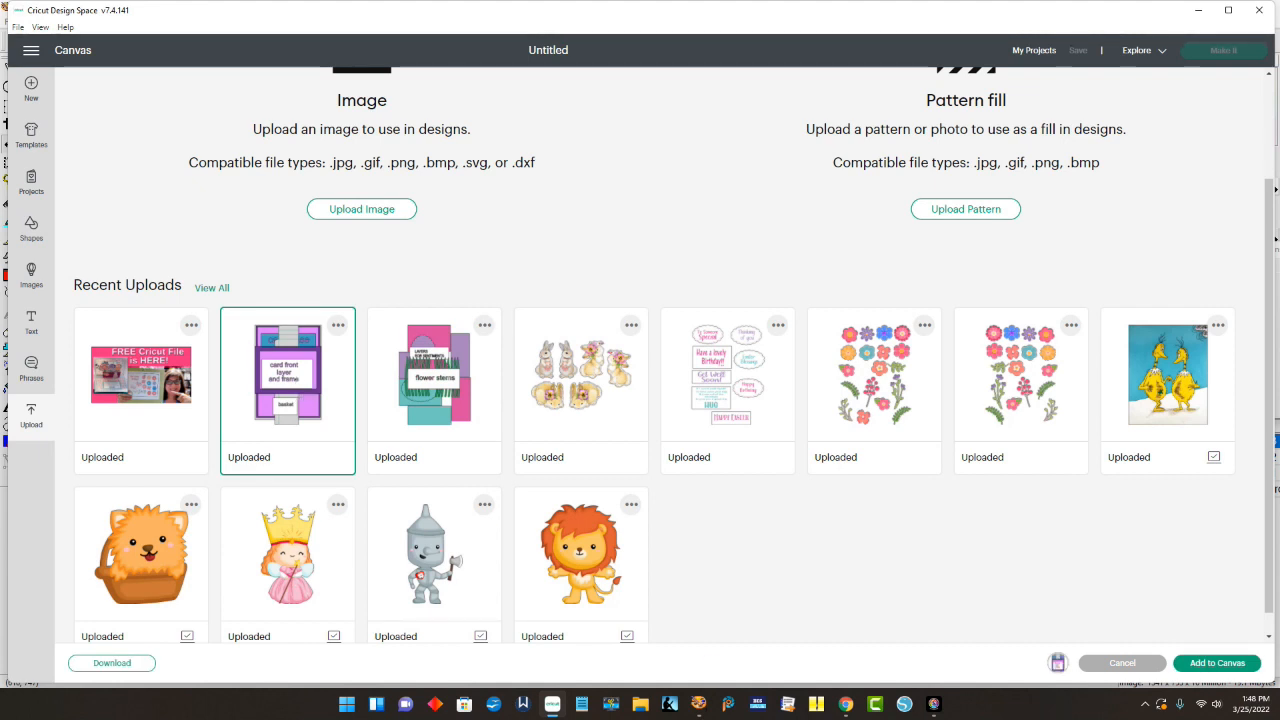
{"action": "left_click", "coordinate": [1217, 663]}
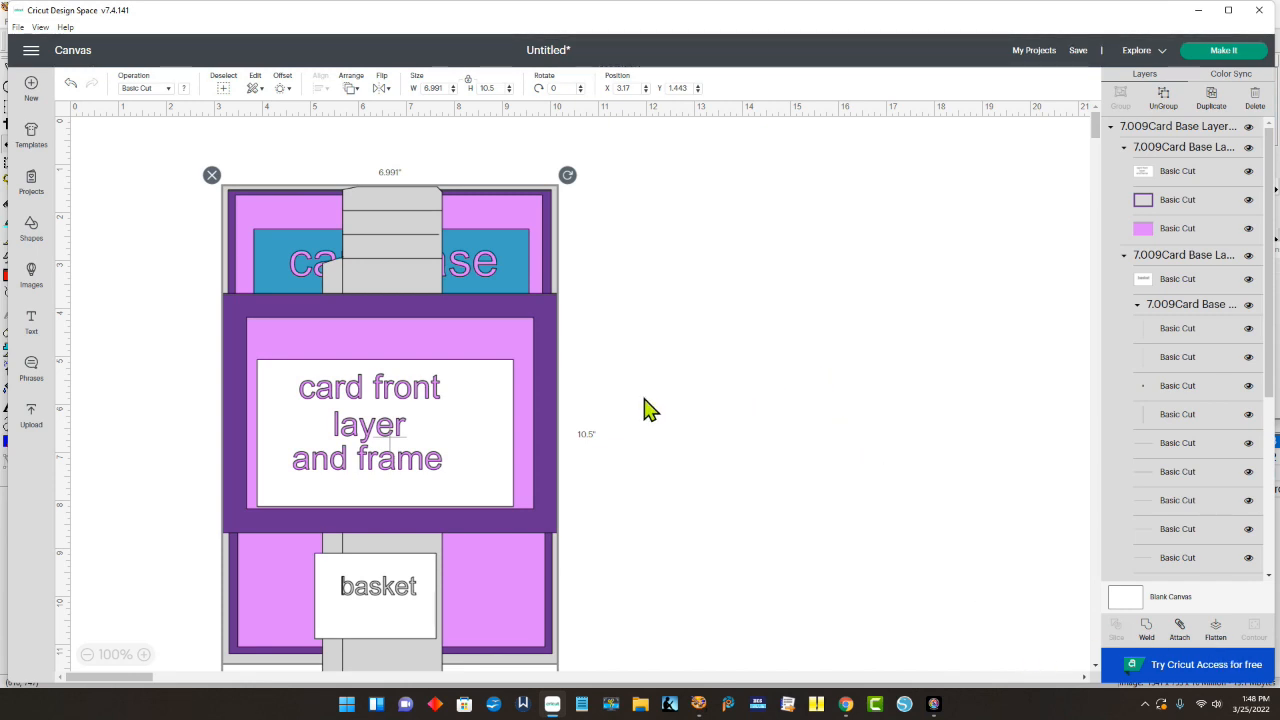
{"action": "left_click_drag", "start_coordinate": [531, 424], "coordinate": [612, 364]}
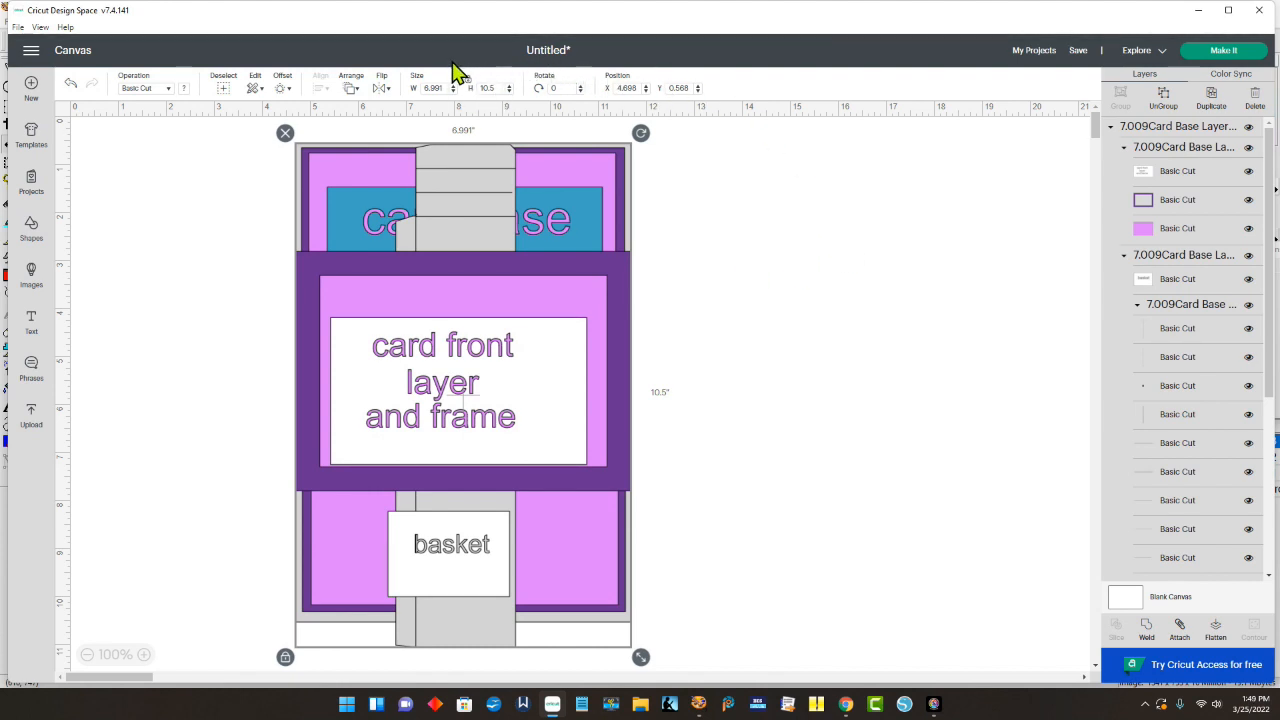
{"action": "left_click", "coordinate": [432, 88]}
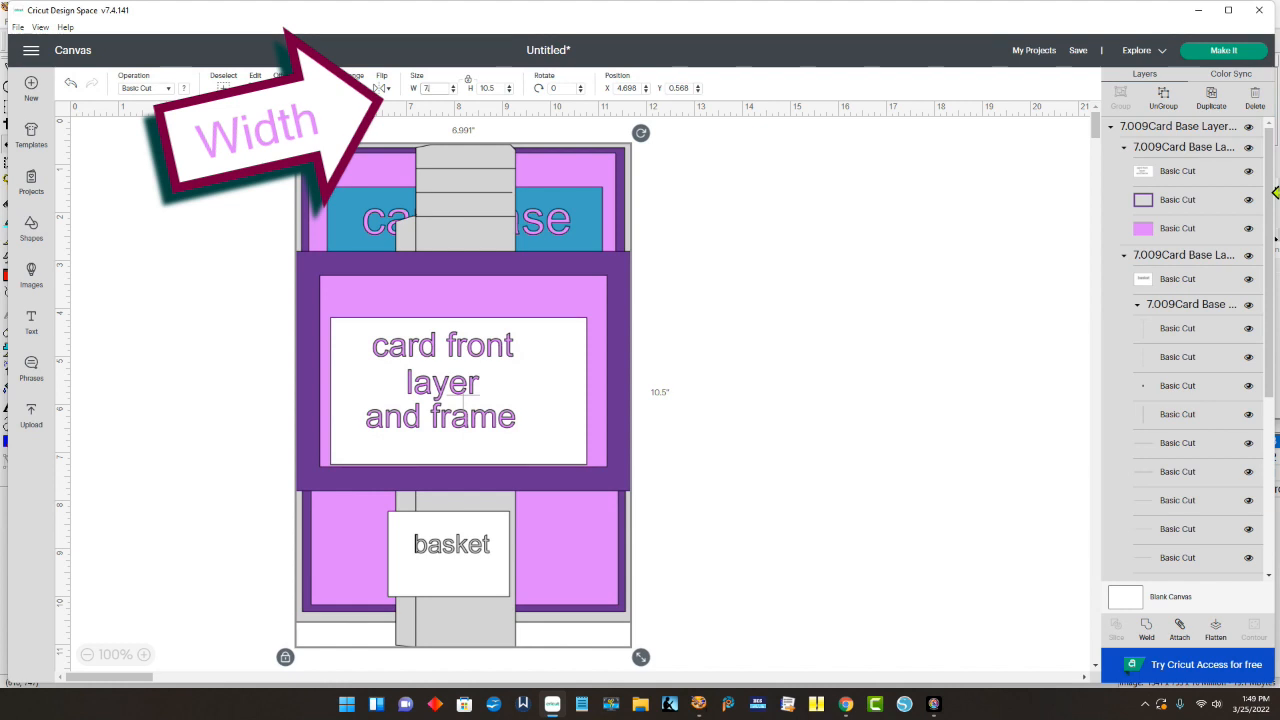
{"action": "type", "text": "009"}
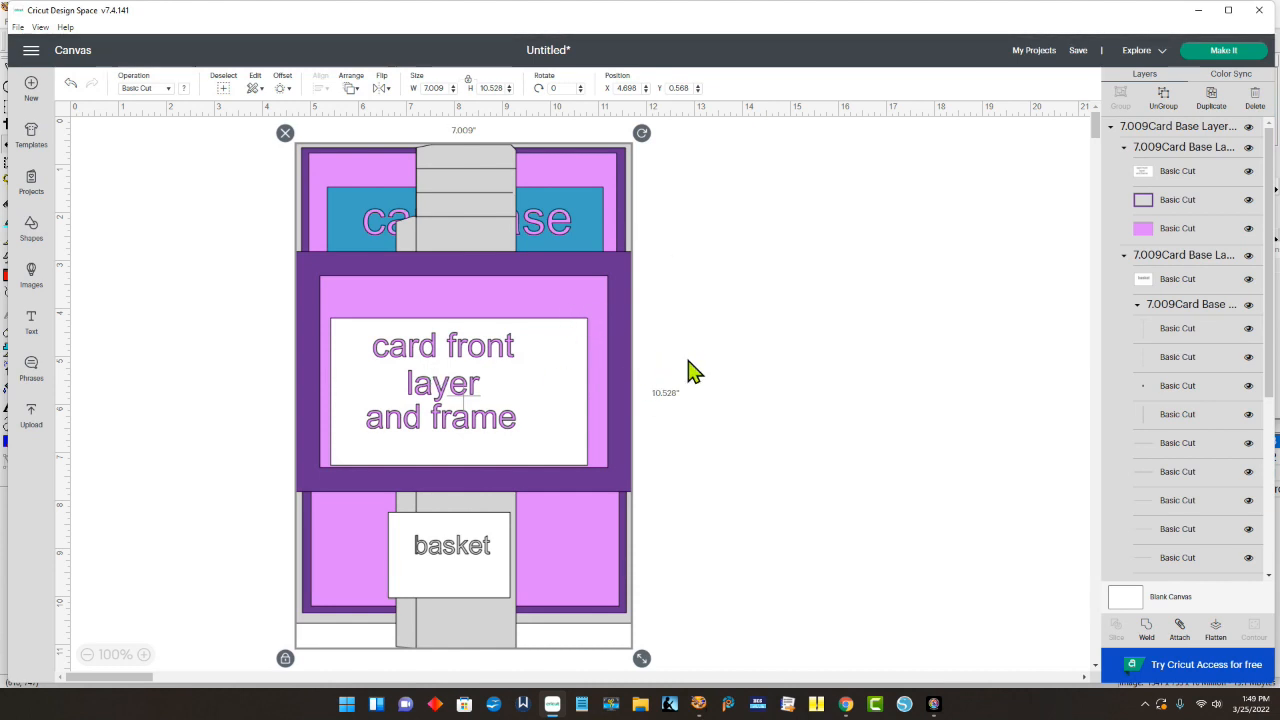
Step: Ungroup the whole imported card template
{"action": "right_click", "coordinate": [503, 372]}
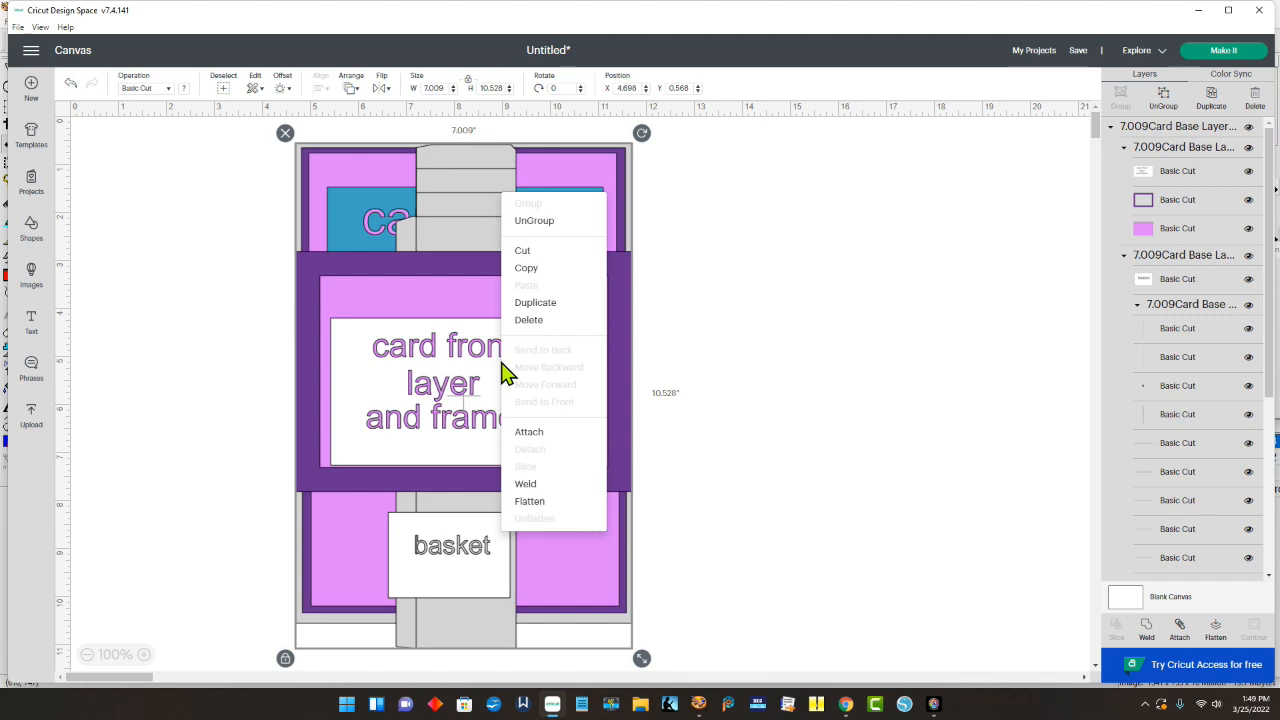
{"action": "left_click", "coordinate": [750, 385]}
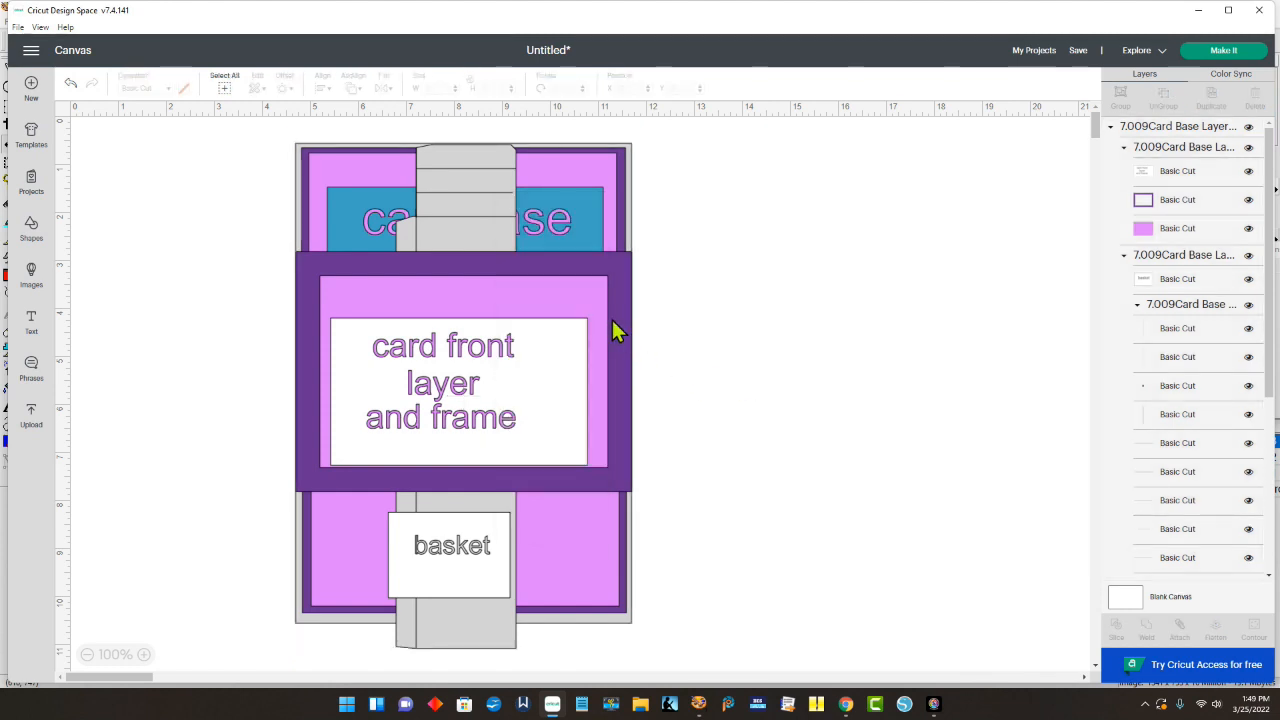
{"action": "left_click", "coordinate": [586, 309]}
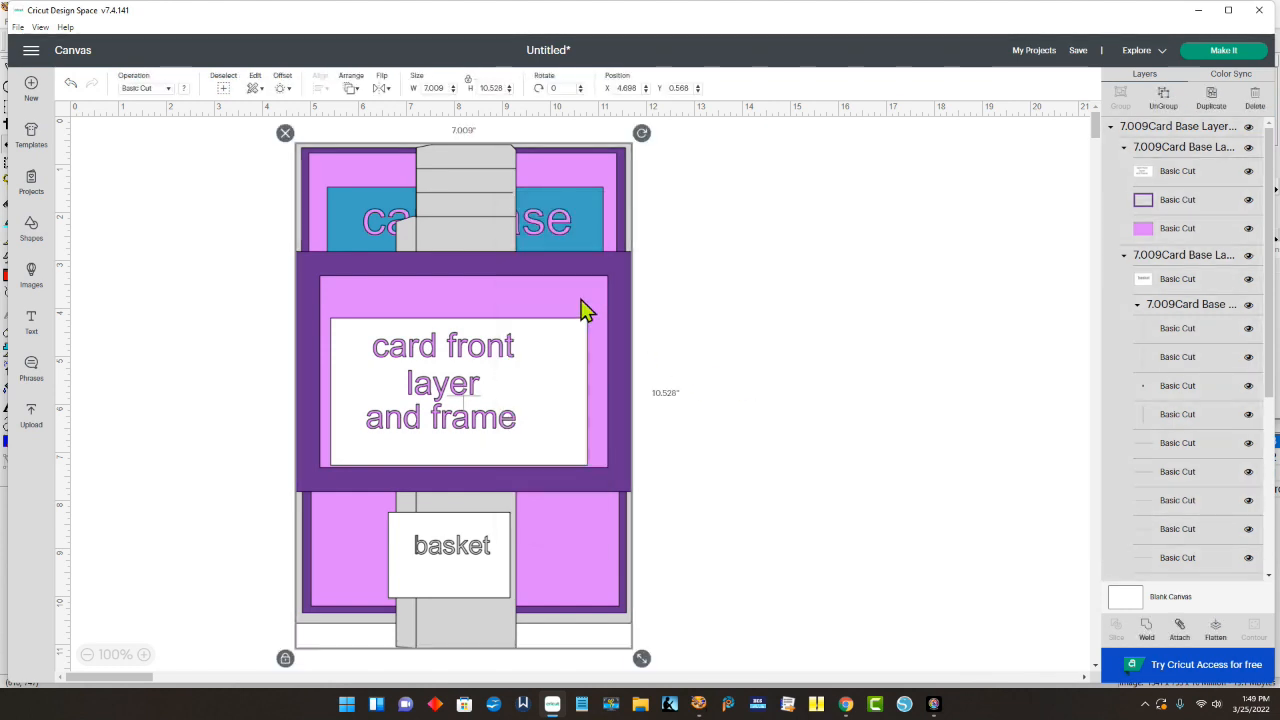
{"action": "left_click", "coordinate": [1172, 112]}
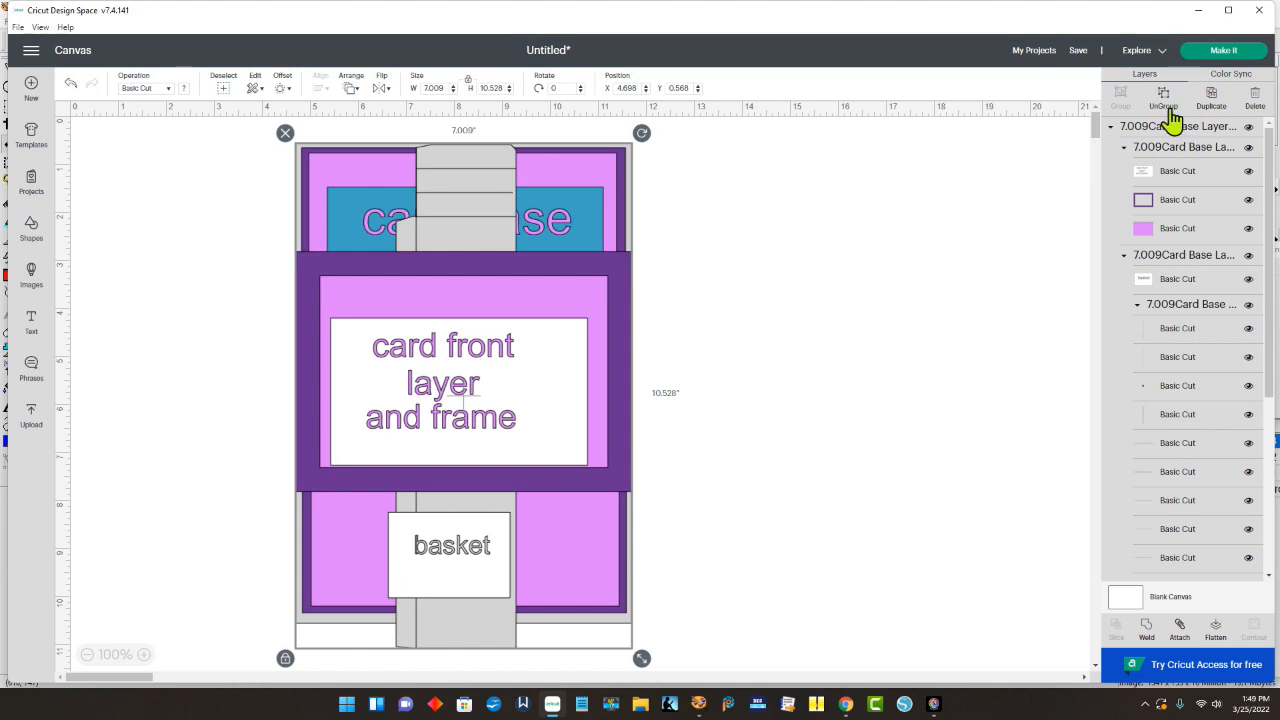
Step: Spread the card front set, basket, card base set and loose pink and purple layers apart on the canvas
{"action": "left_click_drag", "start_coordinate": [555, 395], "coordinate": [930, 378]}
{"action": "left_click_drag", "start_coordinate": [509, 381], "coordinate": [219, 367]}
{"action": "left_click_drag", "start_coordinate": [435, 340], "coordinate": [590, 314]}
{"action": "left_click_drag", "start_coordinate": [386, 434], "coordinate": [359, 582]}
{"action": "left_click_drag", "start_coordinate": [341, 513], "coordinate": [494, 626]}
{"action": "left_click_drag", "start_coordinate": [372, 584], "coordinate": [325, 607]}
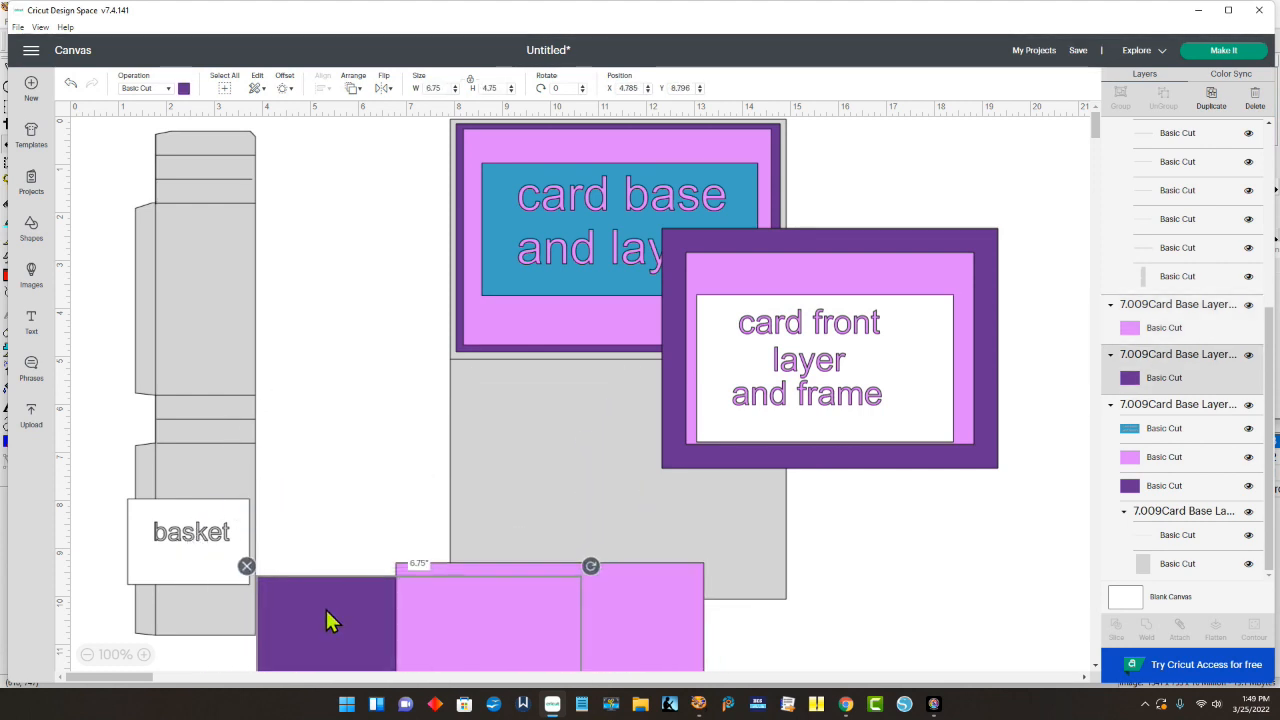
{"action": "left_click_drag", "start_coordinate": [603, 606], "coordinate": [607, 622]}
{"action": "left_click_drag", "start_coordinate": [594, 503], "coordinate": [443, 393]}
{"action": "left_click", "coordinate": [750, 366]}
{"action": "left_click_drag", "start_coordinate": [735, 355], "coordinate": [733, 356]}
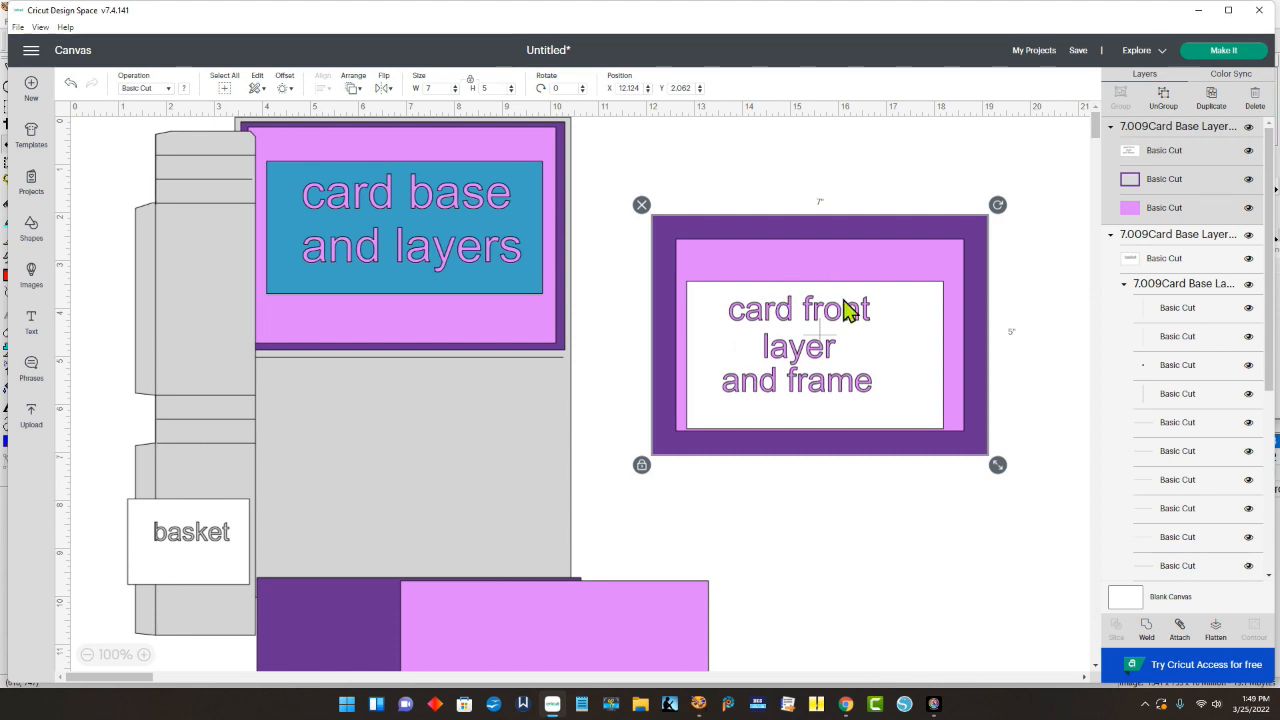
Step: Ungroup the card front set into its frame and pink layer, and delete the "card front layer and frame" label
{"action": "right_click", "coordinate": [874, 351]}
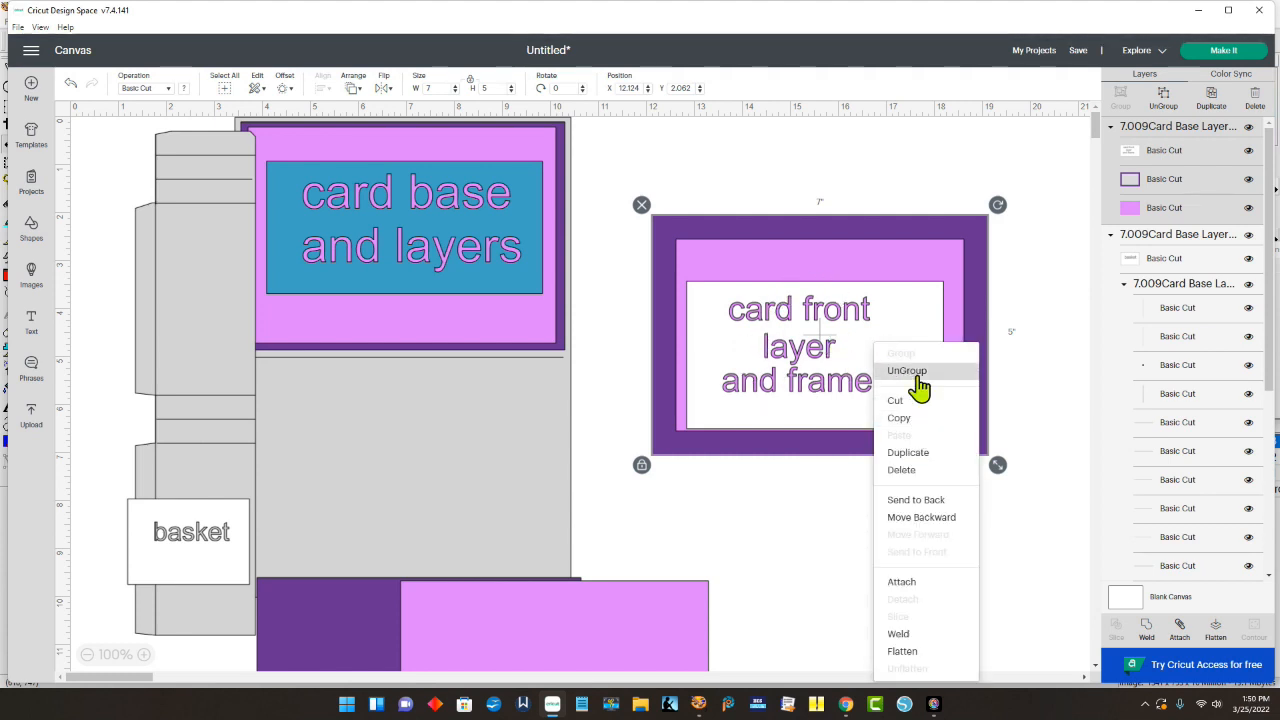
{"action": "left_click", "coordinate": [907, 370]}
{"action": "left_click_drag", "start_coordinate": [886, 386], "coordinate": [990, 592]}
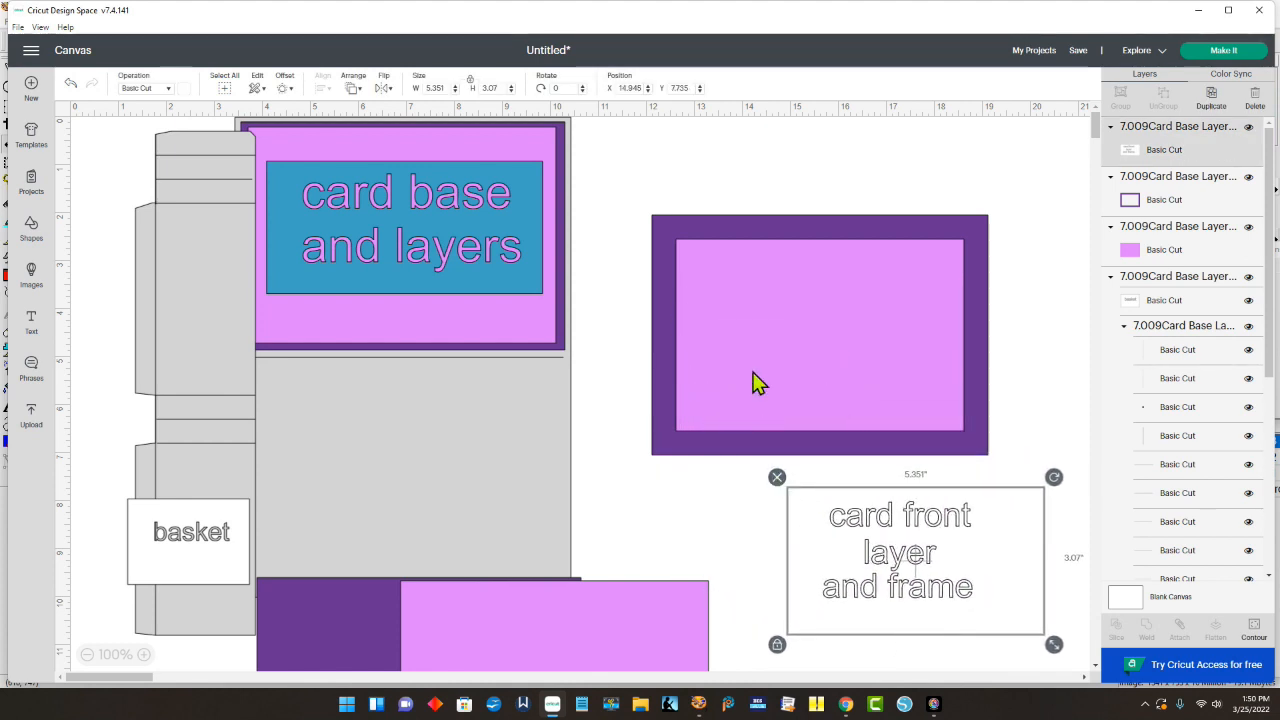
{"action": "left_click_drag", "start_coordinate": [727, 237], "coordinate": [803, 177]}
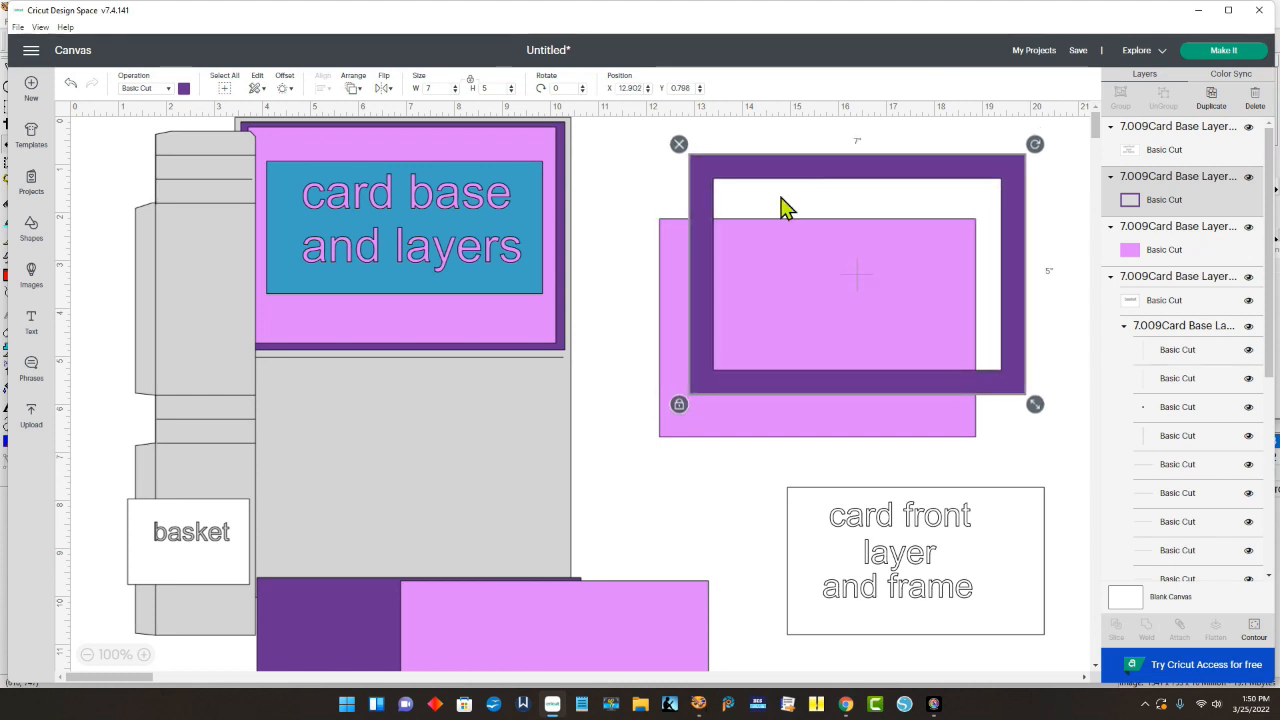
{"action": "left_click_drag", "start_coordinate": [689, 325], "coordinate": [741, 238]}
{"action": "left_click", "coordinate": [855, 565]}
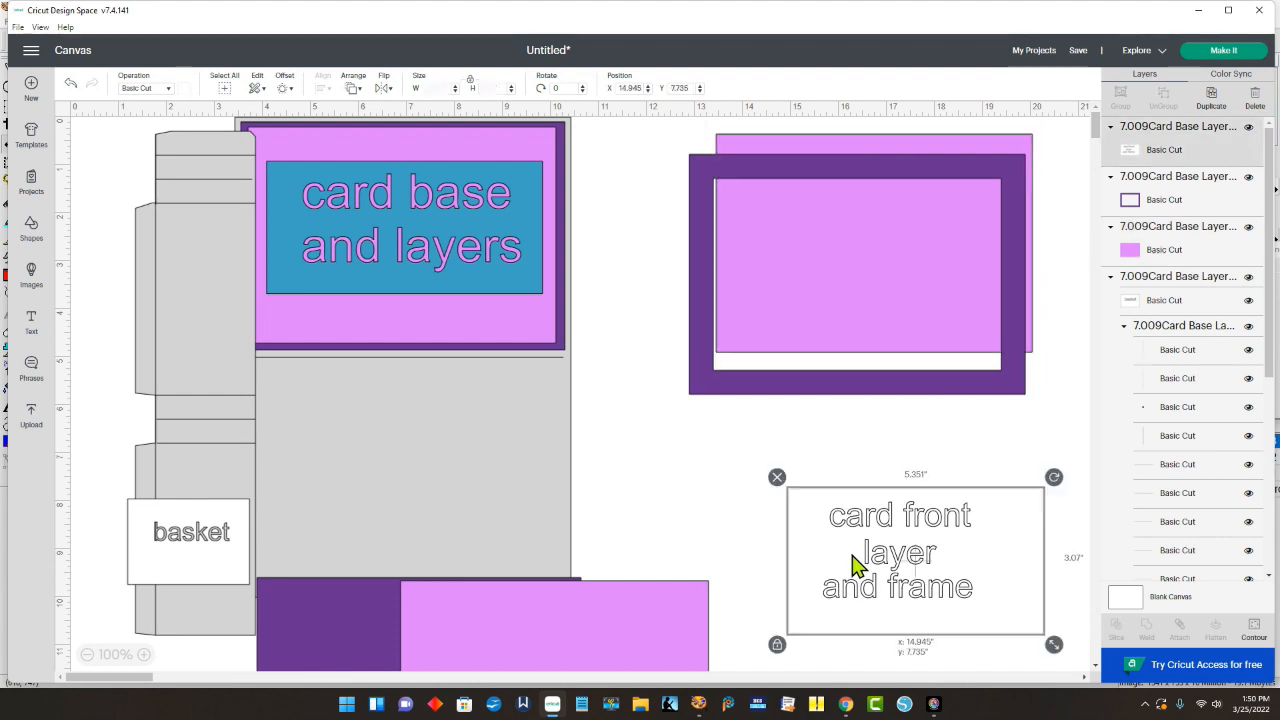
{"action": "key", "text": "Delete"}
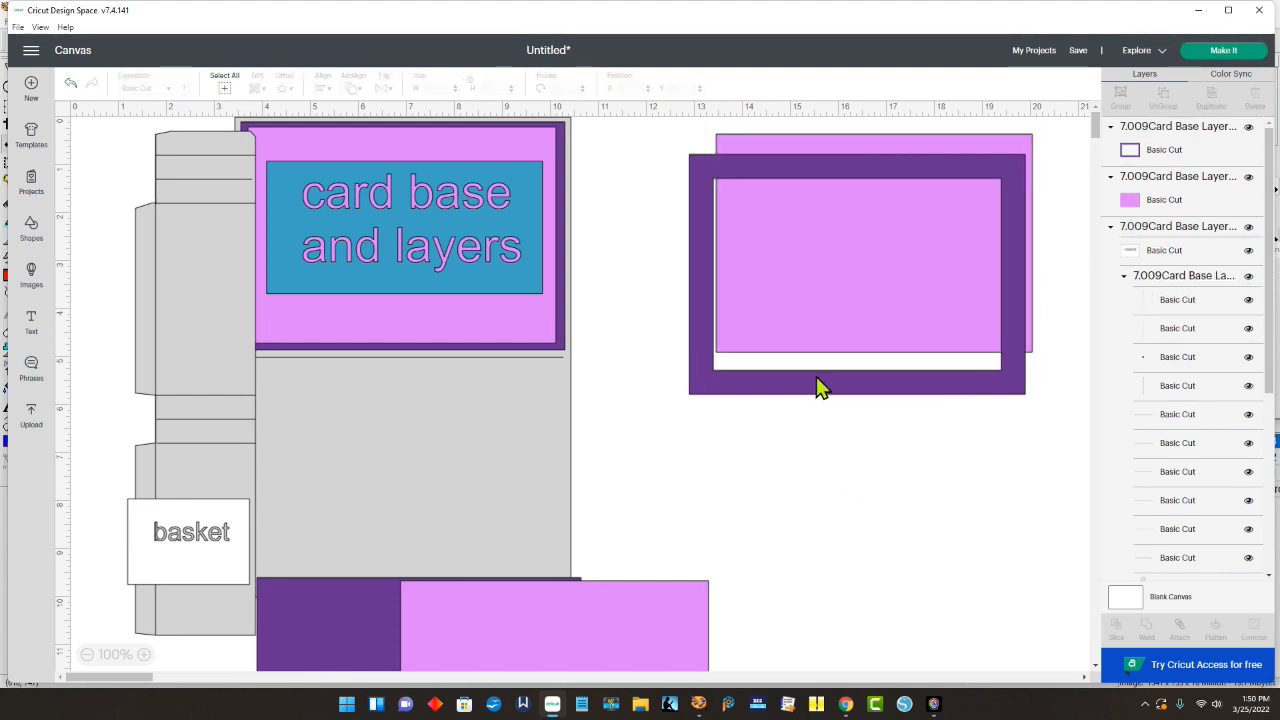
Step: Ungroup the card base set and pull its blue label, pink layer and purple layer apart
{"action": "left_click_drag", "start_coordinate": [563, 250], "coordinate": [618, 266]}
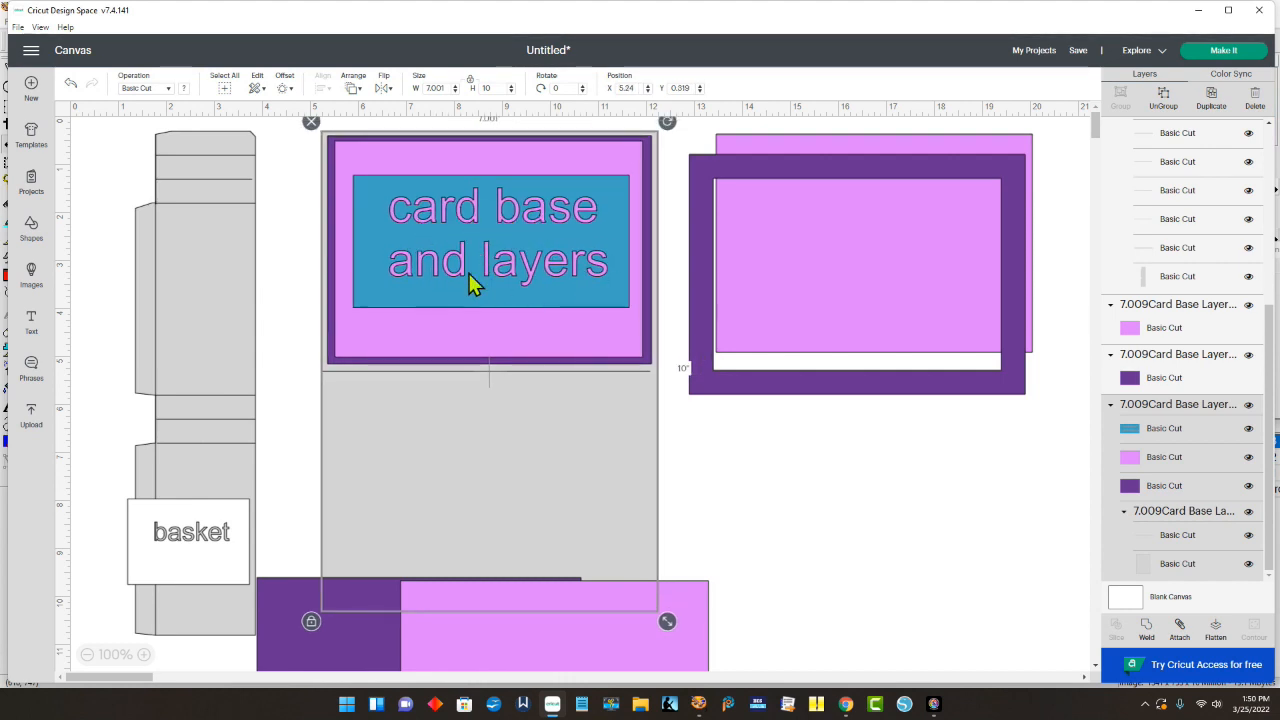
{"action": "right_click", "coordinate": [547, 302]}
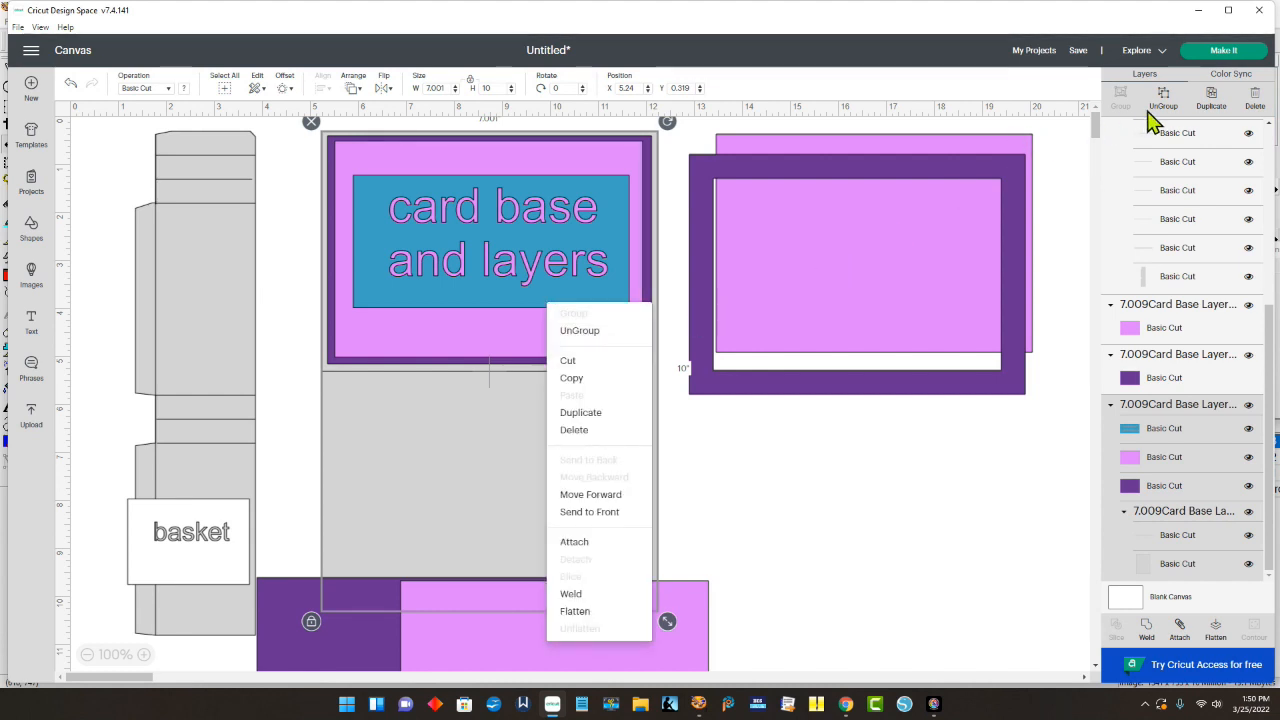
{"action": "left_click", "coordinate": [591, 332]}
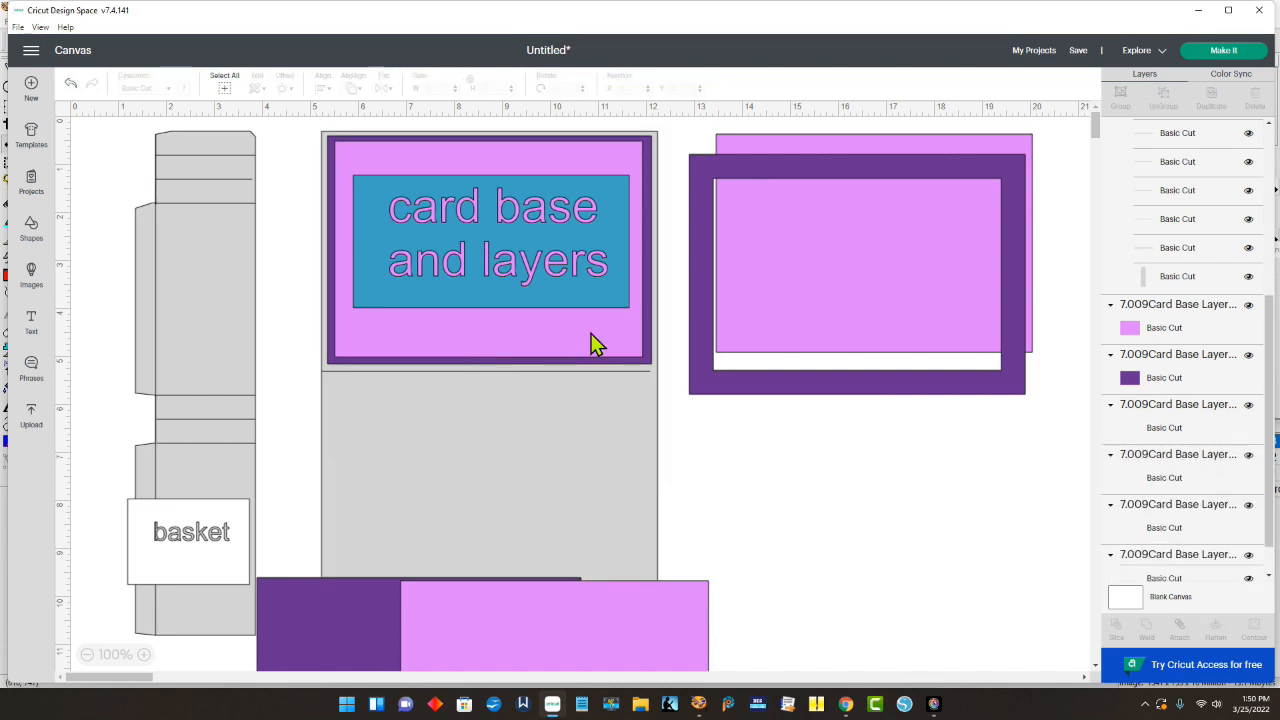
{"action": "left_click_drag", "start_coordinate": [560, 294], "coordinate": [958, 547]}
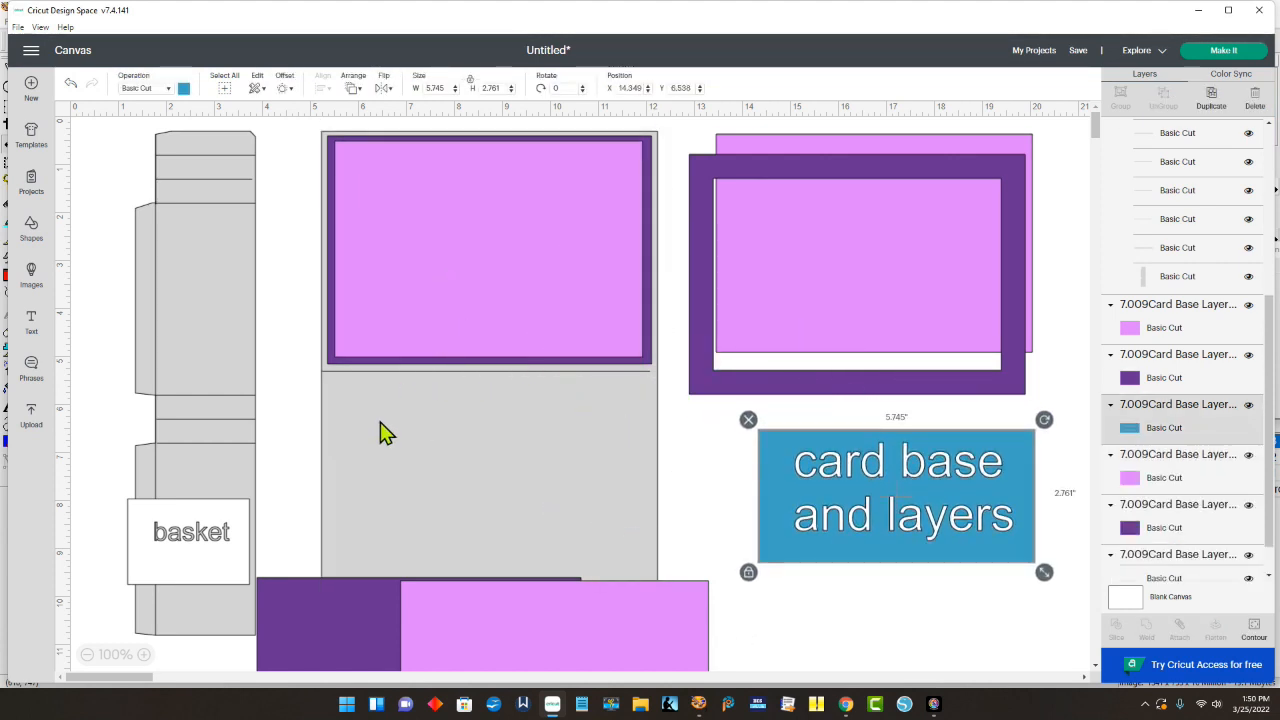
{"action": "left_click_drag", "start_coordinate": [444, 325], "coordinate": [526, 274]}
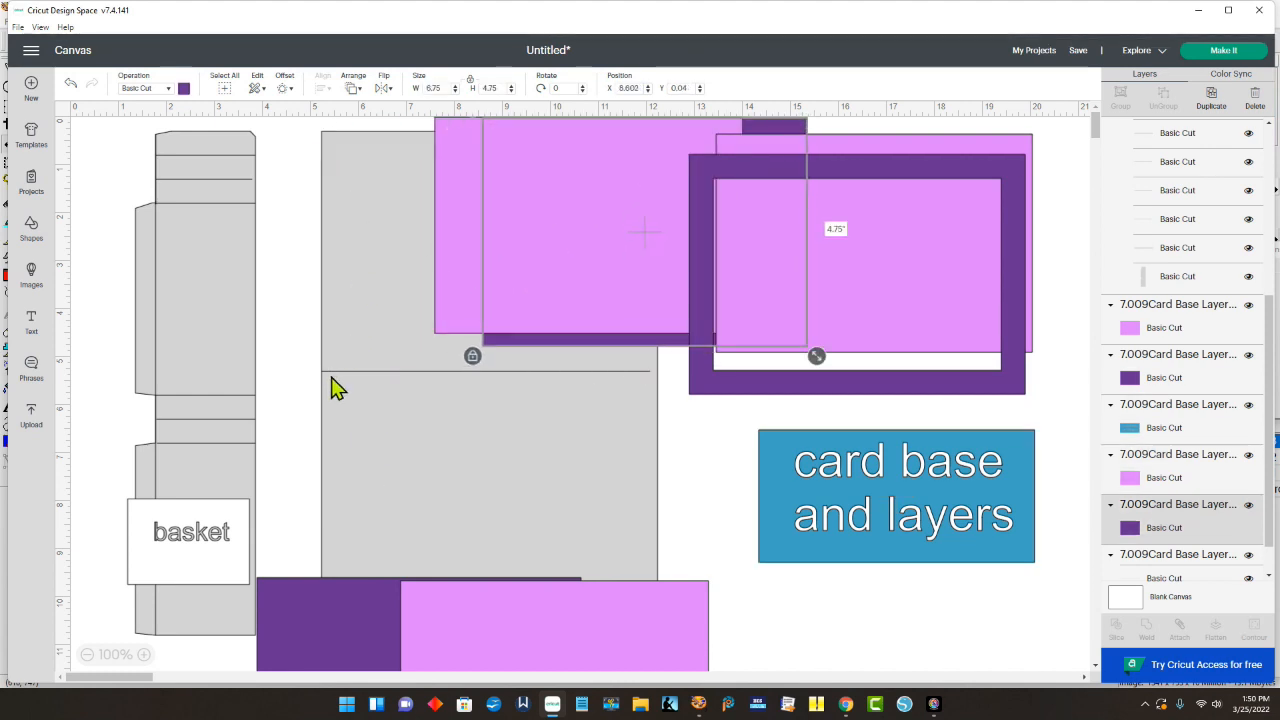
{"action": "left_click_drag", "start_coordinate": [537, 326], "coordinate": [393, 284]}
{"action": "left_click_drag", "start_coordinate": [668, 328], "coordinate": [516, 494]}
Step: Delete the blue "card base and layers" label and move the pink and purple layers off the card base onto the card front pieces
{"action": "left_click", "coordinate": [777, 449]}
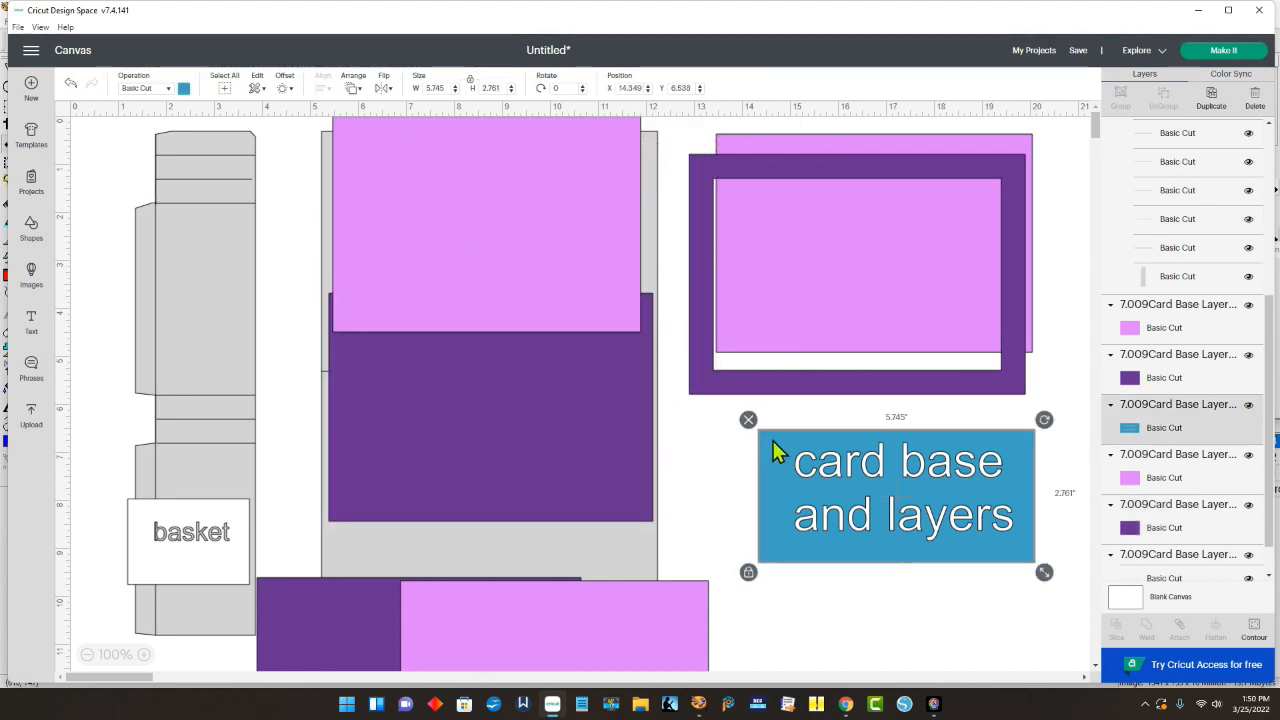
{"action": "key", "text": "Delete"}
{"action": "left_click_drag", "start_coordinate": [540, 315], "coordinate": [895, 418]}
{"action": "left_click_drag", "start_coordinate": [604, 405], "coordinate": [977, 380]}
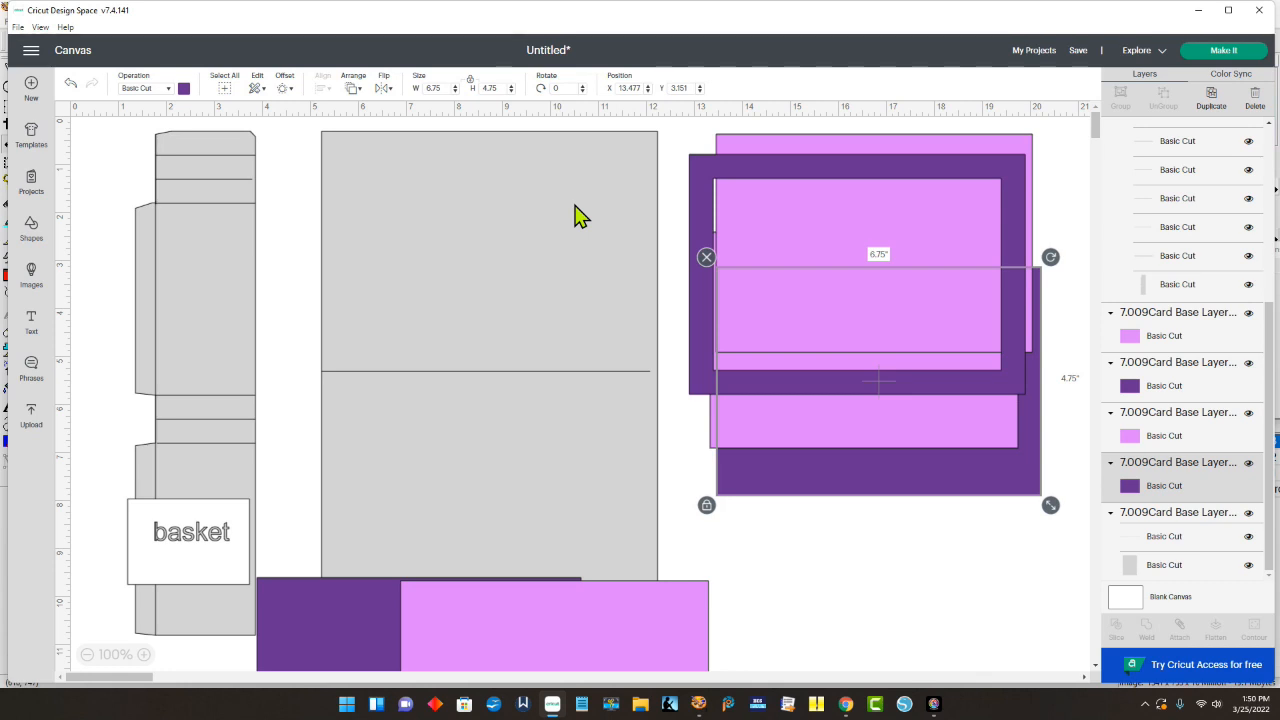
Step: Ungroup the gray card base from its middle fold line
{"action": "left_click", "coordinate": [553, 129]}
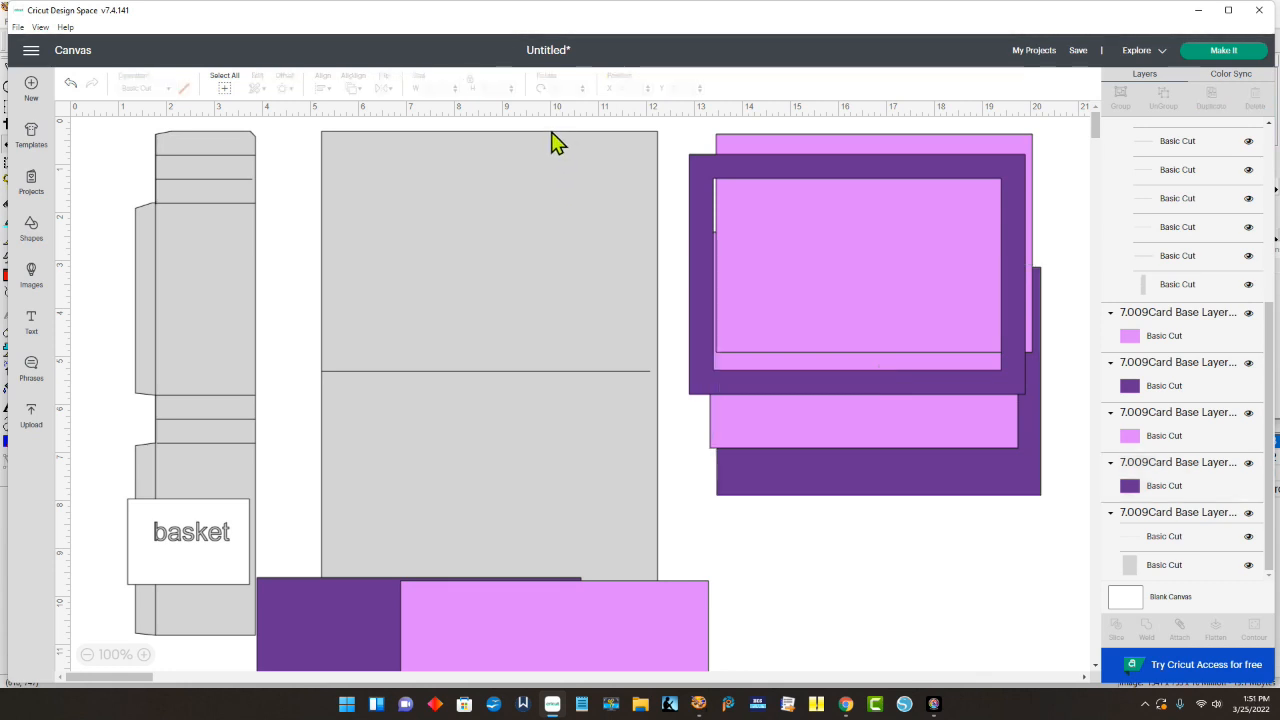
{"action": "left_click", "coordinate": [531, 134]}
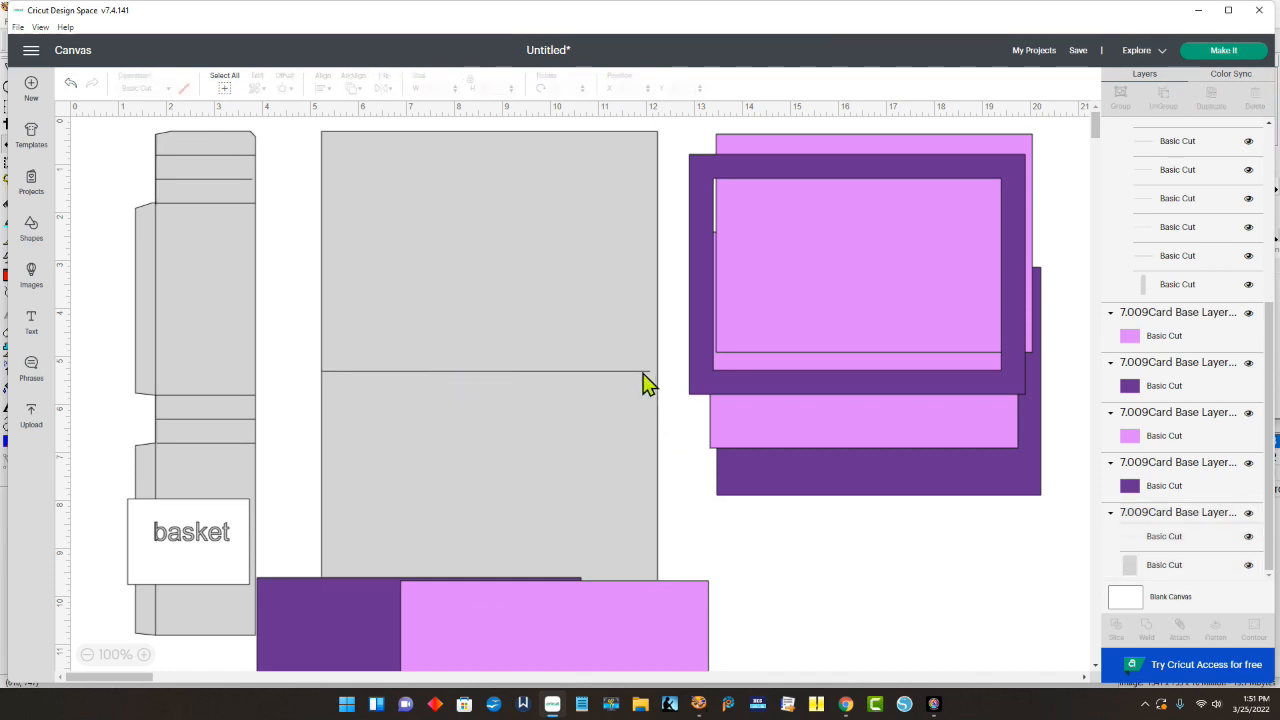
{"action": "right_click", "coordinate": [563, 301]}
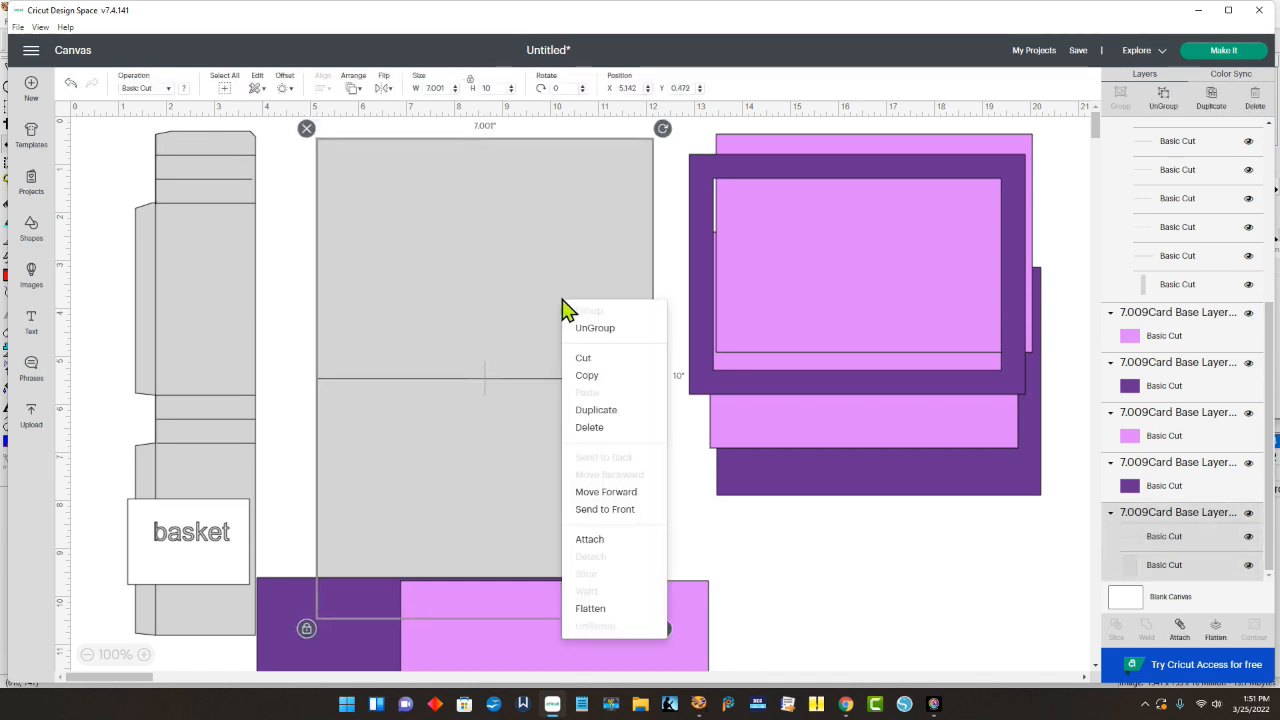
{"action": "left_click", "coordinate": [597, 335]}
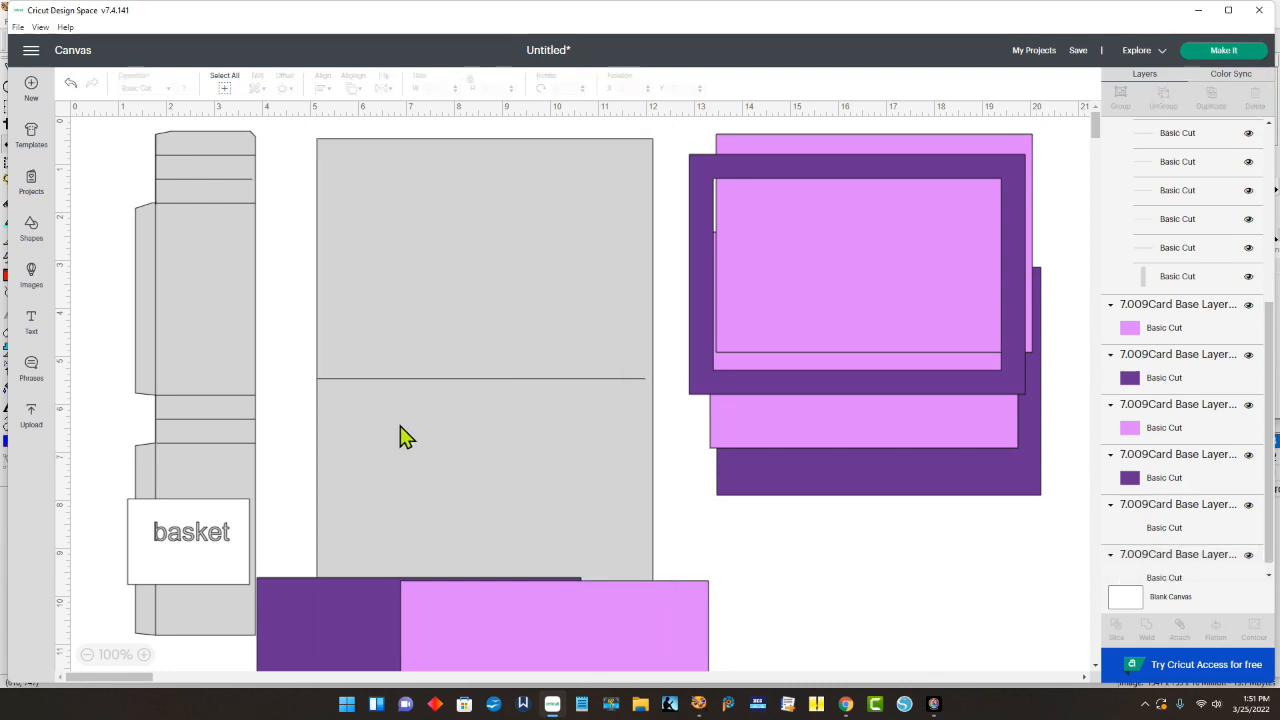
Step: Change the operation of the card base's middle fold line from Basic Cut to Score
{"action": "left_click", "coordinate": [418, 150]}
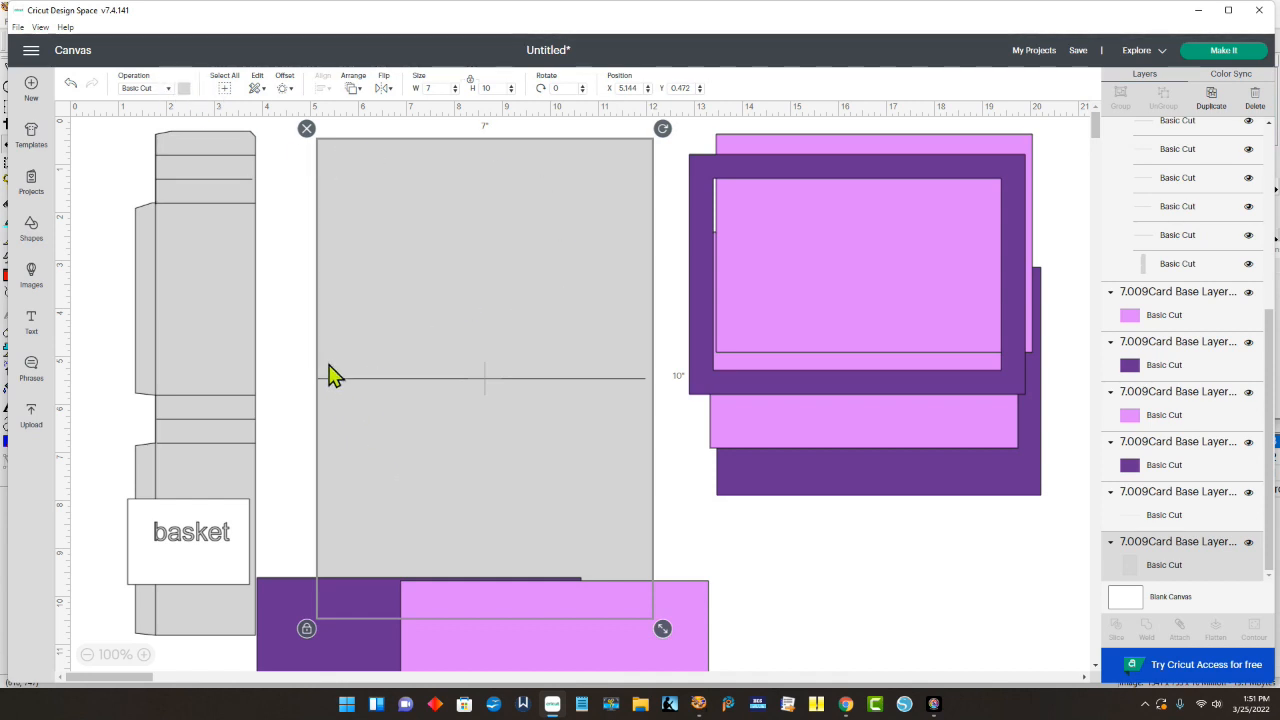
{"action": "left_click", "coordinate": [302, 385]}
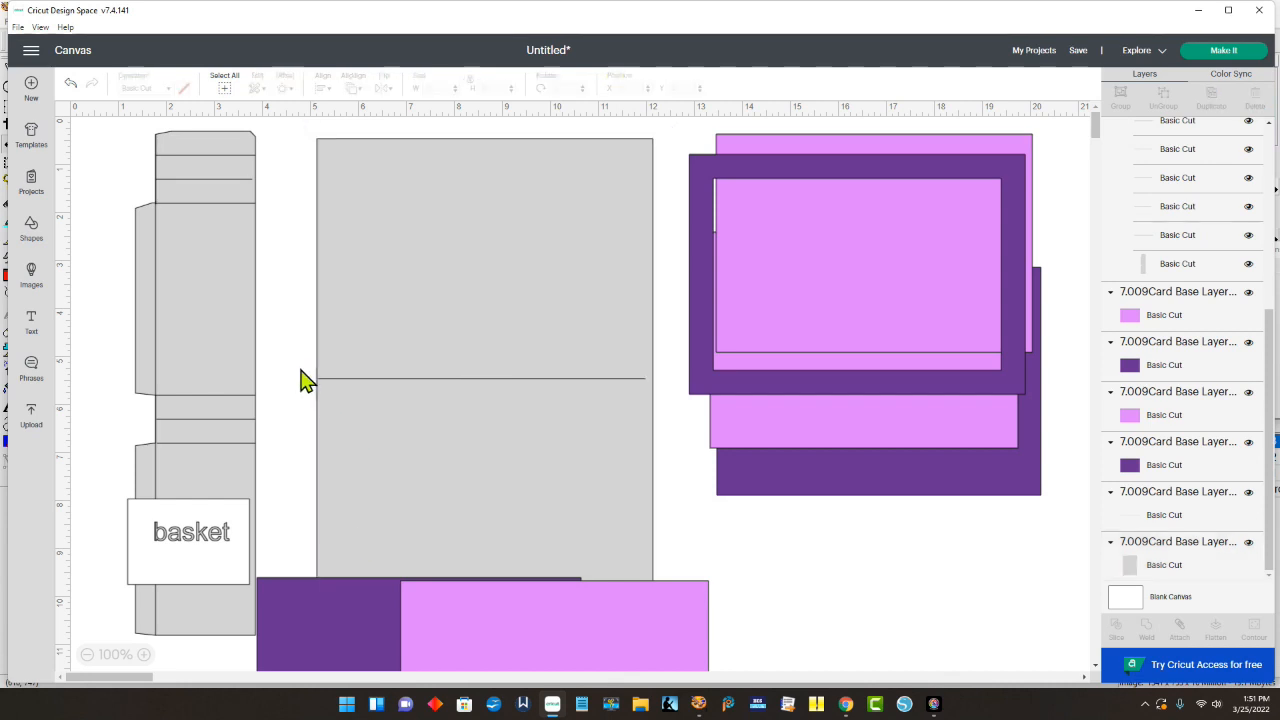
{"action": "left_click", "coordinate": [363, 380]}
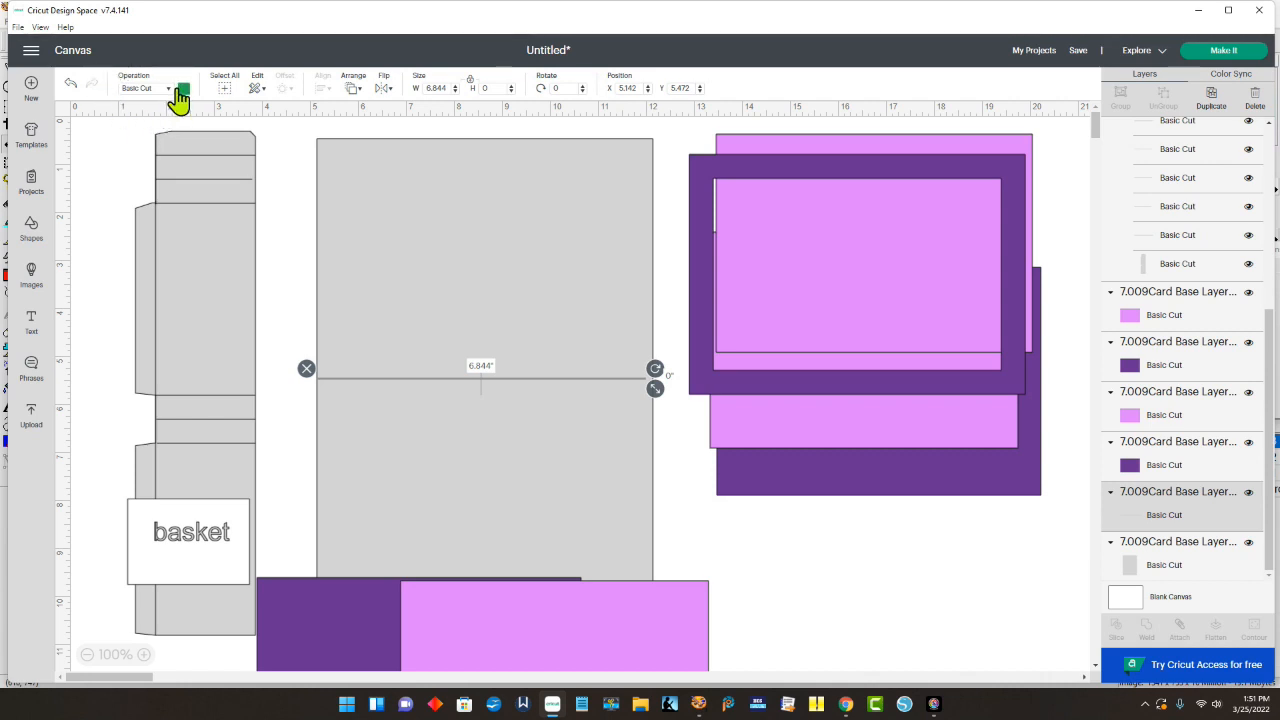
{"action": "left_click", "coordinate": [174, 90]}
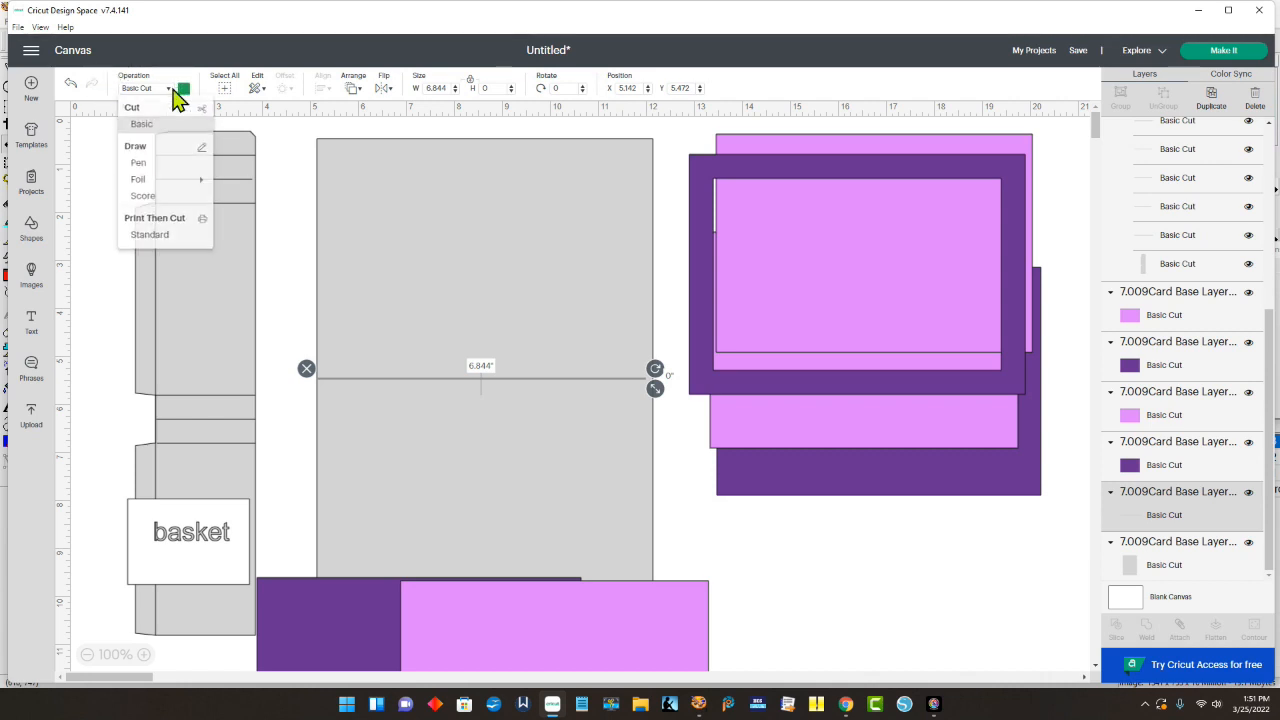
{"action": "left_click", "coordinate": [170, 201]}
{"action": "left_click", "coordinate": [671, 483]}
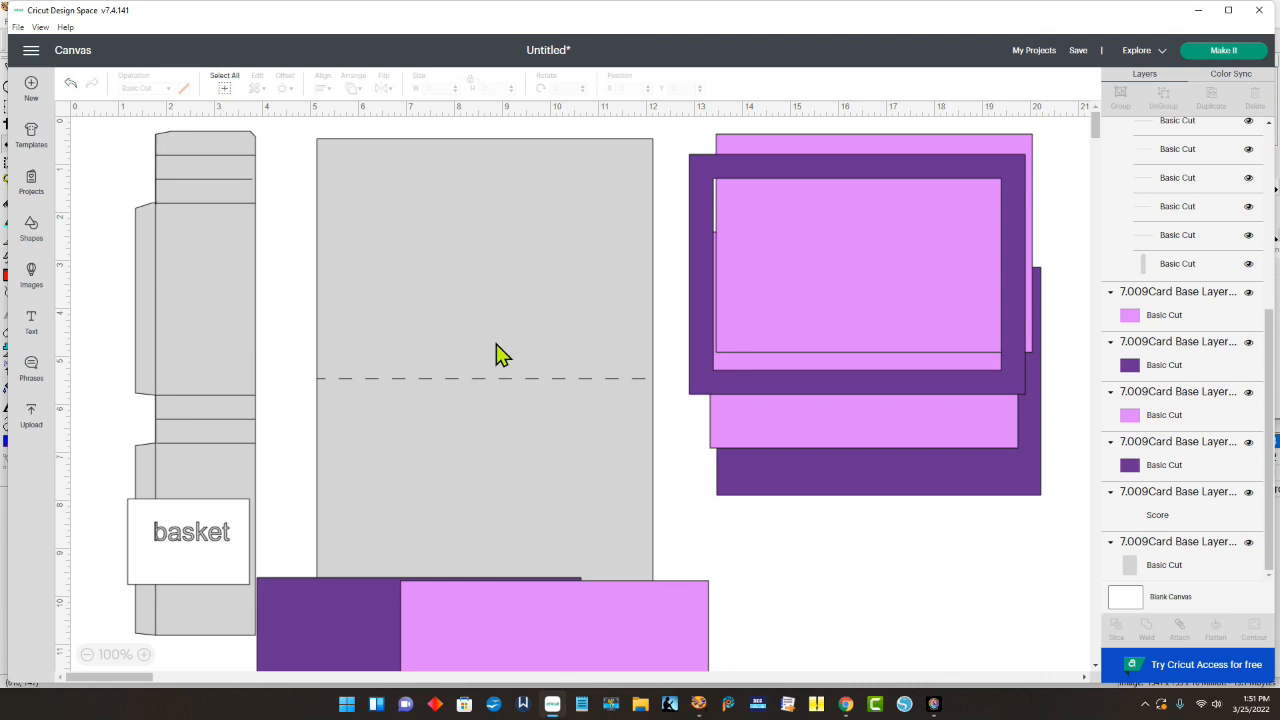
Step: Attach the score line to the gray card base, and move the base and the loose pink layer onto the other card pieces
{"action": "left_click_drag", "start_coordinate": [292, 266], "coordinate": [414, 404]}
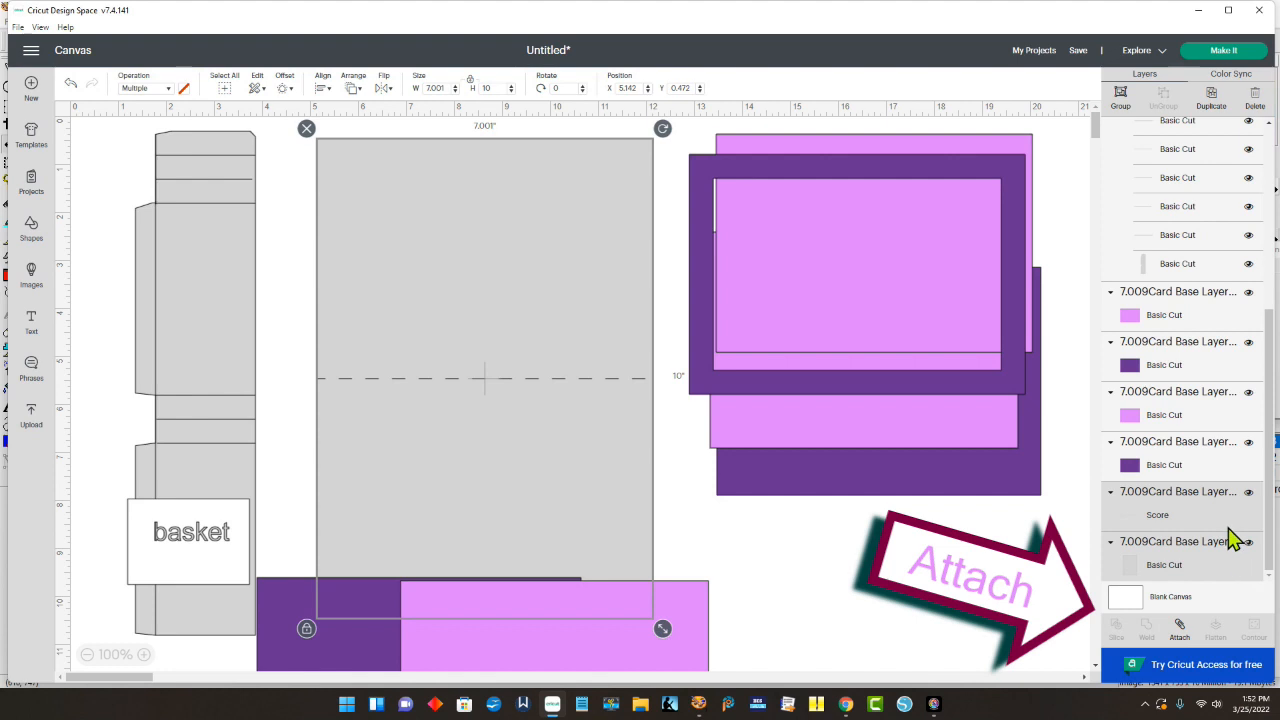
{"action": "left_click", "coordinate": [1181, 627]}
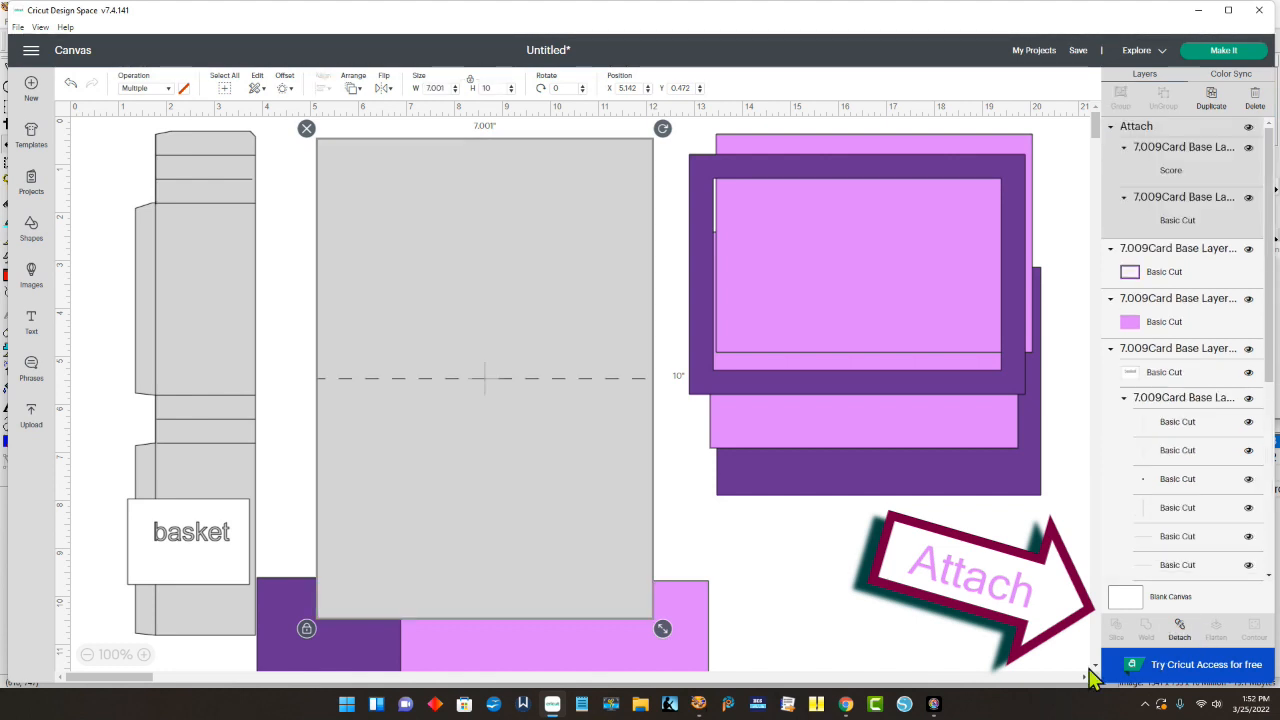
{"action": "left_click_drag", "start_coordinate": [449, 386], "coordinate": [860, 370]}
{"action": "left_click_drag", "start_coordinate": [617, 626], "coordinate": [937, 246]}
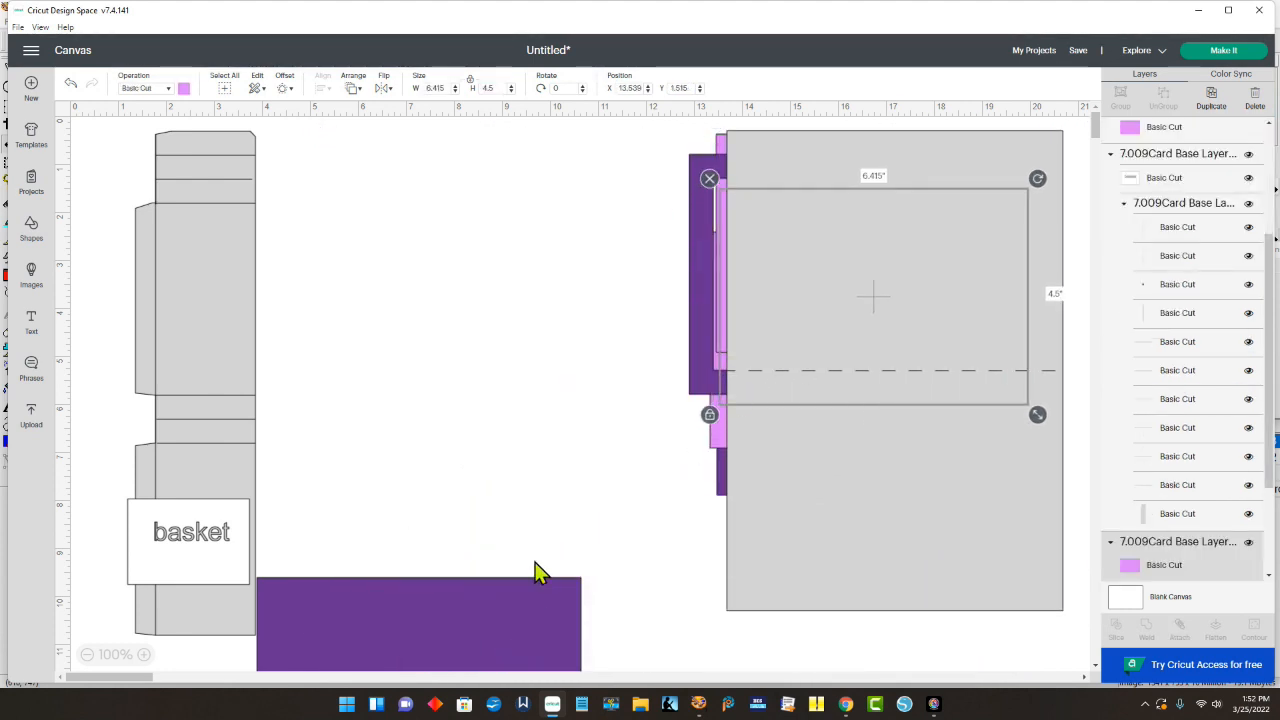
Step: Move the loose purple rectangle onto the card pieces and shift the basket template toward the middle of the free canvas area
{"action": "left_click_drag", "start_coordinate": [472, 616], "coordinate": [837, 321]}
{"action": "left_click_drag", "start_coordinate": [215, 423], "coordinate": [422, 410]}
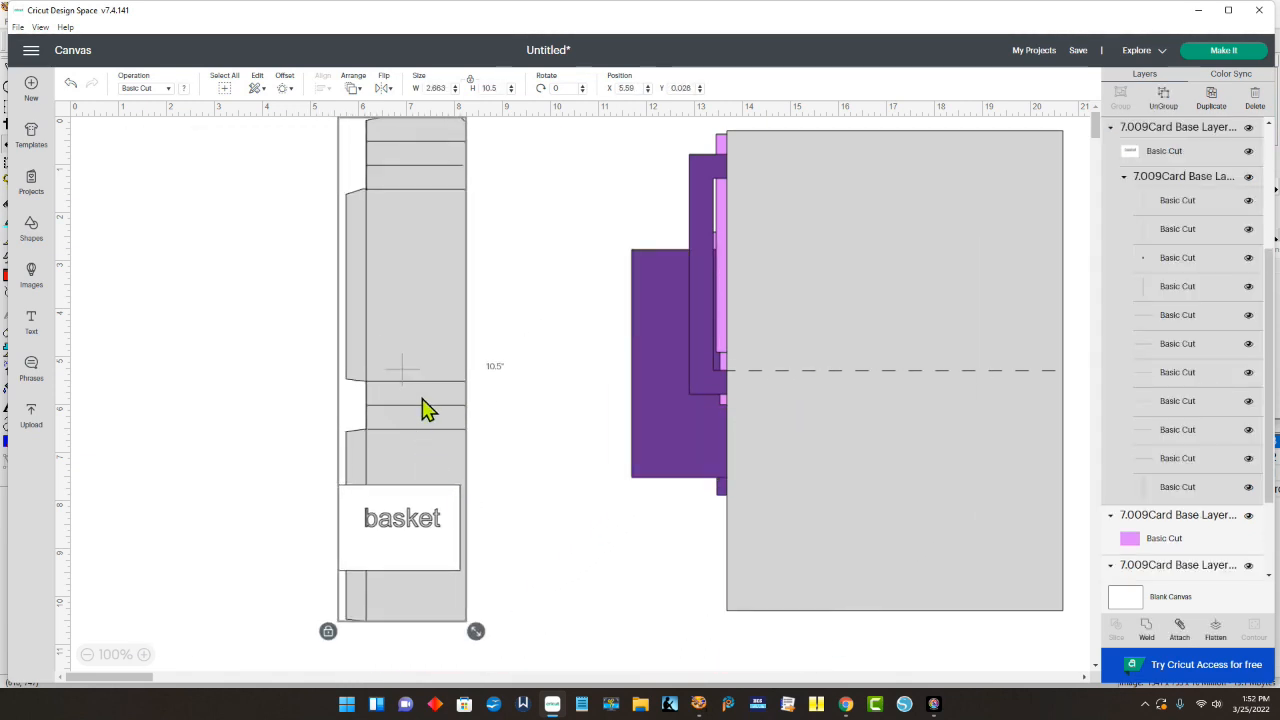
Step: Ungroup the basket template and delete its white "basket" label
{"action": "right_click", "coordinate": [434, 341]}
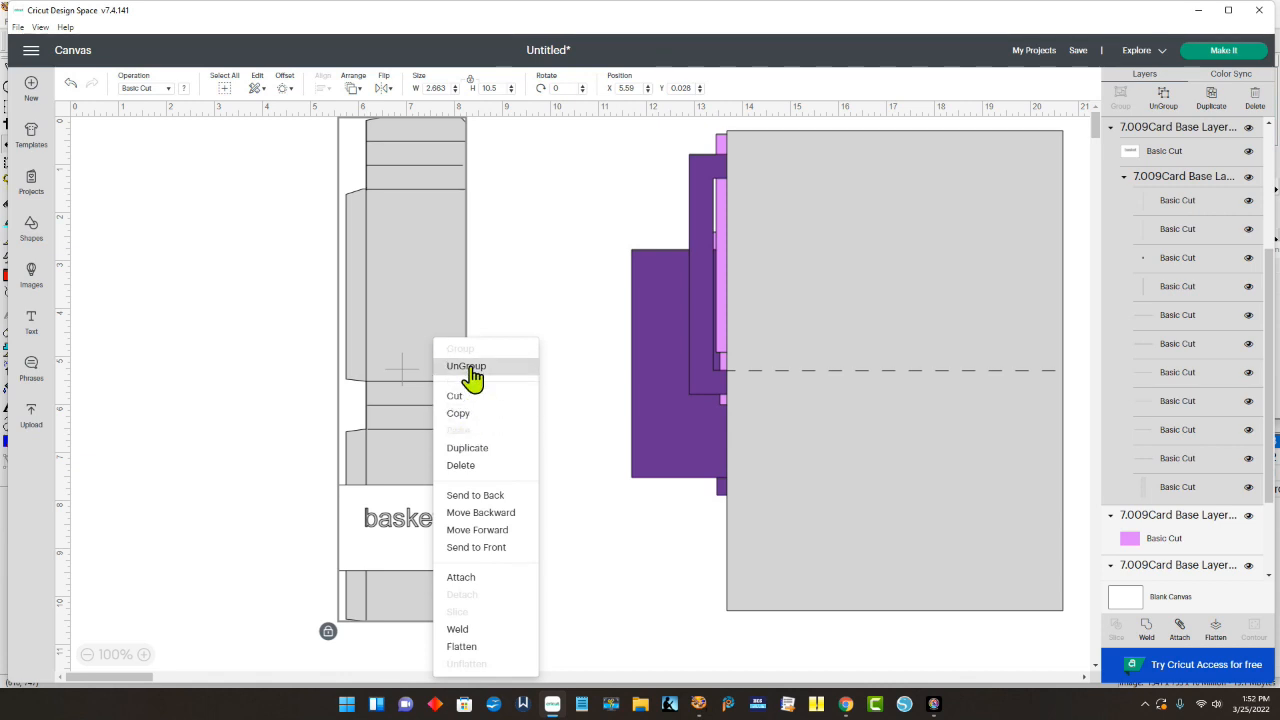
{"action": "left_click", "coordinate": [466, 366]}
{"action": "left_click", "coordinate": [445, 570]}
{"action": "left_click_drag", "start_coordinate": [429, 557], "coordinate": [228, 520]}
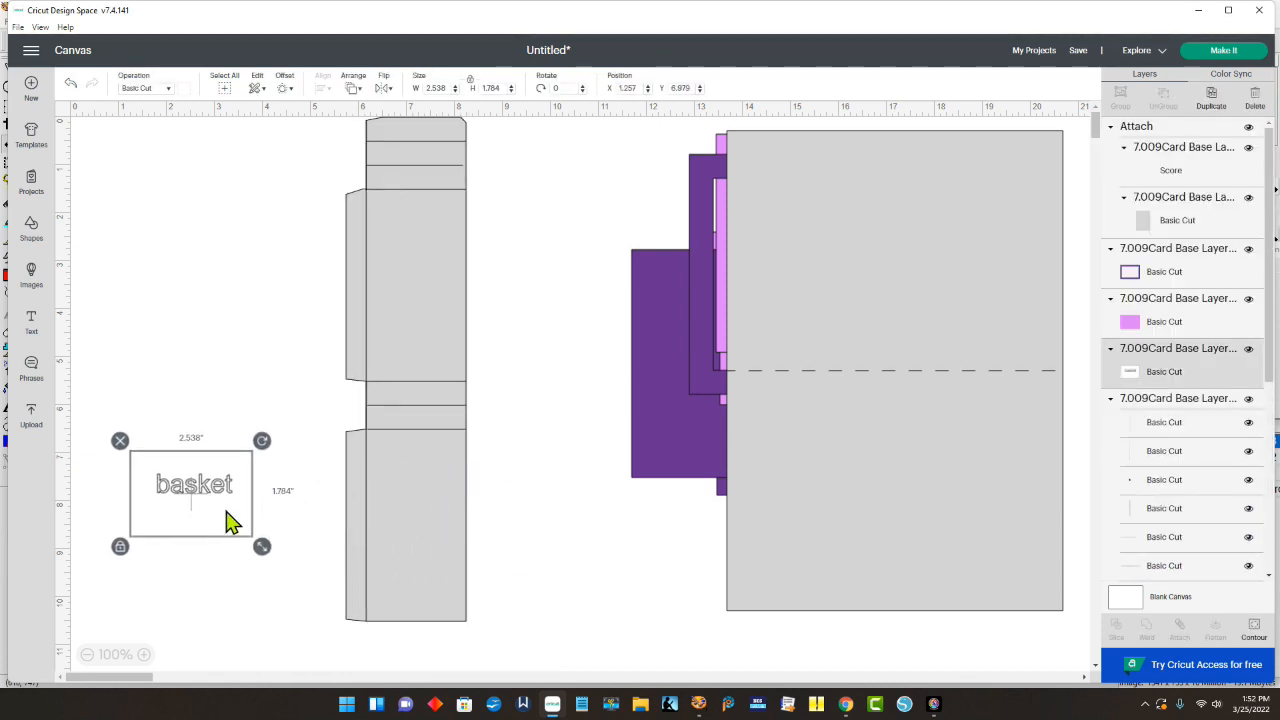
{"action": "left_click", "coordinate": [120, 441]}
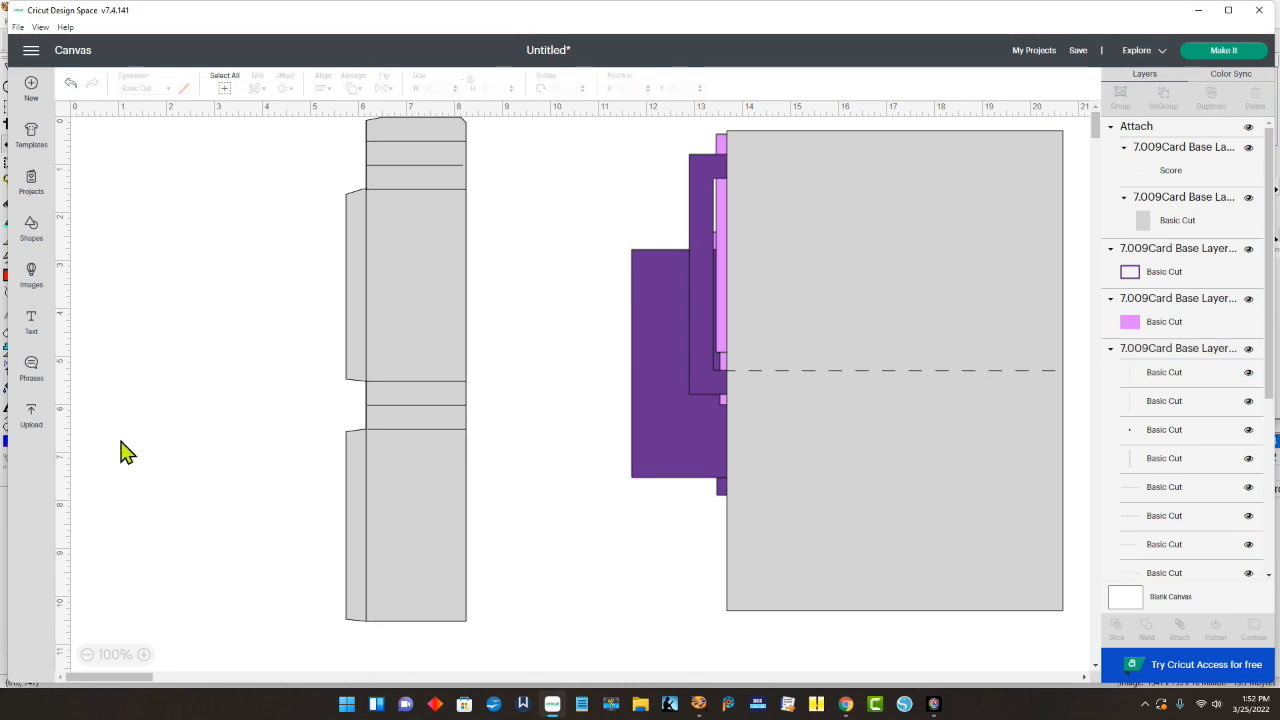
Step: Ungroup the fold lines from the gray basket base so each one is a separate layer
{"action": "left_click", "coordinate": [383, 266]}
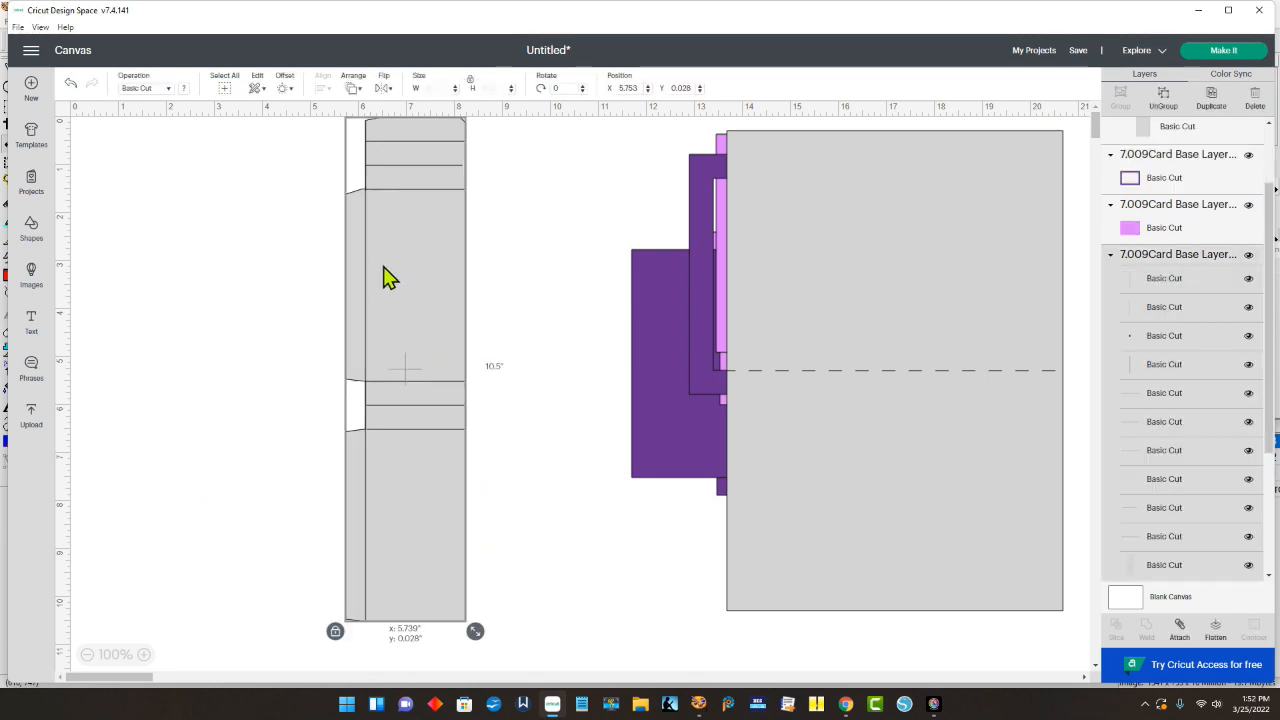
{"action": "right_click", "coordinate": [383, 266]}
{"action": "left_click", "coordinate": [447, 297]}
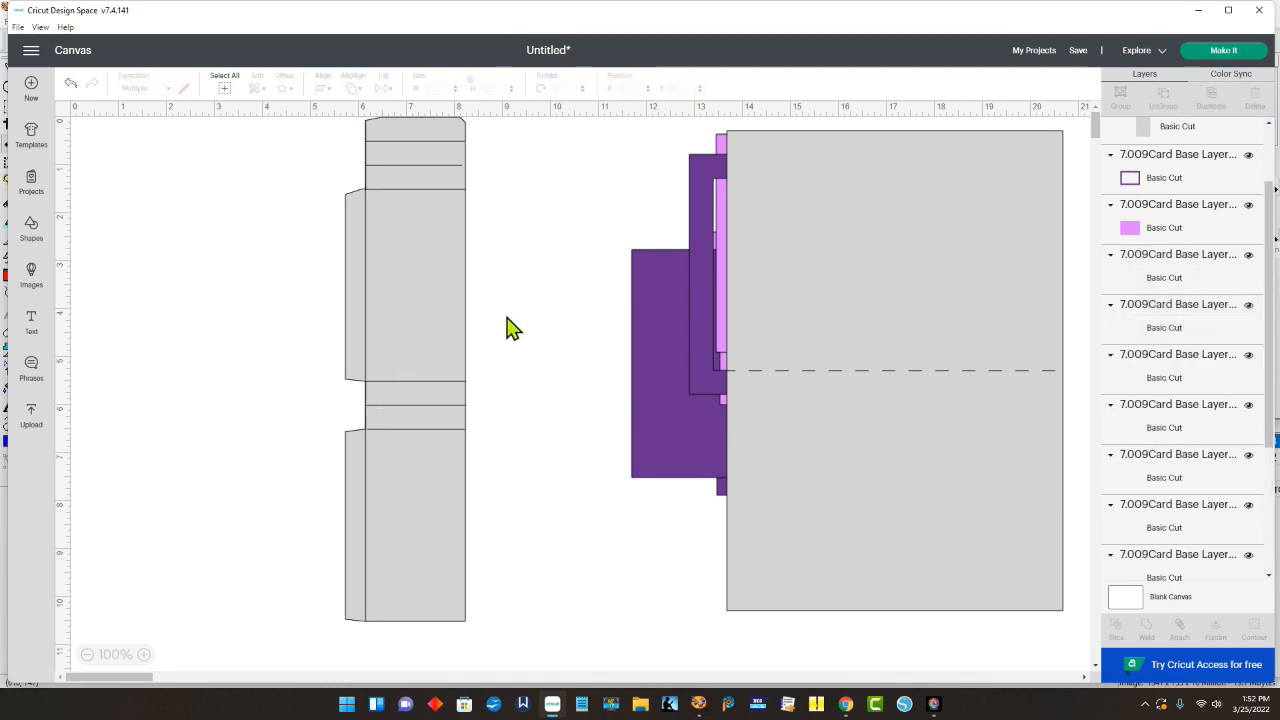
{"action": "left_click", "coordinate": [470, 365]}
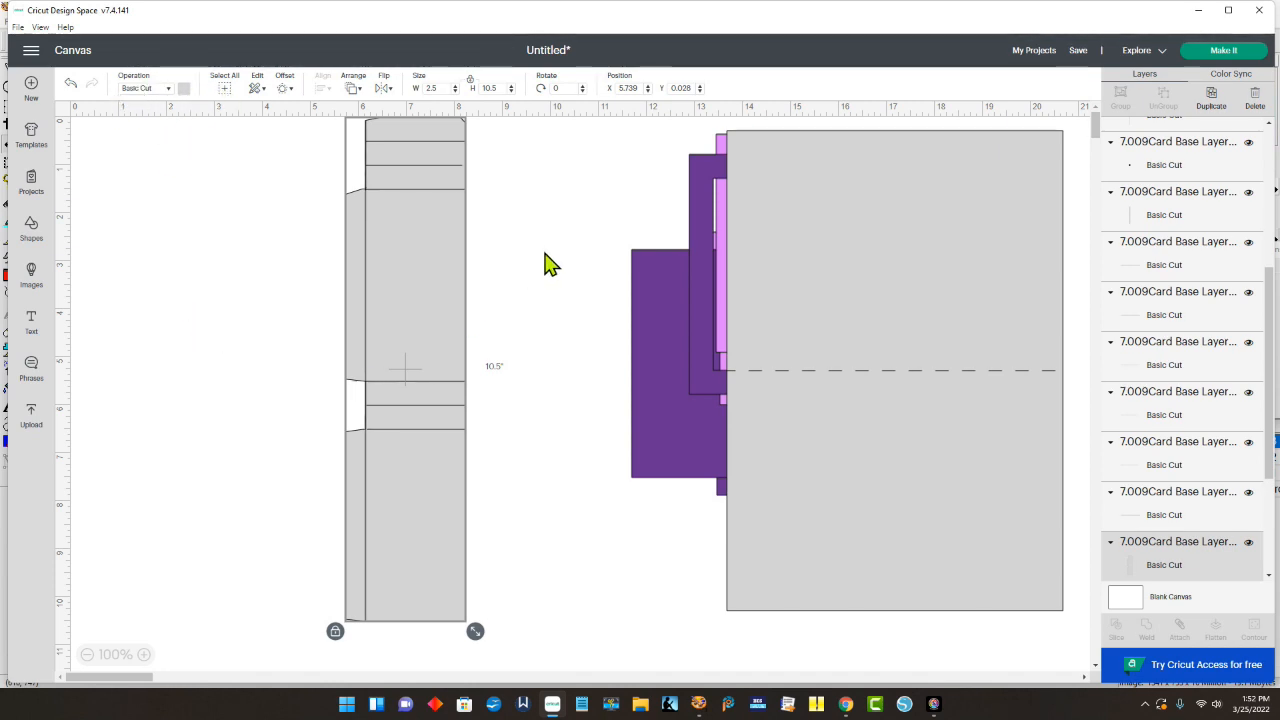
{"action": "left_click", "coordinate": [577, 243]}
Step: Change the three horizontal fold lines near the top of the basket template from Basic Cut to Score, one at a time
{"action": "left_click", "coordinate": [410, 150]}
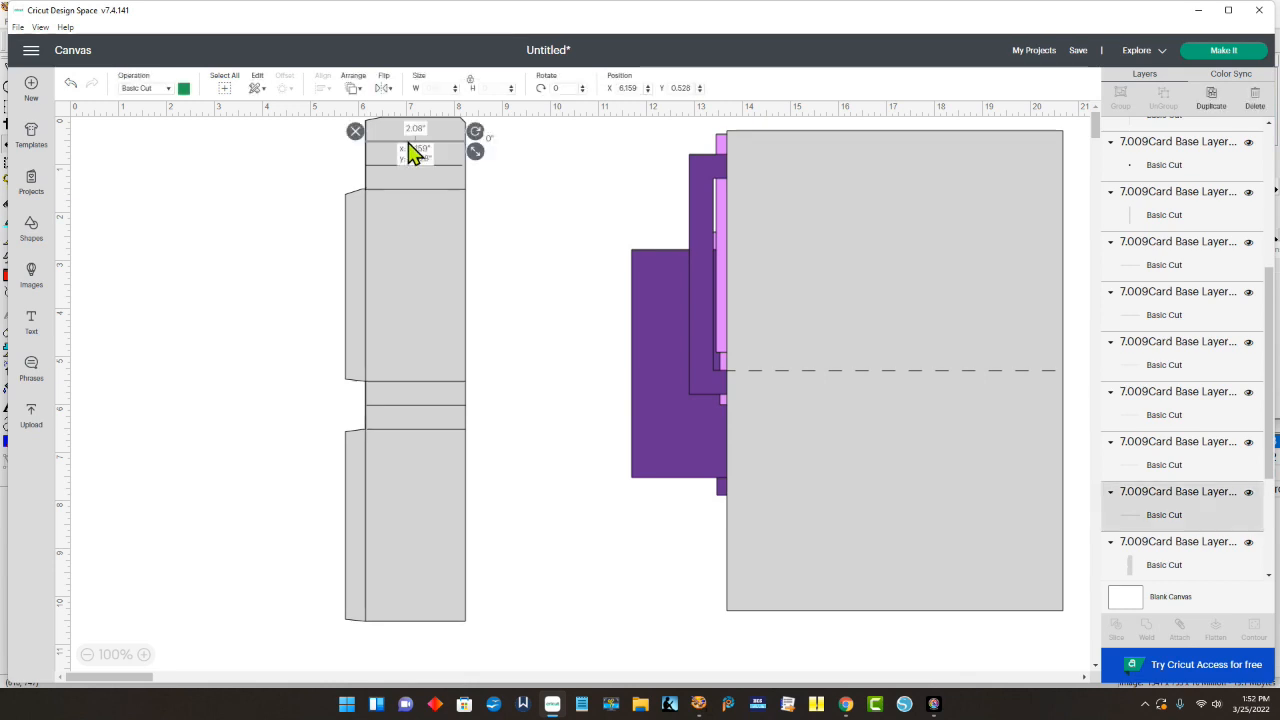
{"action": "left_click", "coordinate": [178, 88]}
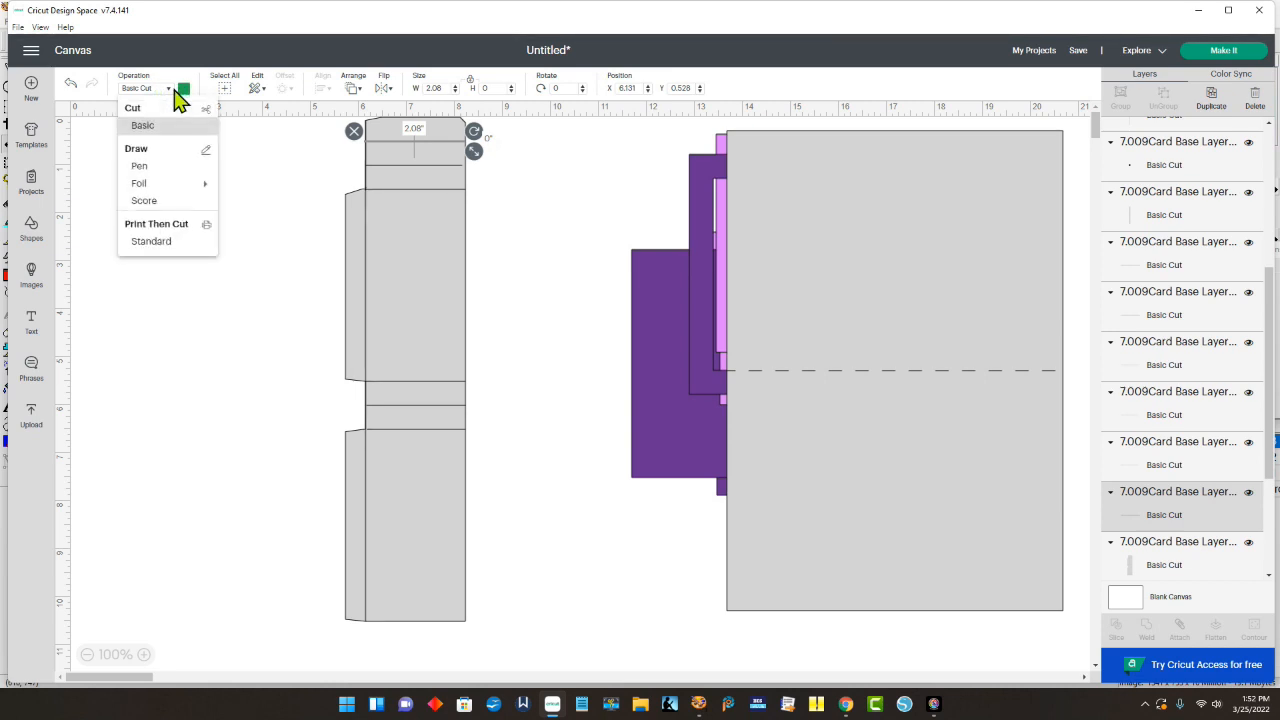
{"action": "left_click", "coordinate": [145, 201]}
{"action": "left_click", "coordinate": [497, 207]}
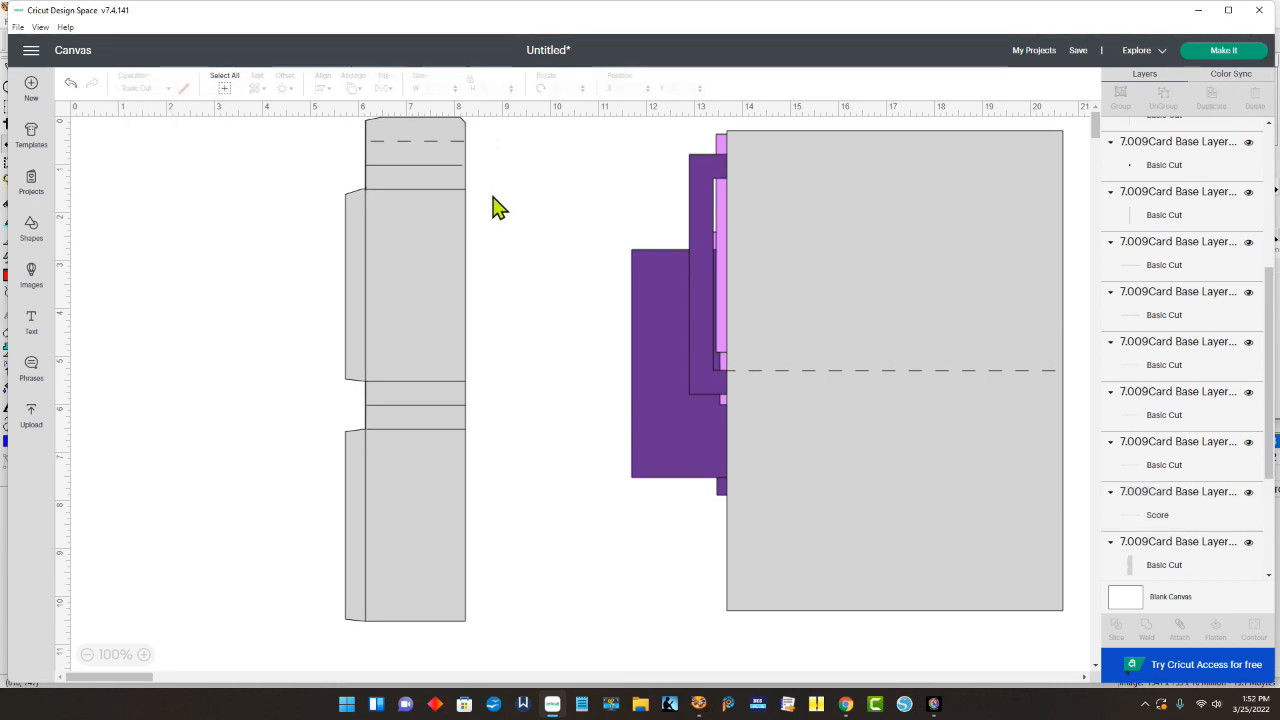
{"action": "left_click", "coordinate": [410, 166]}
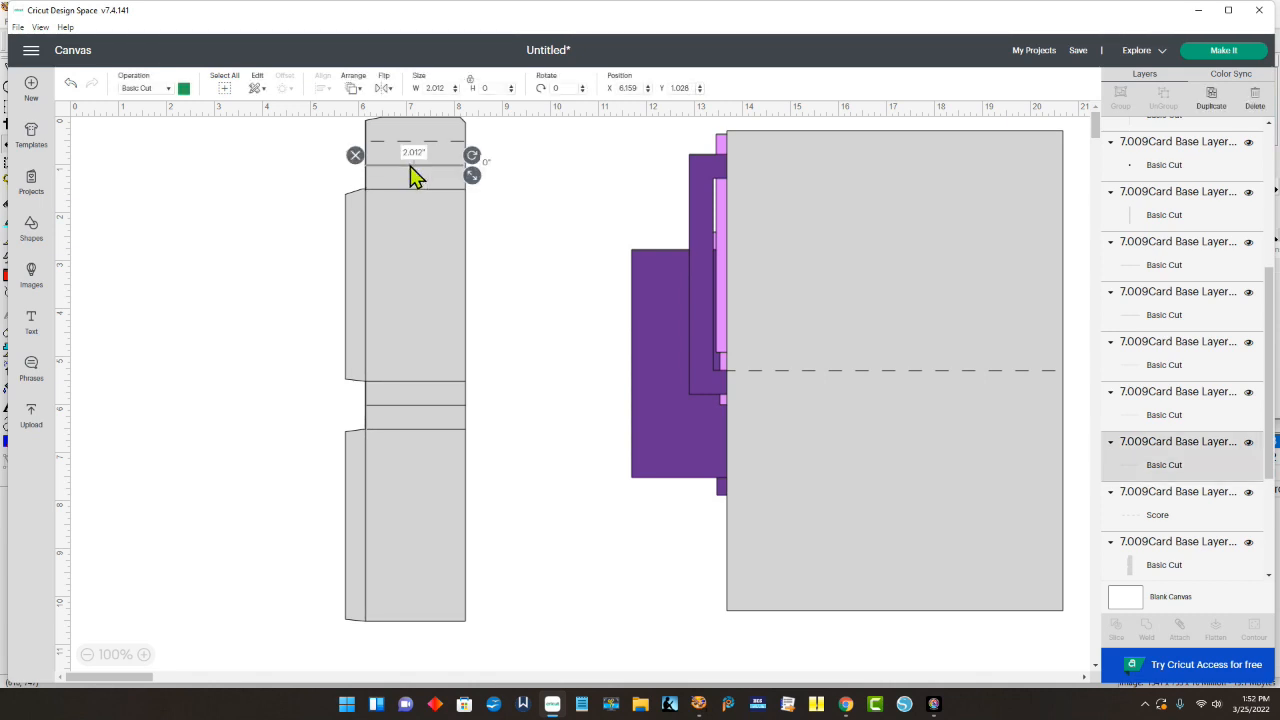
{"action": "left_click", "coordinate": [160, 92]}
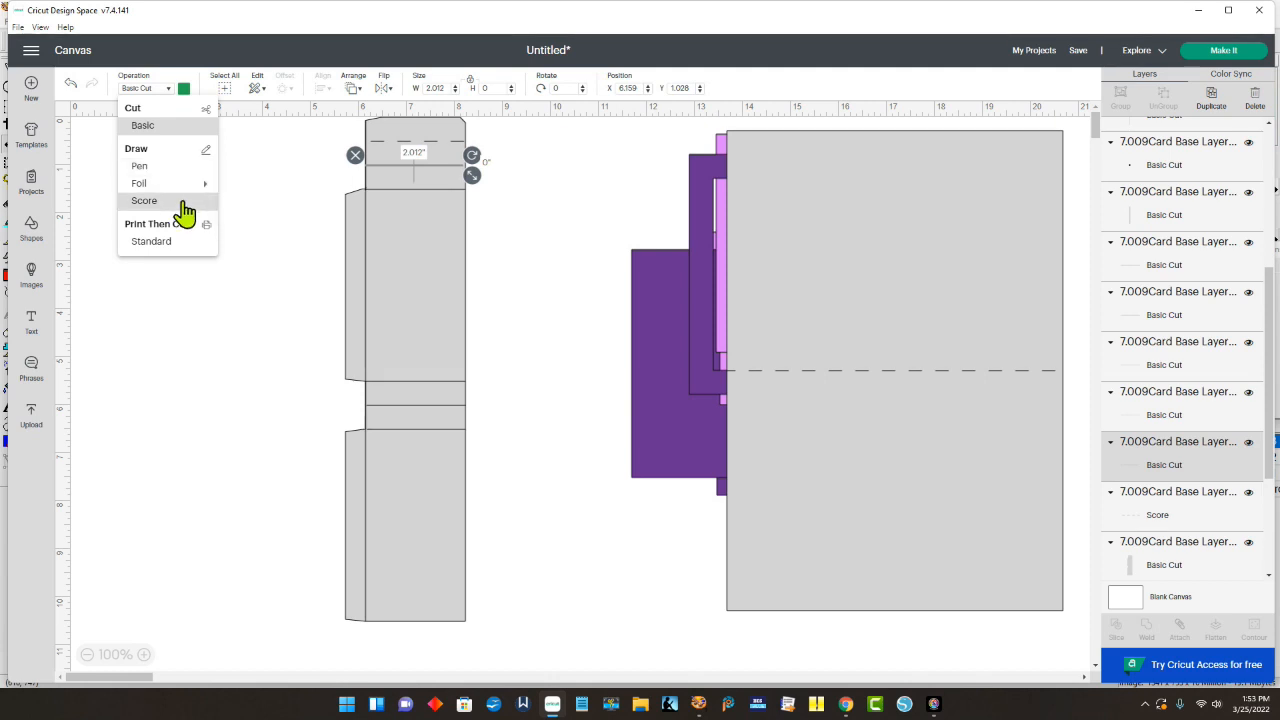
{"action": "left_click", "coordinate": [176, 201]}
{"action": "left_click", "coordinate": [170, 211]}
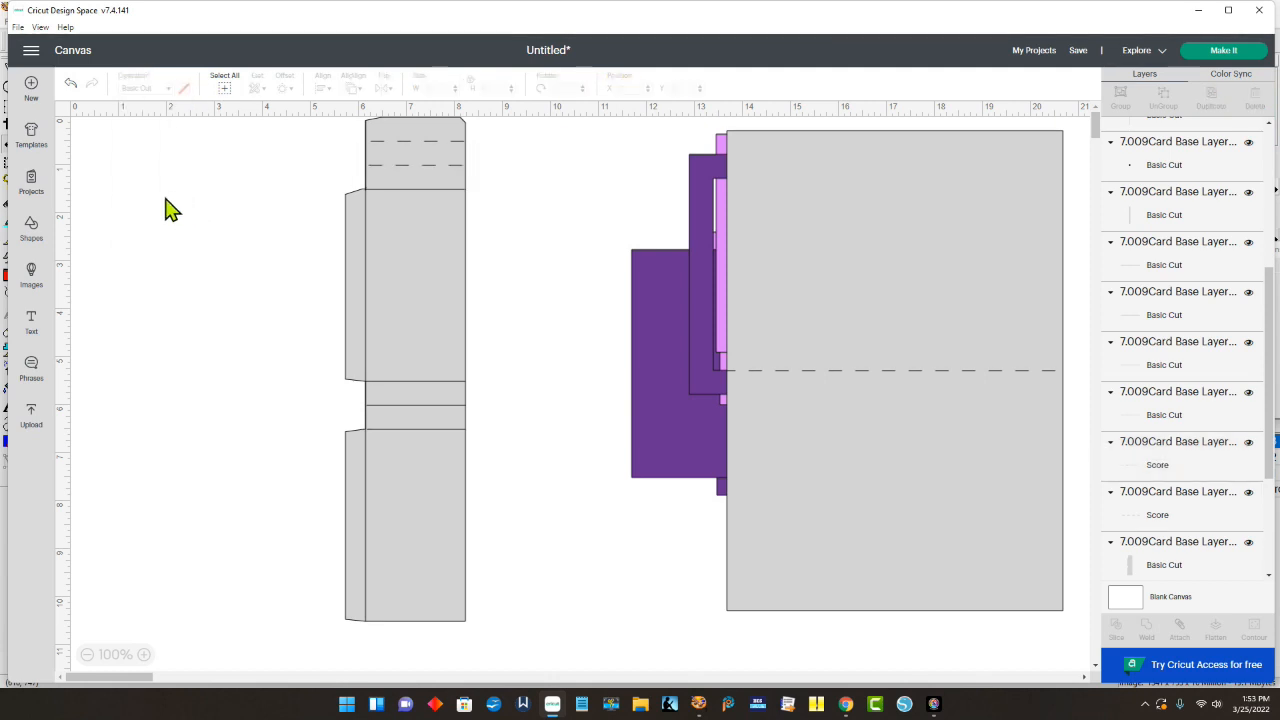
{"action": "left_click", "coordinate": [416, 190]}
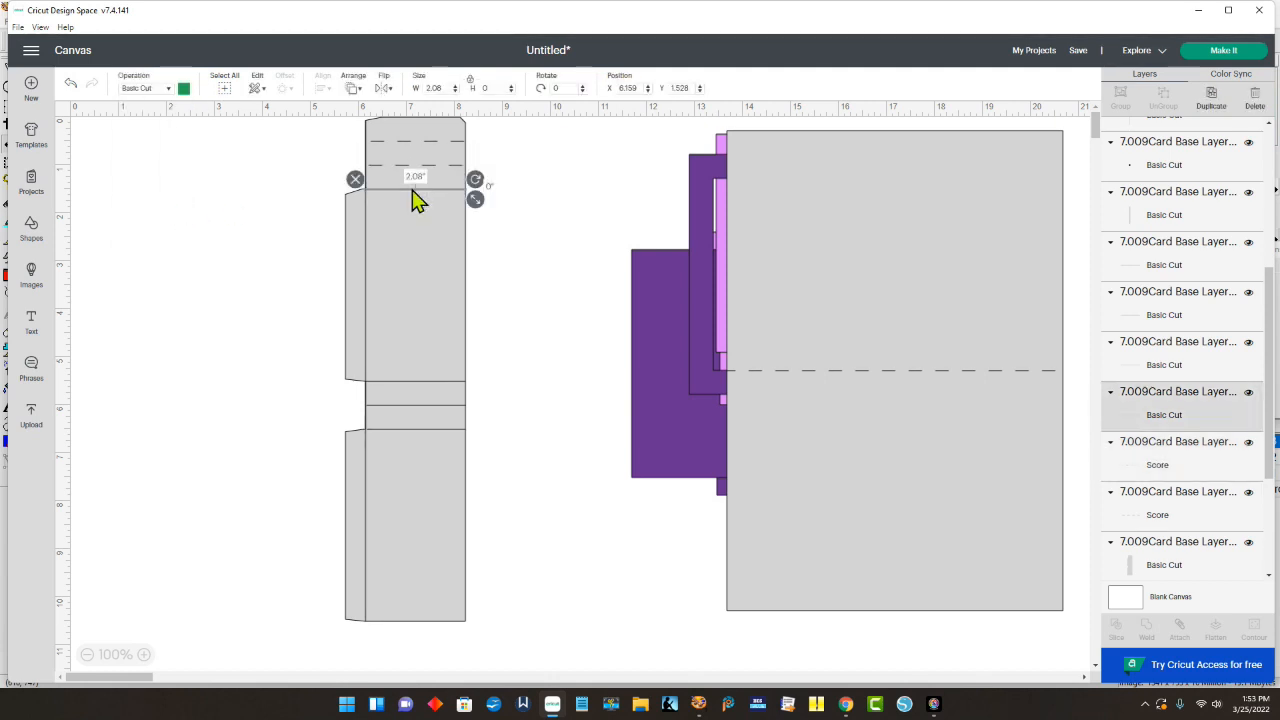
{"action": "left_click", "coordinate": [162, 90]}
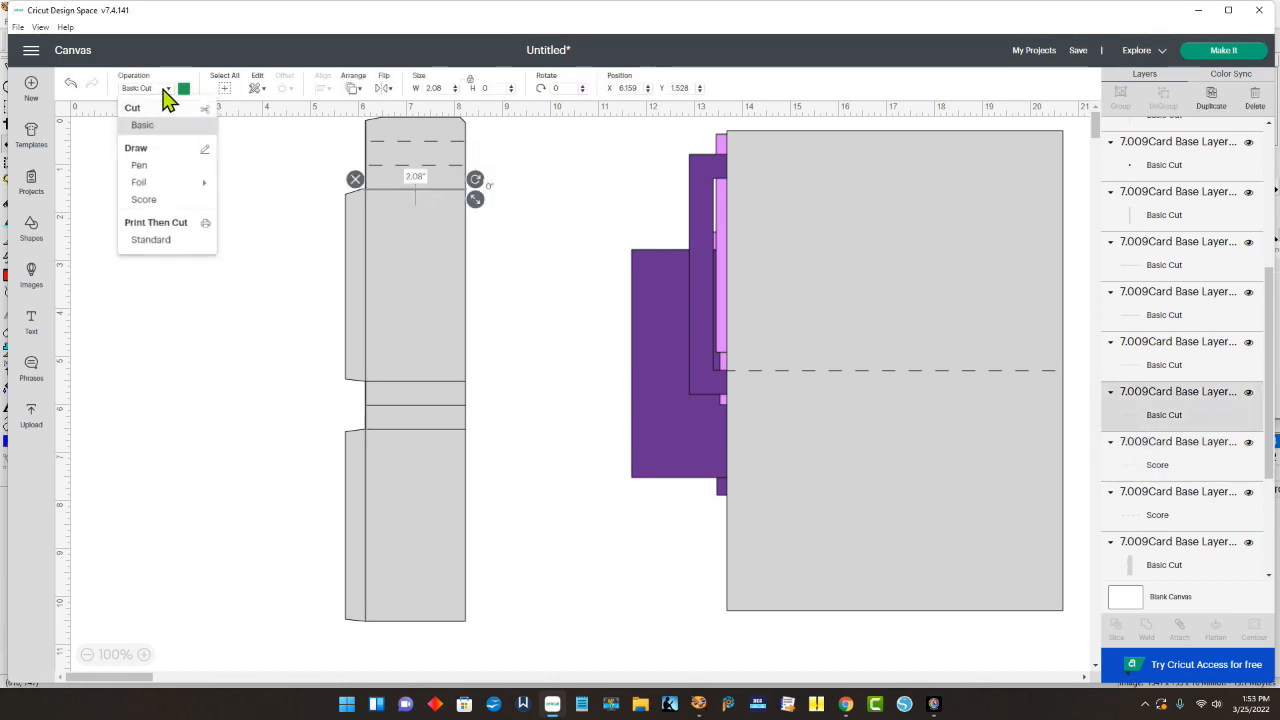
{"action": "left_click", "coordinate": [153, 202]}
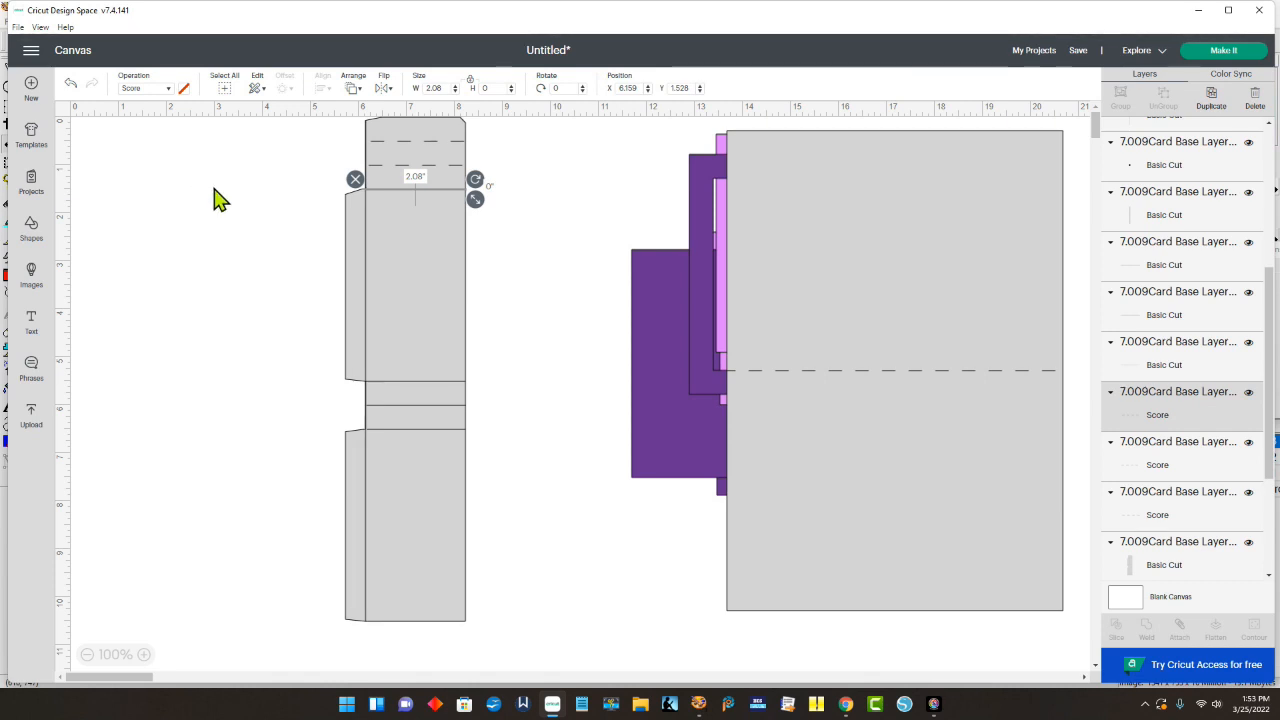
{"action": "left_click", "coordinate": [218, 274]}
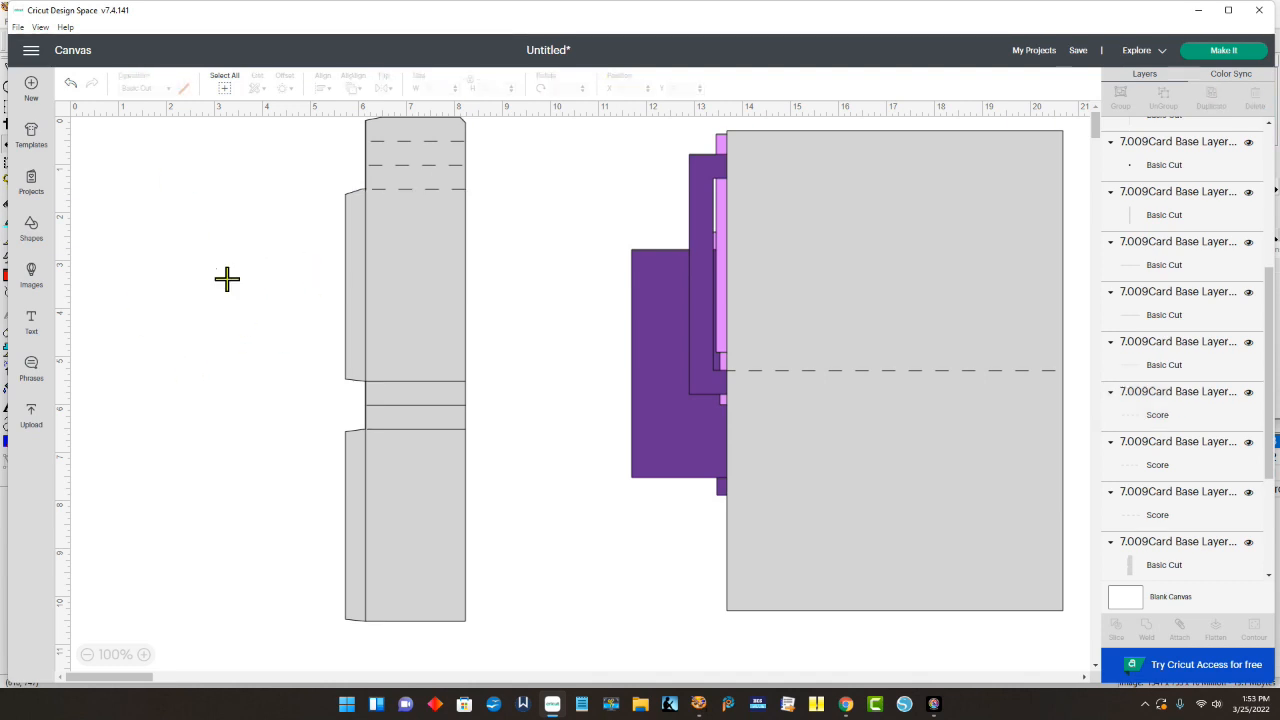
Step: Select the three horizontal fold lines in the middle of the basket template together and change their operation to Score
{"action": "left_click", "coordinate": [433, 381]}
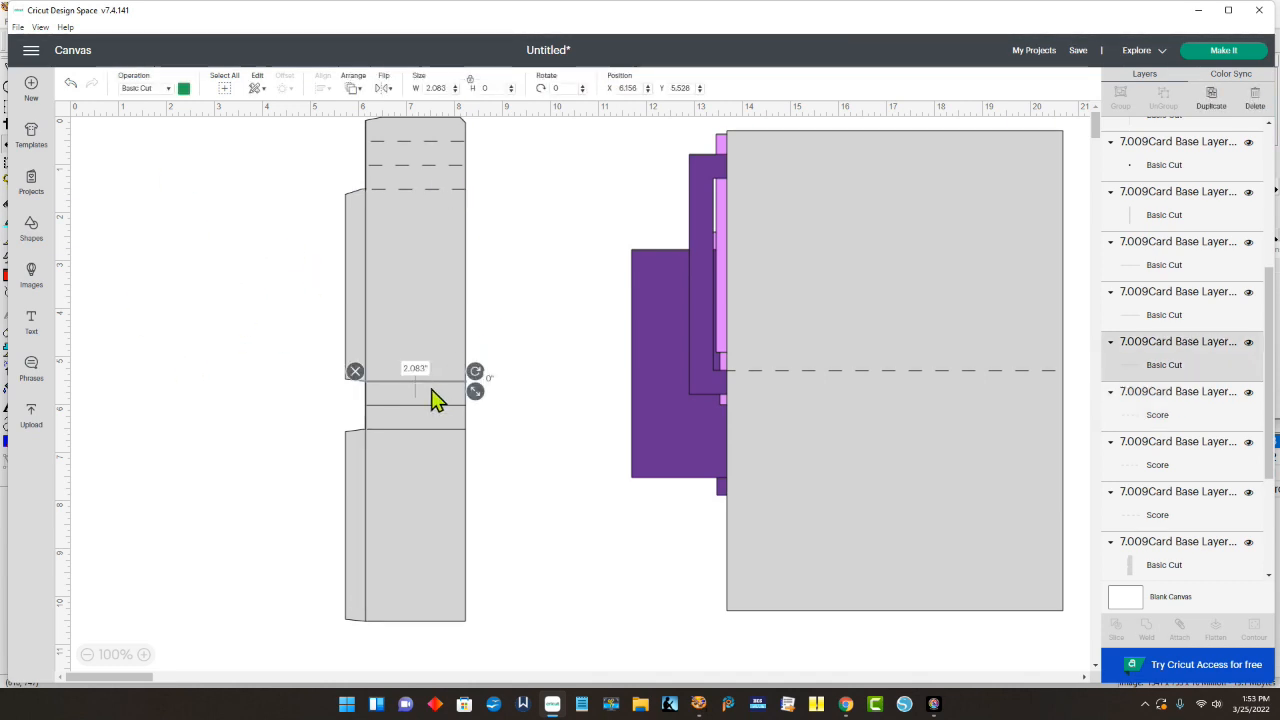
{"action": "left_click", "coordinate": [416, 405], "text": "shift"}
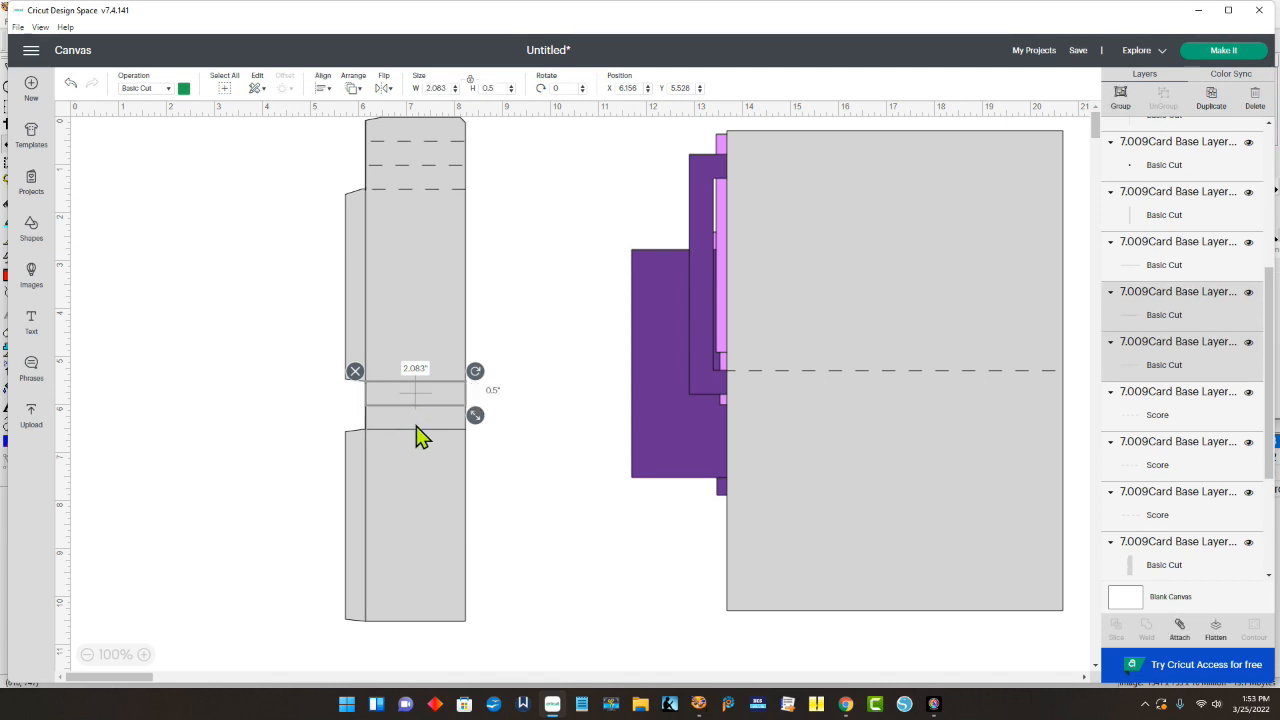
{"action": "left_click", "coordinate": [411, 430], "text": "shift"}
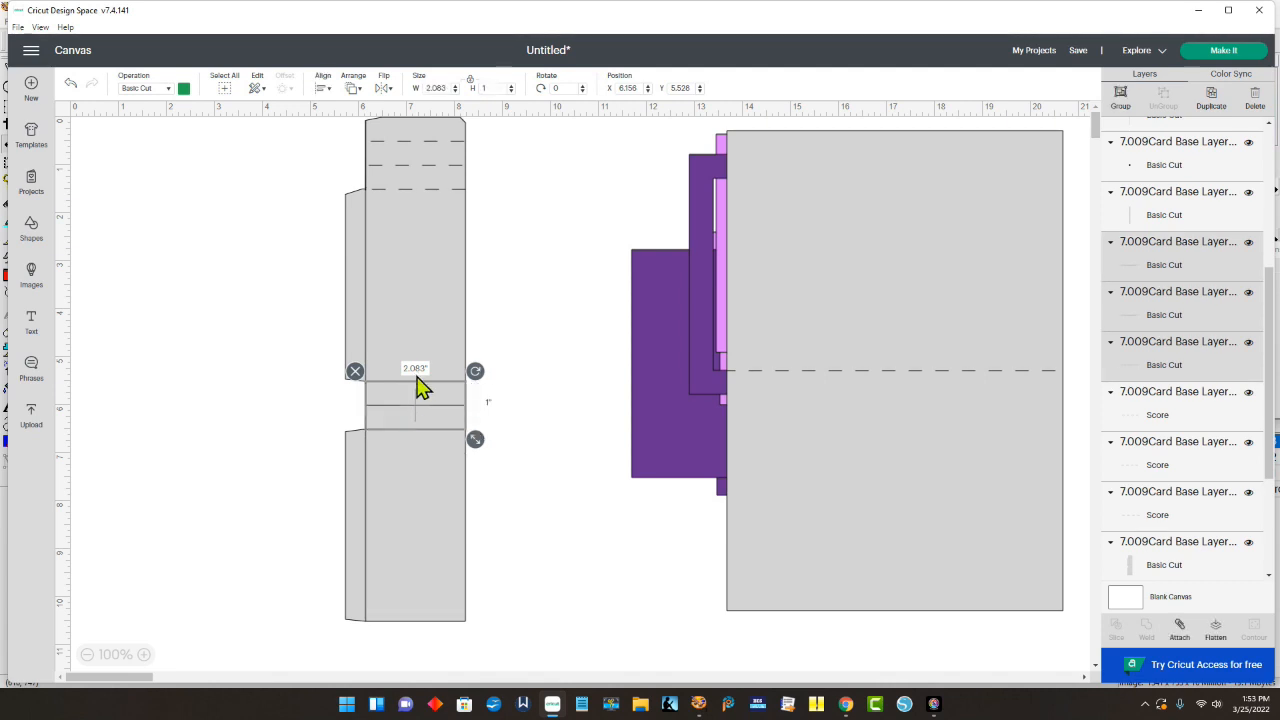
{"action": "left_click", "coordinate": [172, 89]}
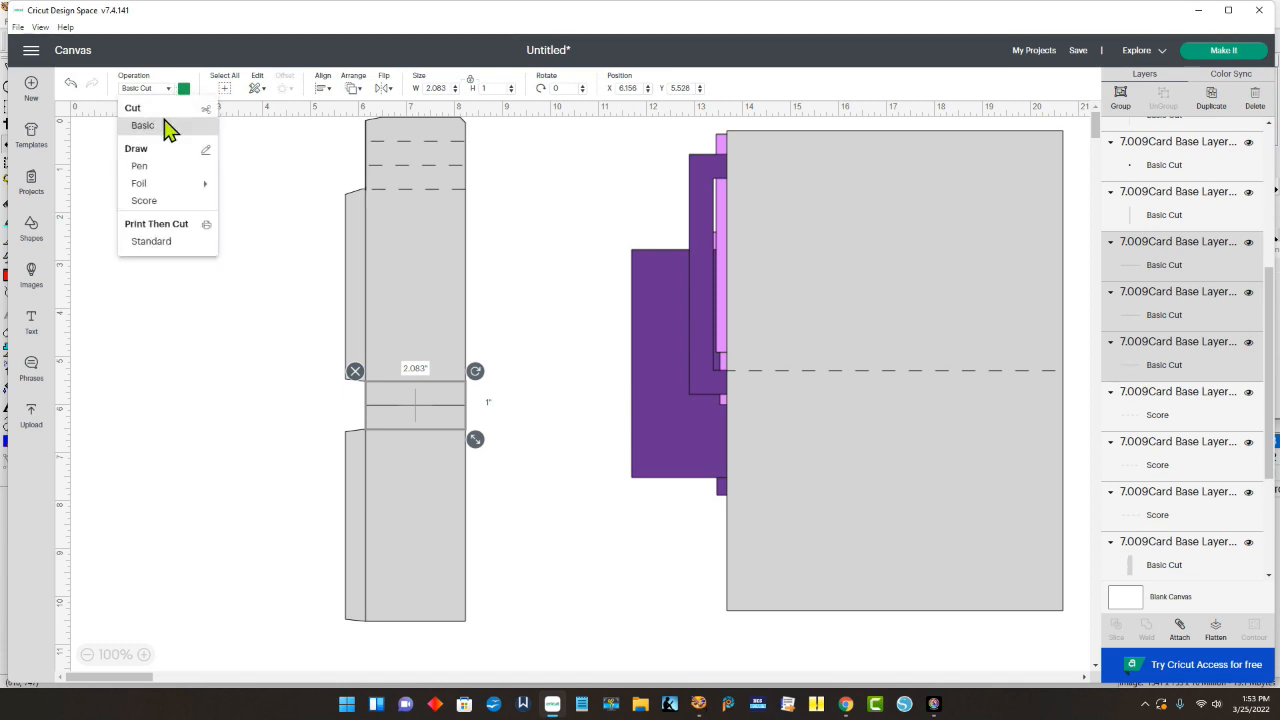
{"action": "left_click", "coordinate": [152, 202]}
{"action": "left_click", "coordinate": [214, 382]}
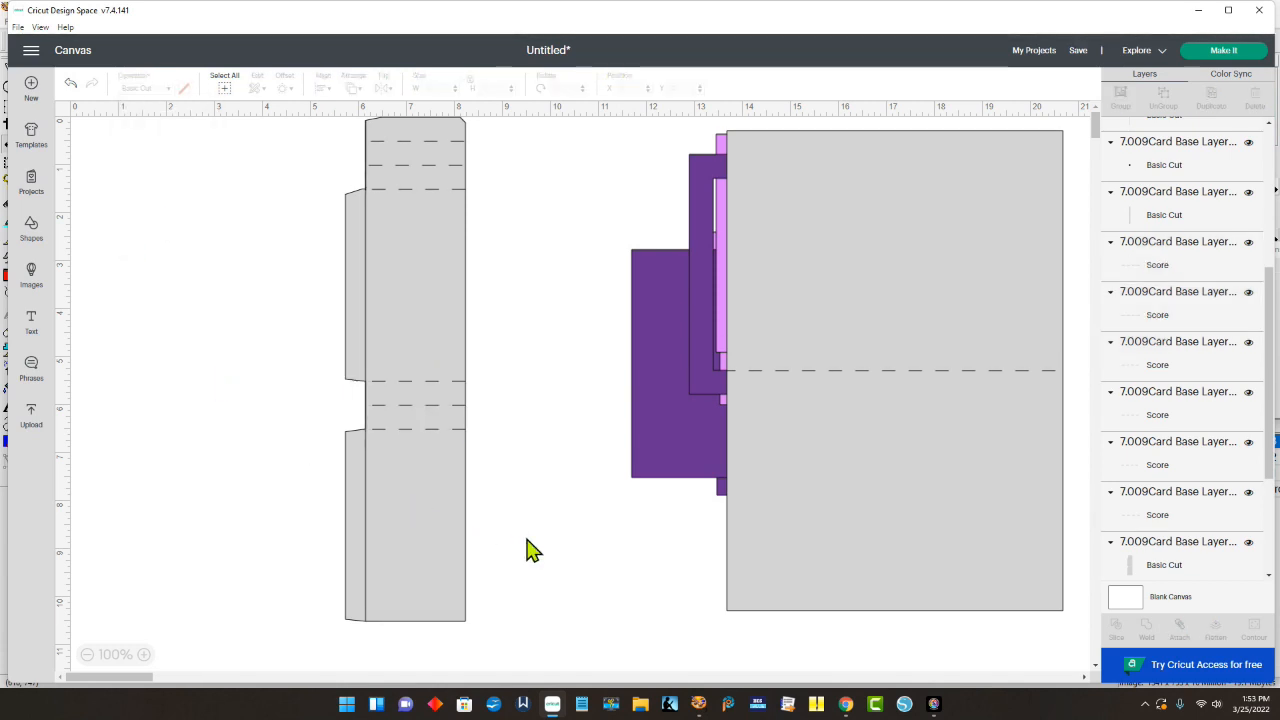
Step: Change the two vertical fold lines along the basket template's side tabs to Score together
{"action": "left_click", "coordinate": [366, 528]}
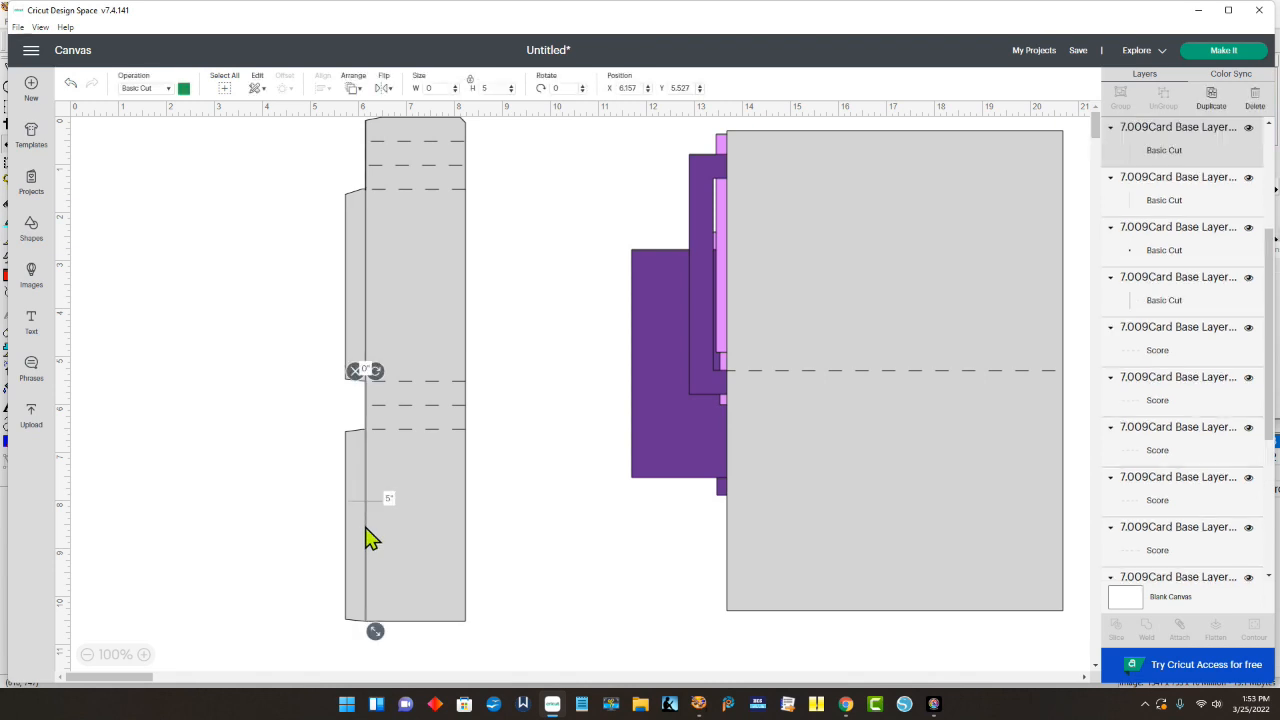
{"action": "left_click", "coordinate": [367, 338], "text": "shift"}
{"action": "left_click", "coordinate": [148, 90]}
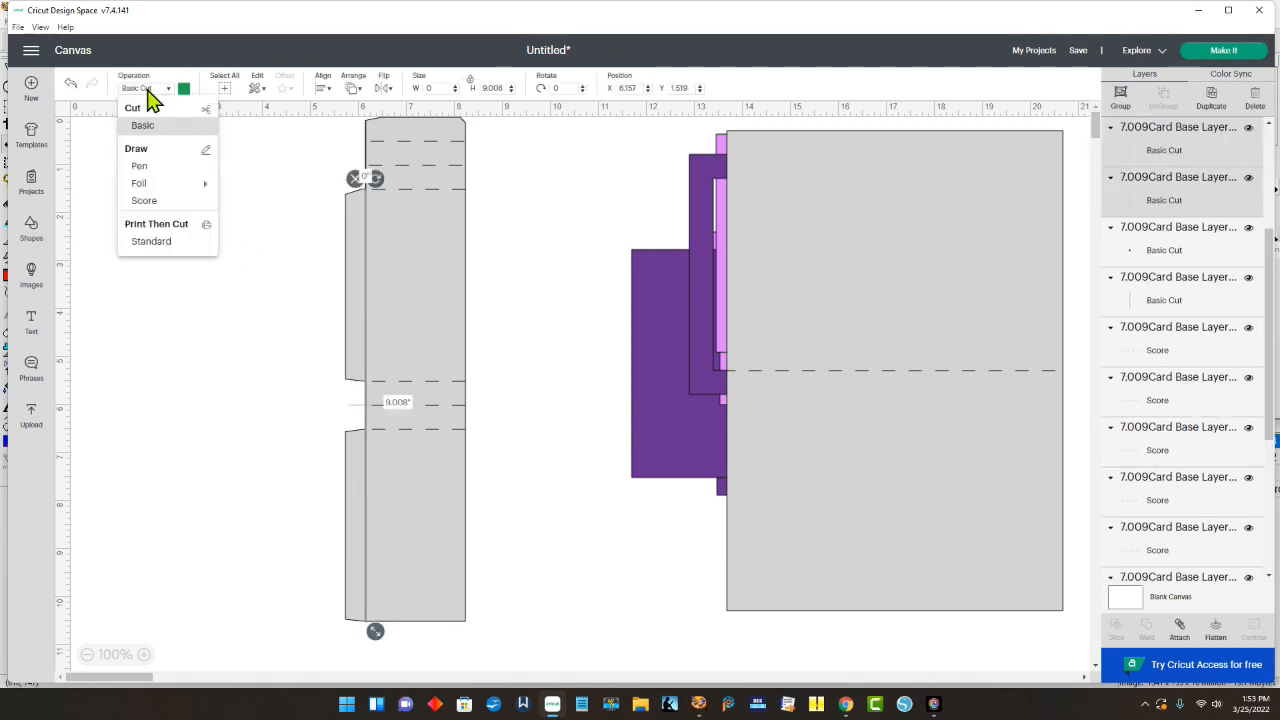
{"action": "left_click", "coordinate": [144, 201]}
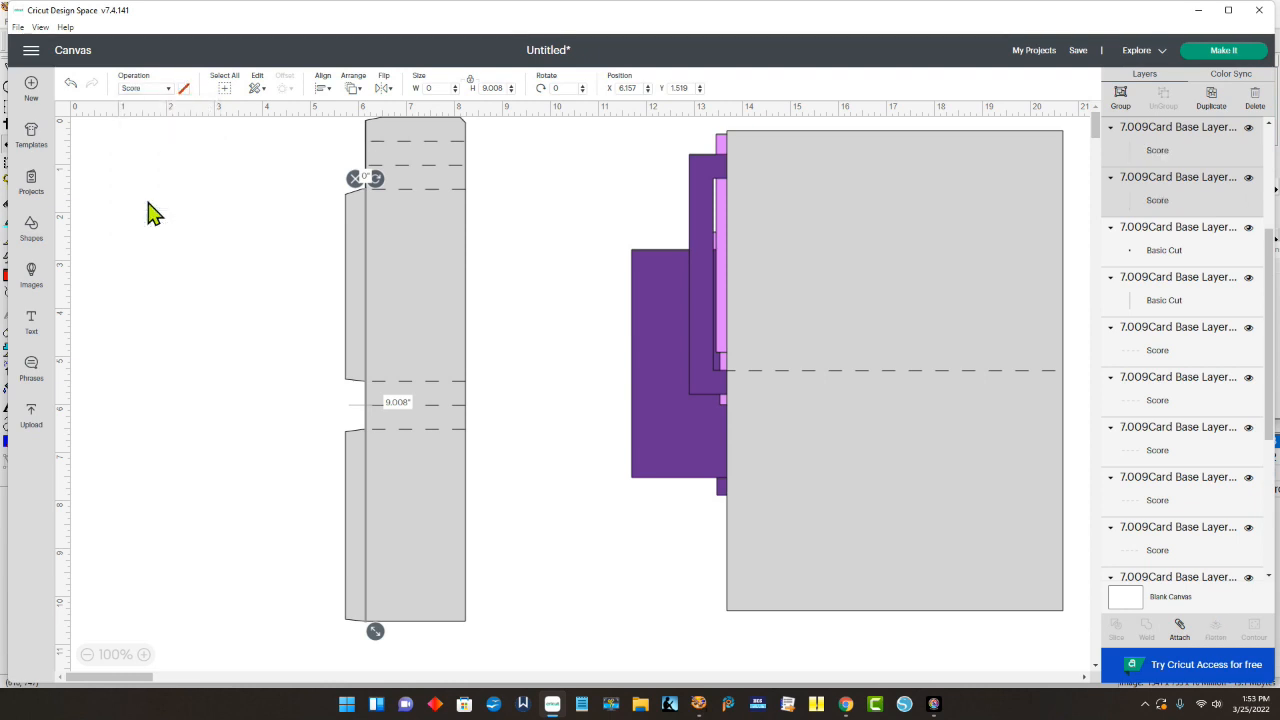
{"action": "left_click", "coordinate": [519, 290]}
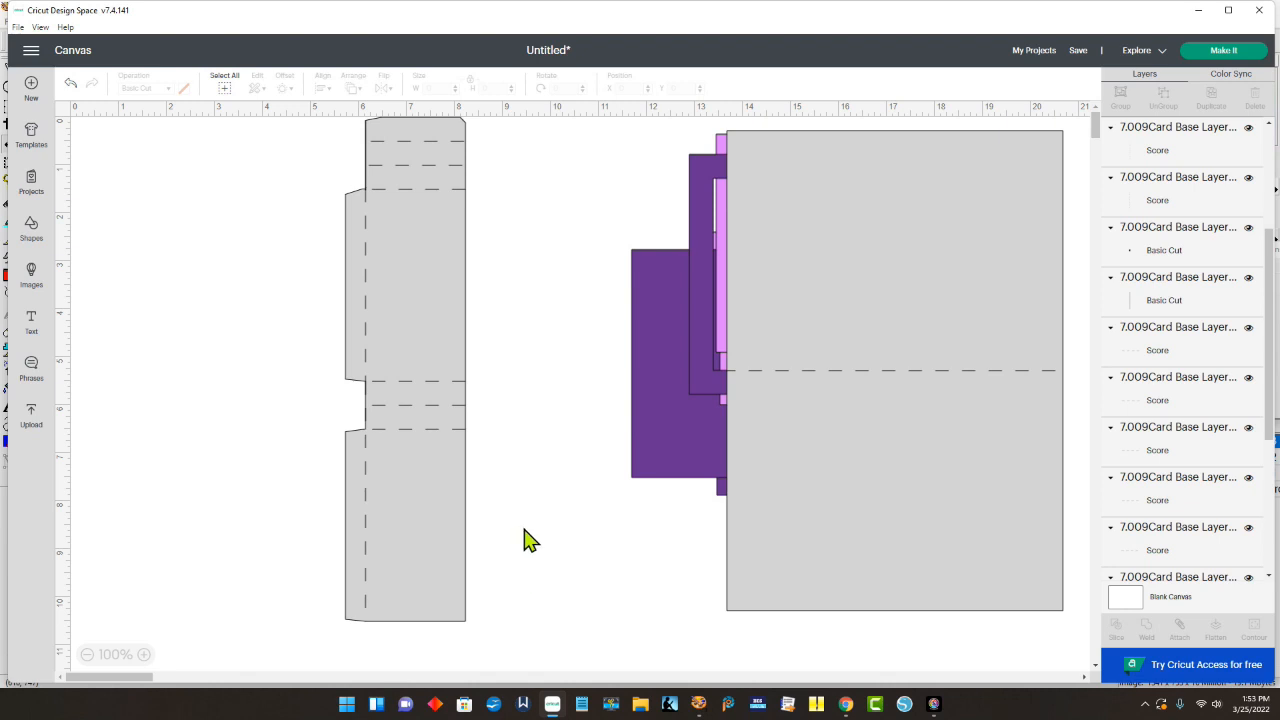
Step: Move the gray basket base off its score lines, and undo the move
{"action": "left_click_drag", "start_coordinate": [426, 333], "coordinate": [271, 349]}
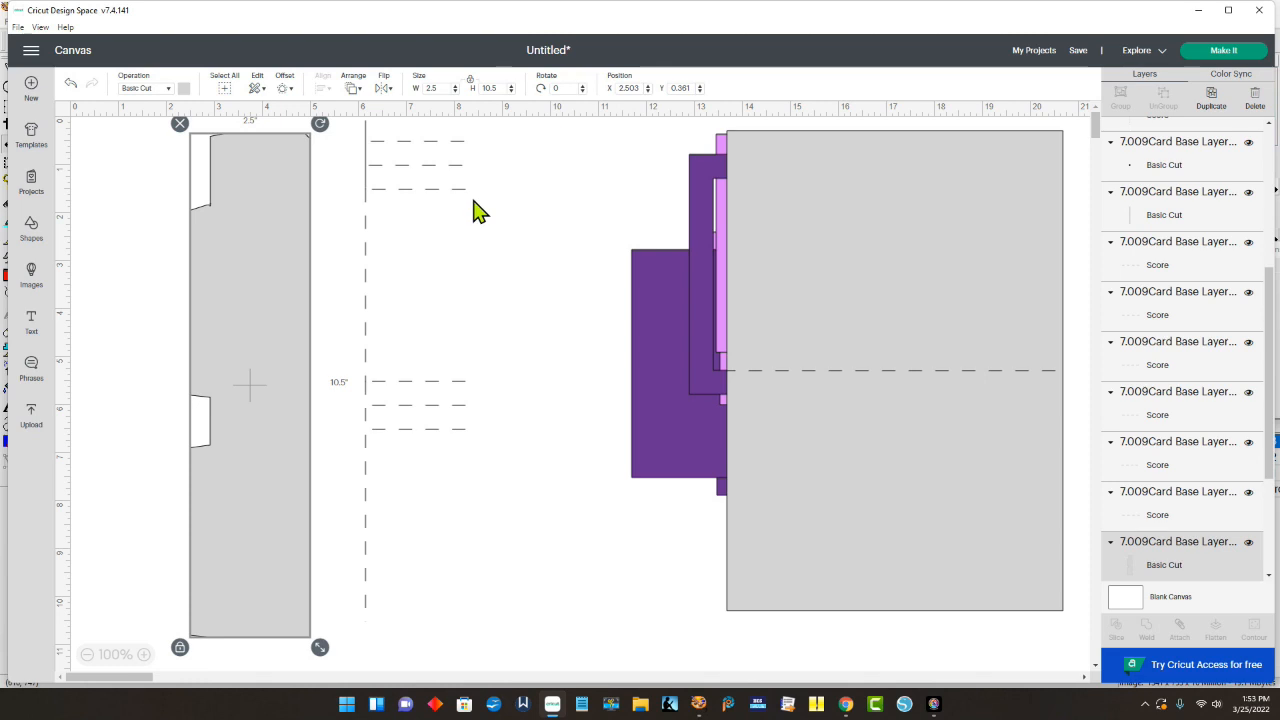
{"action": "left_click", "coordinate": [70, 85]}
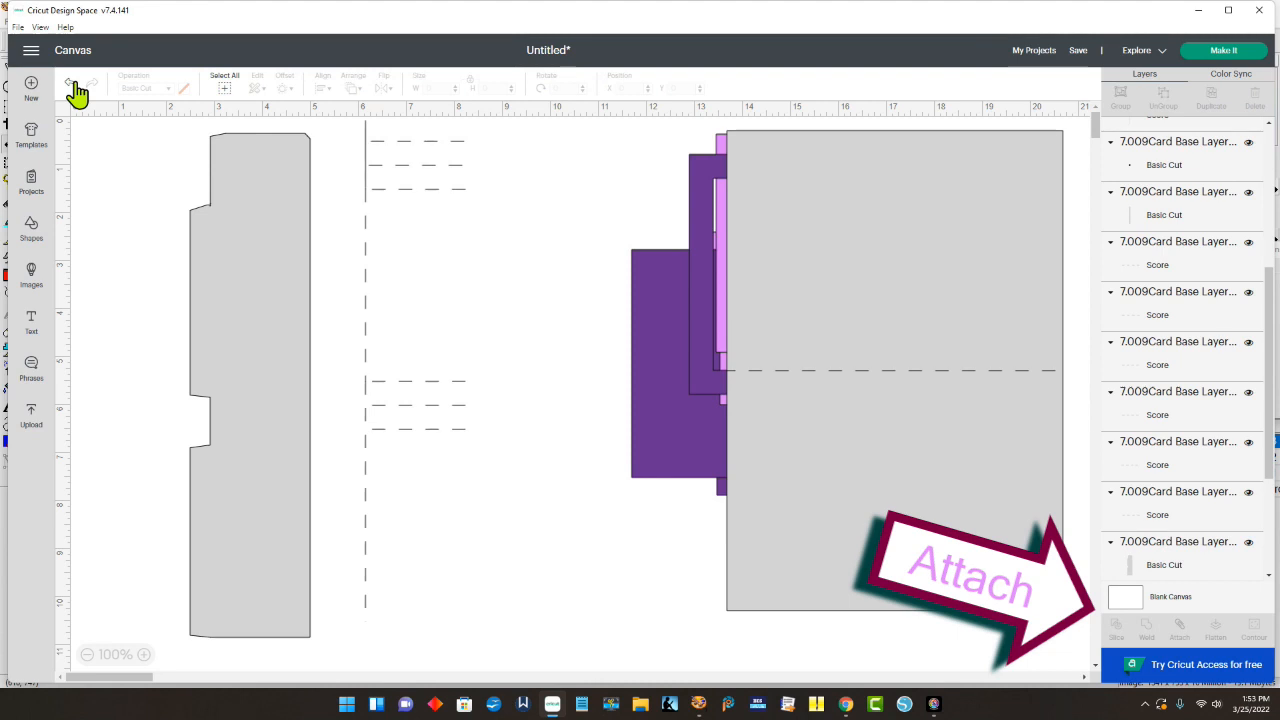
Step: Attach all the score lines to the gray basket base, and move the basket and the card base slightly on the canvas
{"action": "left_click_drag", "start_coordinate": [534, 646], "coordinate": [302, 122]}
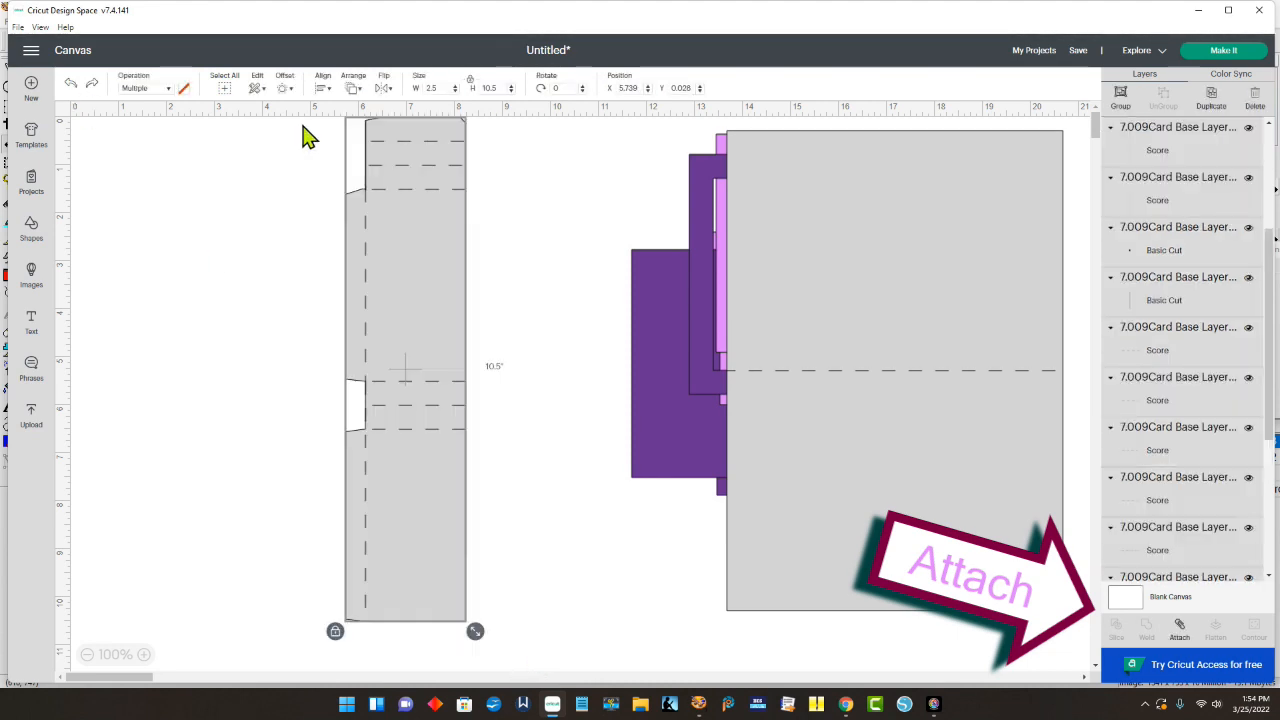
{"action": "left_click", "coordinate": [1179, 634]}
{"action": "left_click", "coordinate": [648, 606]}
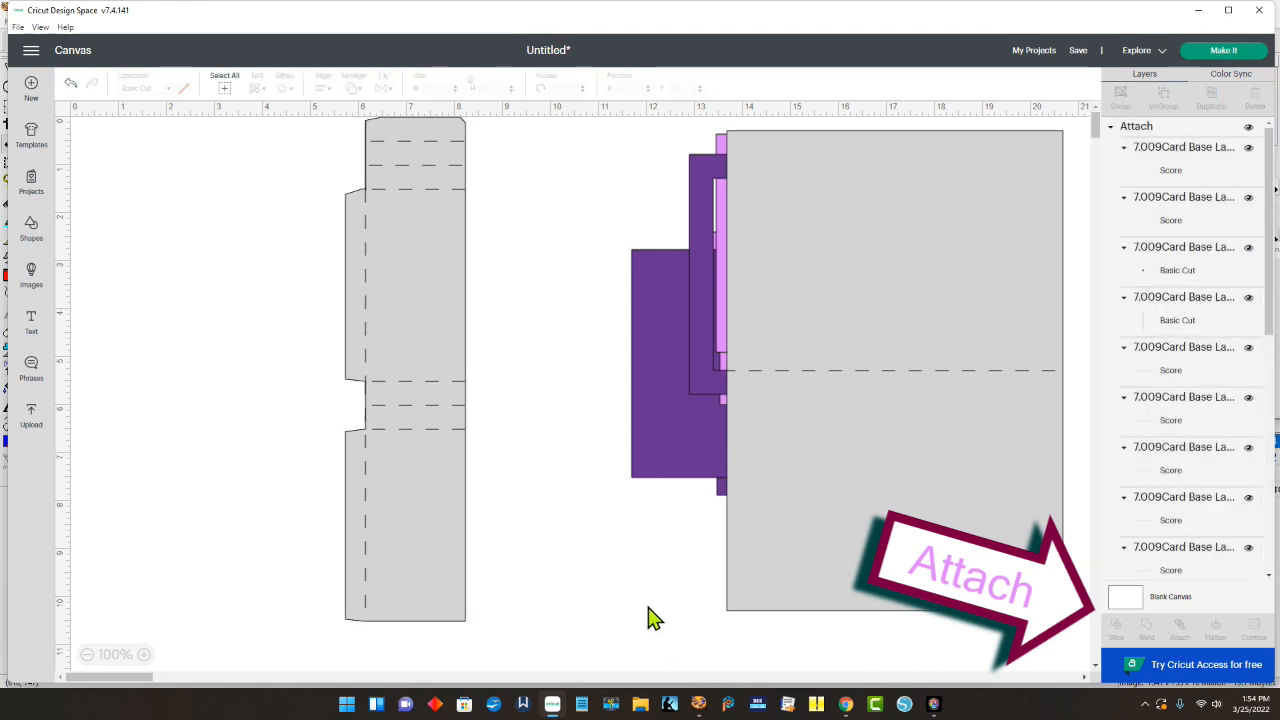
{"action": "left_click_drag", "start_coordinate": [449, 486], "coordinate": [406, 470]}
{"action": "left_click_drag", "start_coordinate": [764, 470], "coordinate": [684, 466]}
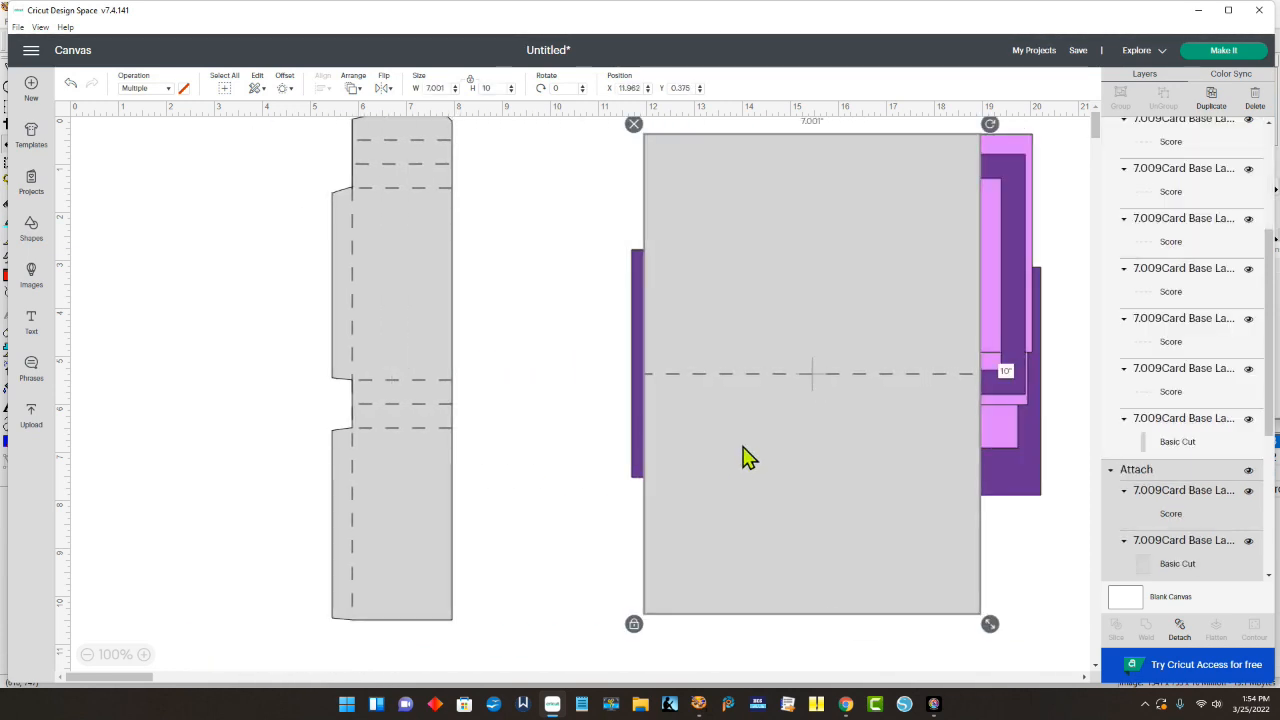
Step: Preview the project on the cutting mats, space the card base and basket apart on the first mat, and cancel back to the canvas
{"action": "left_click", "coordinate": [1230, 52]}
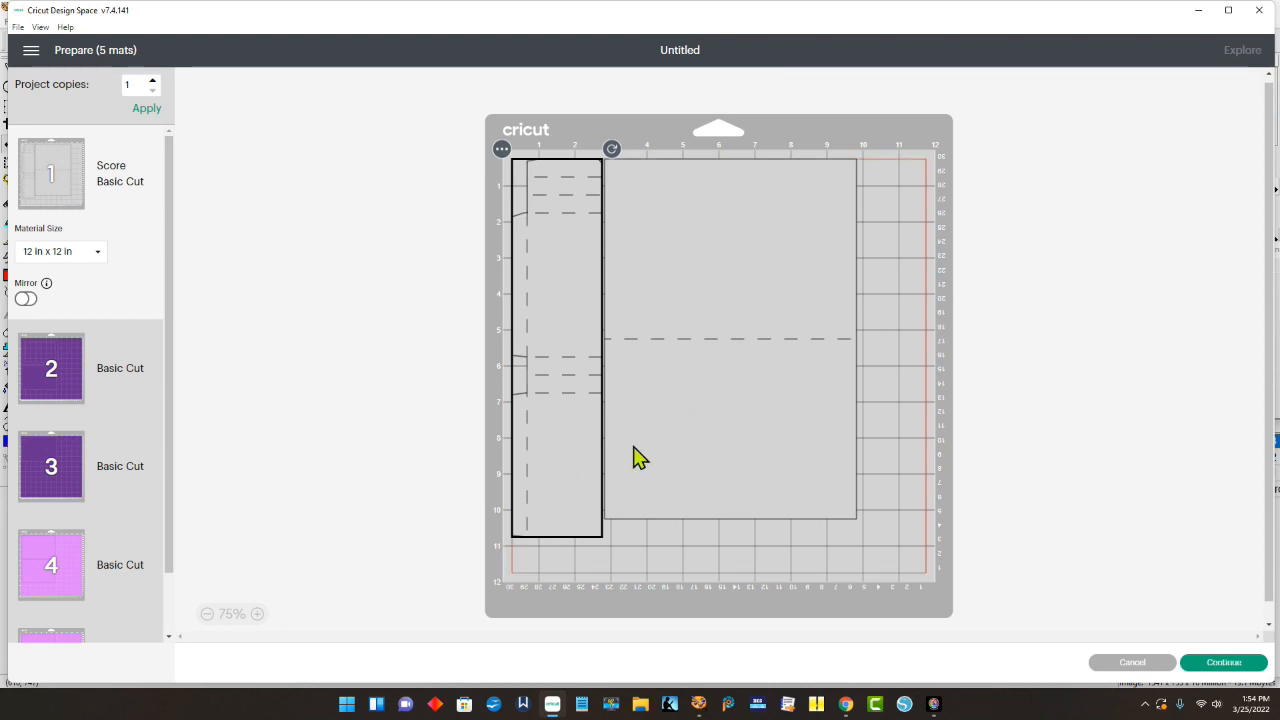
{"action": "left_click", "coordinate": [697, 351]}
{"action": "left_click_drag", "start_coordinate": [687, 341], "coordinate": [754, 346]}
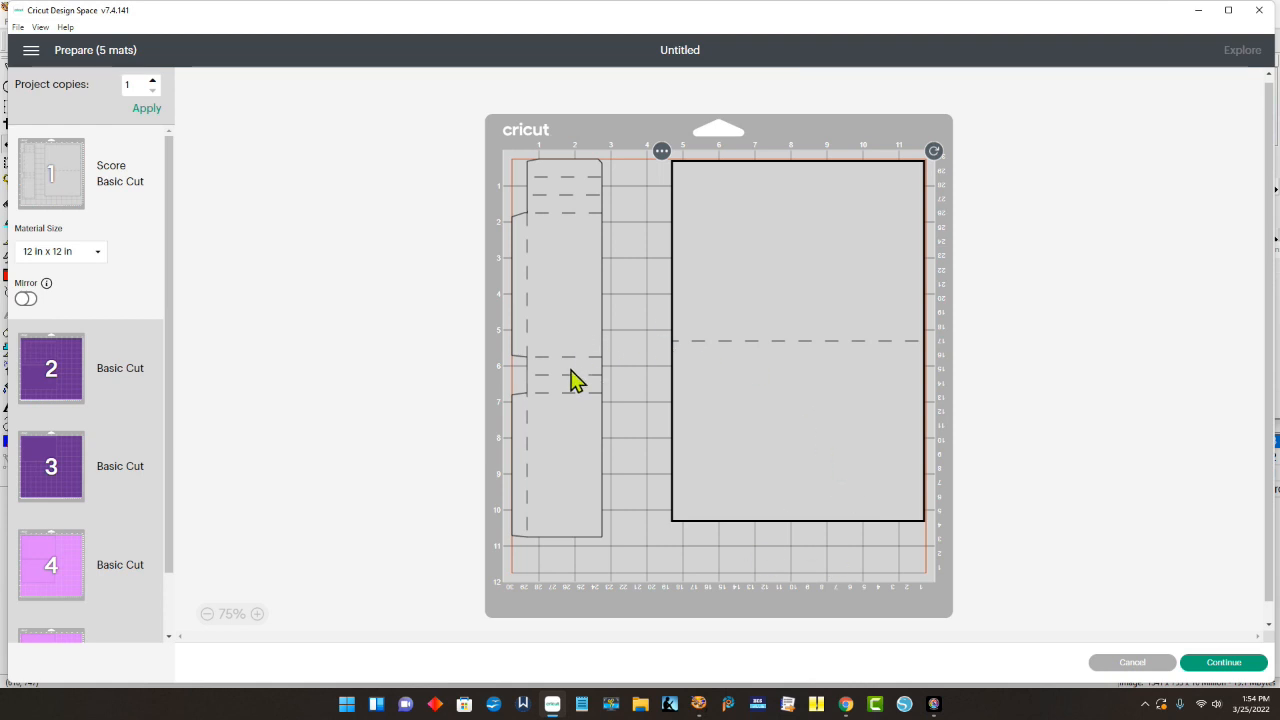
{"action": "left_click_drag", "start_coordinate": [567, 370], "coordinate": [583, 370]}
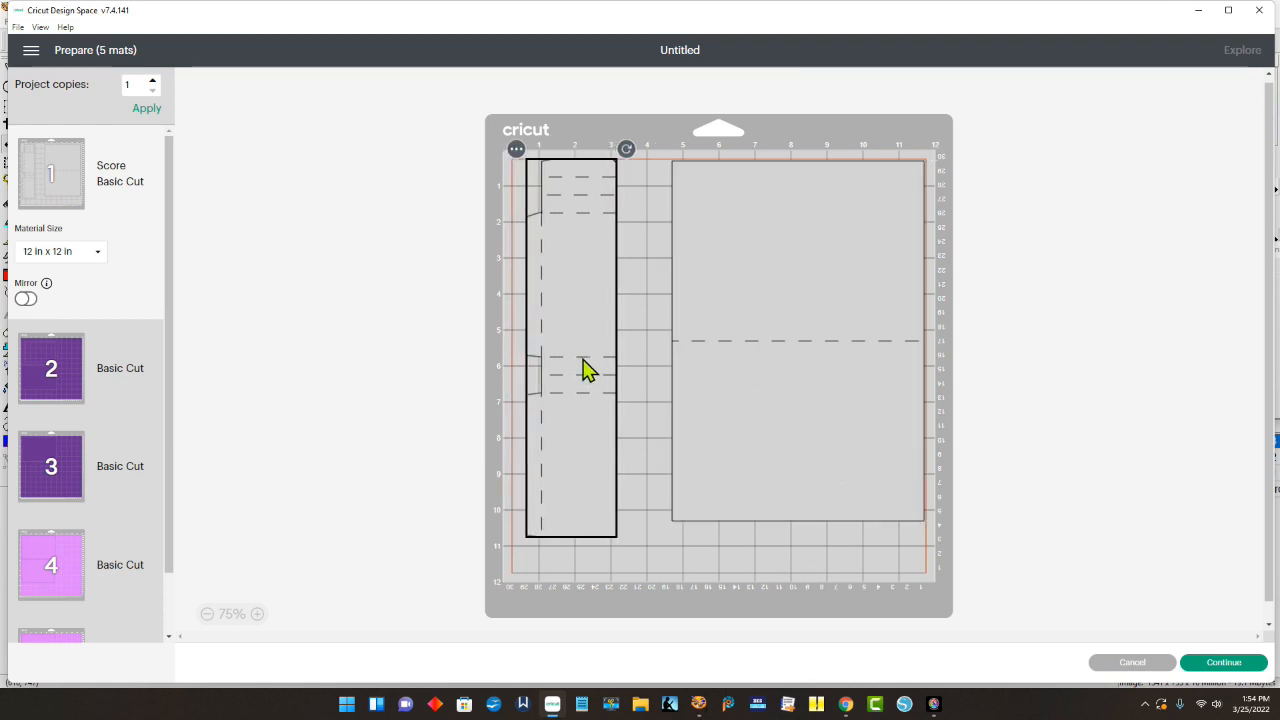
{"action": "left_click", "coordinate": [1130, 662]}
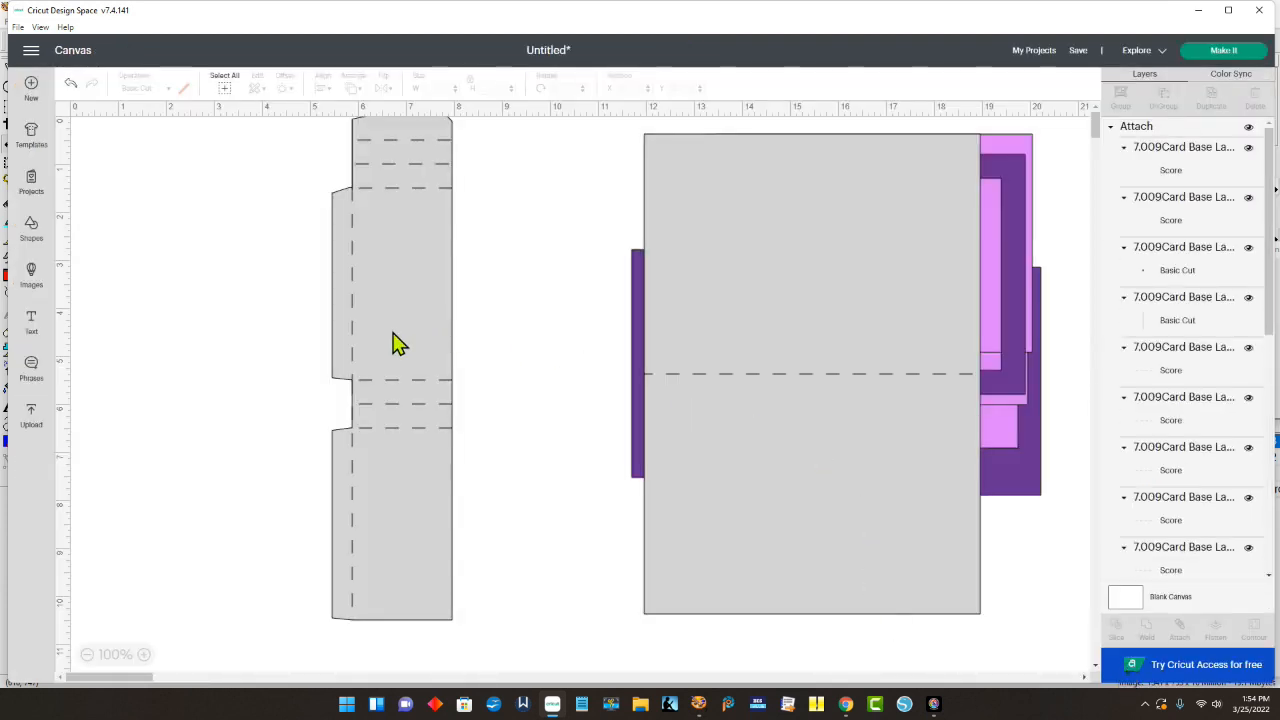
Step: Move the gray basket and the scored card base side by side on the canvas, clear of the purple and pink layers
{"action": "left_click_drag", "start_coordinate": [393, 343], "coordinate": [314, 380]}
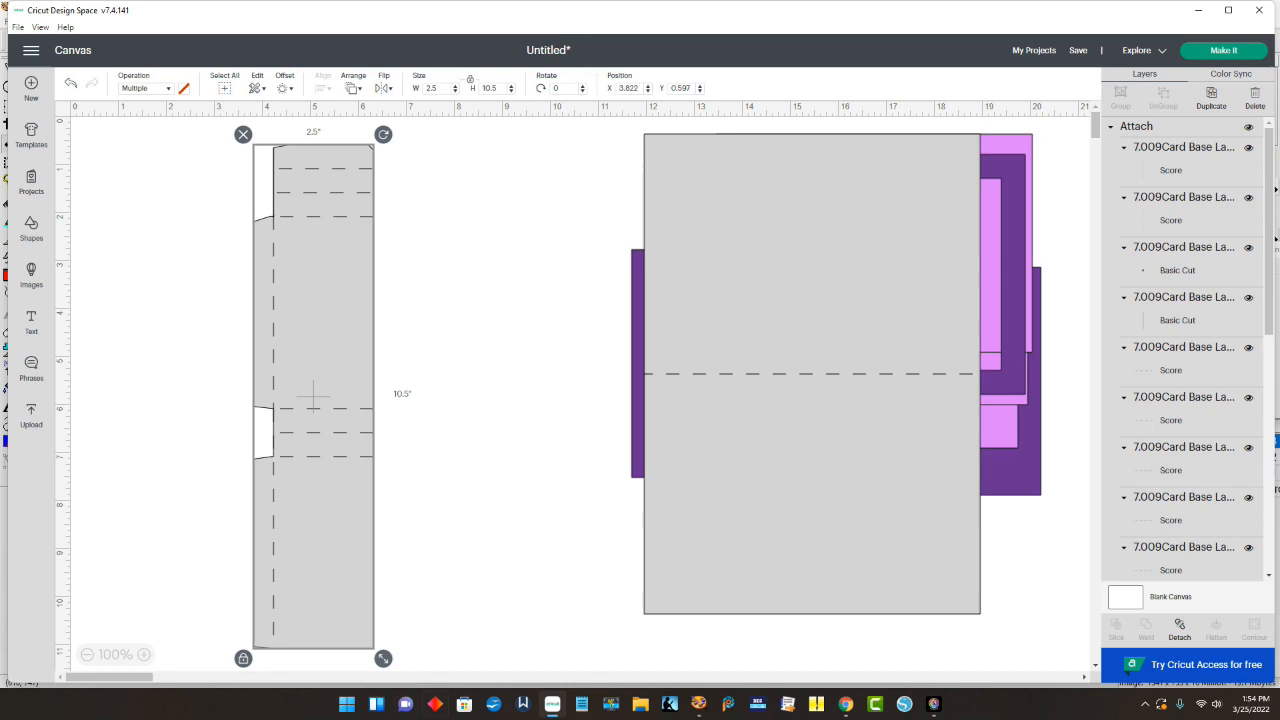
{"action": "left_click_drag", "start_coordinate": [363, 326], "coordinate": [256, 311]}
{"action": "left_click_drag", "start_coordinate": [725, 298], "coordinate": [403, 297]}
{"action": "left_click_drag", "start_coordinate": [210, 345], "coordinate": [169, 349]}
{"action": "mouse_move", "coordinate": [478, 418]}
{"action": "left_mouse_down"}
{"action": "mouse_move", "coordinate": [457, 409]}
{"action": "mouse_move", "coordinate": [478, 415]}
{"action": "left_mouse_up"}
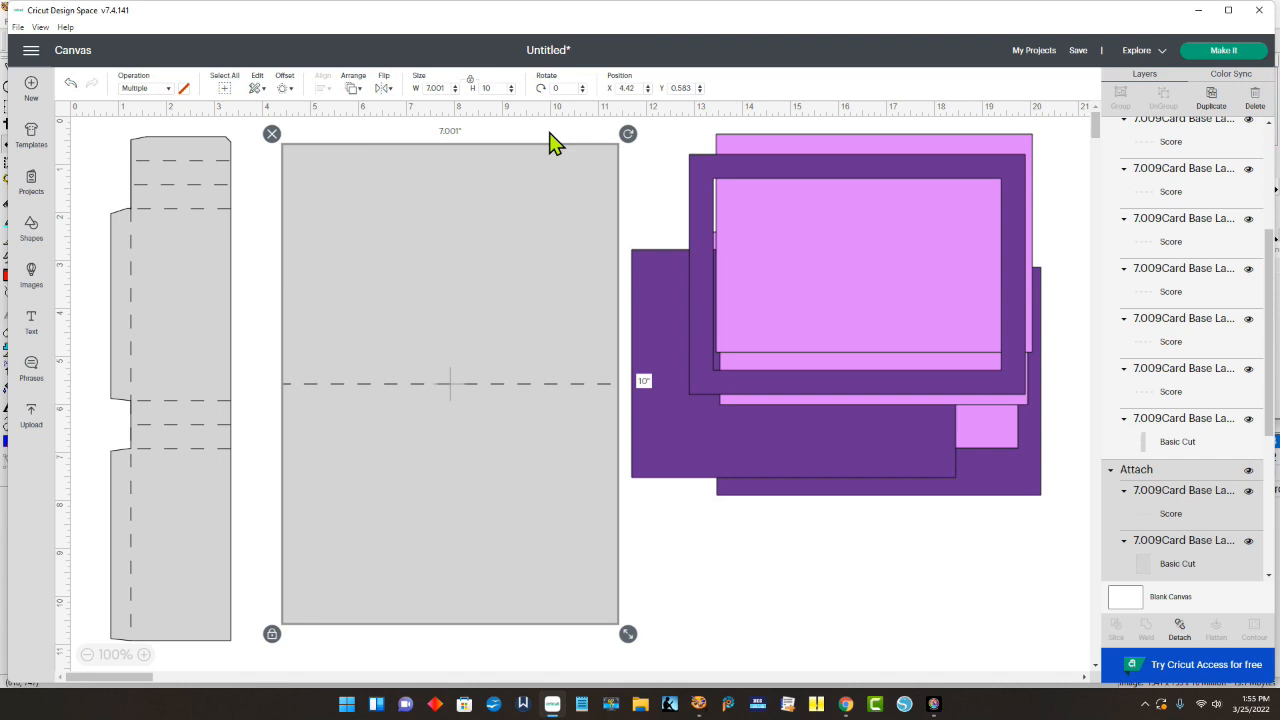
Step: Preview the project on the mats, shift the basket slightly inward on the first mat, and continue to the material setup
{"action": "left_click", "coordinate": [1224, 51]}
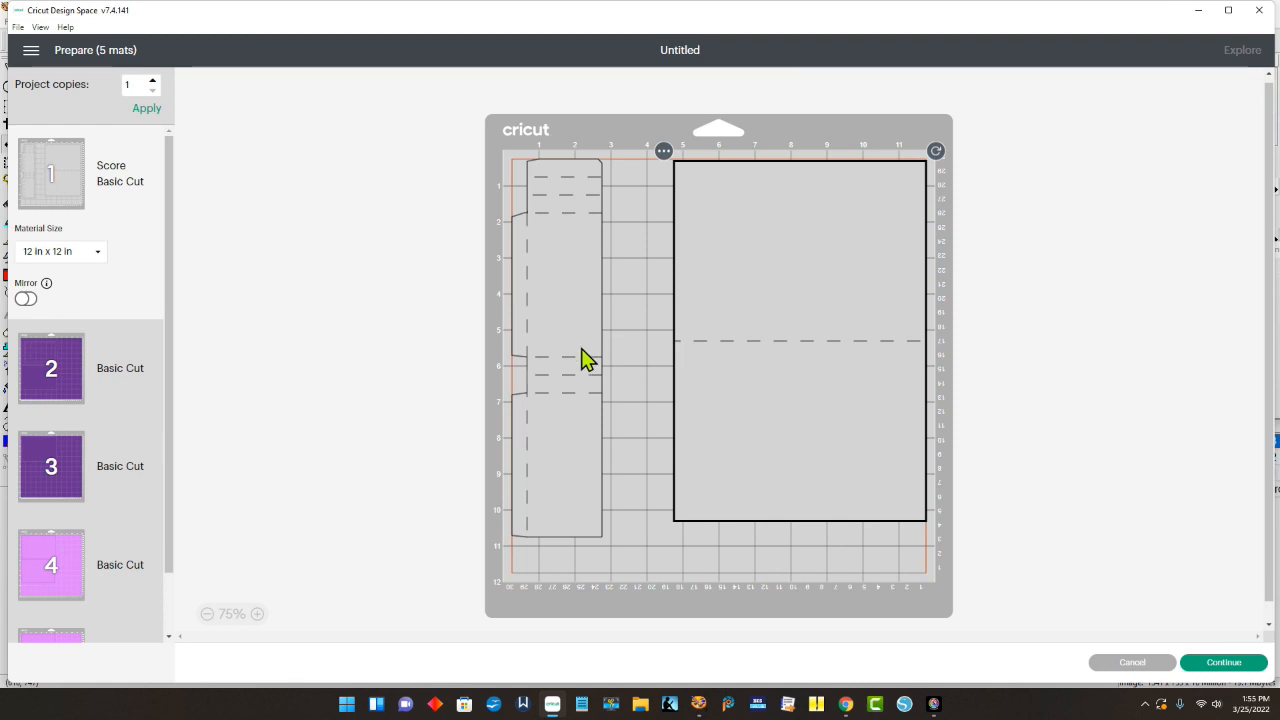
{"action": "left_click_drag", "start_coordinate": [585, 358], "coordinate": [594, 358]}
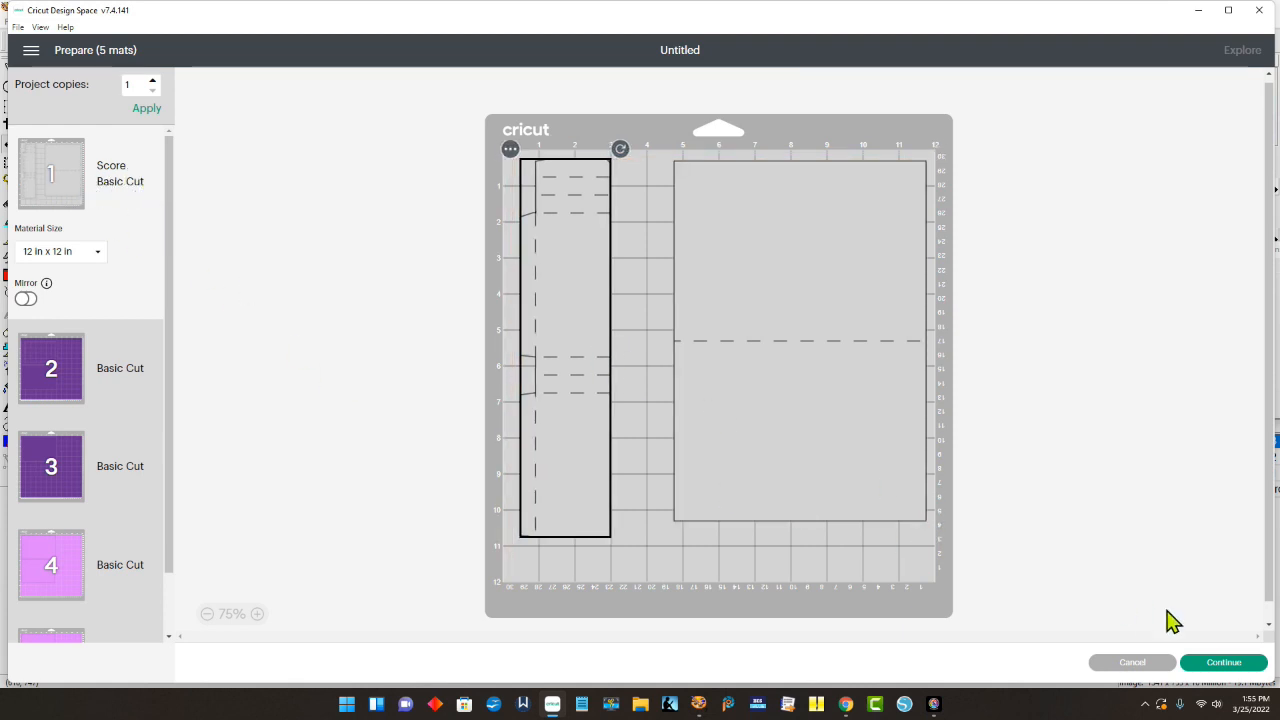
{"action": "left_click", "coordinate": [1232, 664]}
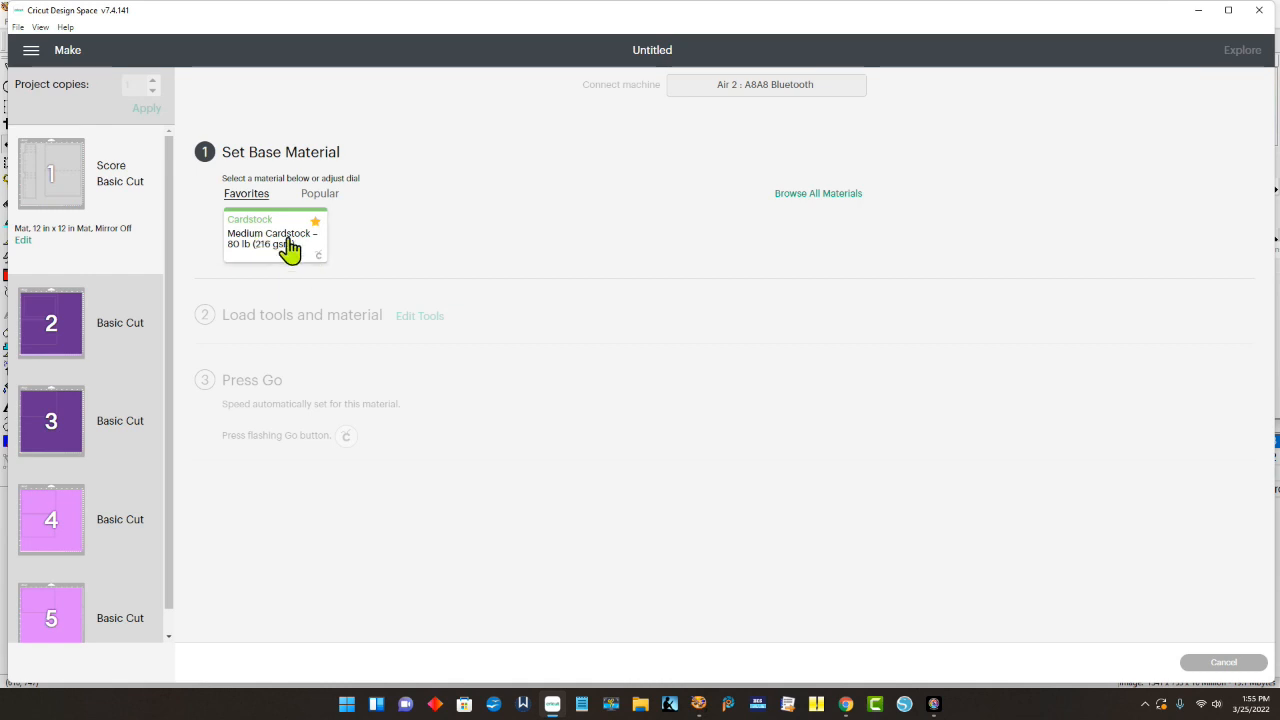
Step: Set the base material to Medium Cardstock – 80 lb (216 gsm) with More pressure
{"action": "left_click", "coordinate": [258, 246]}
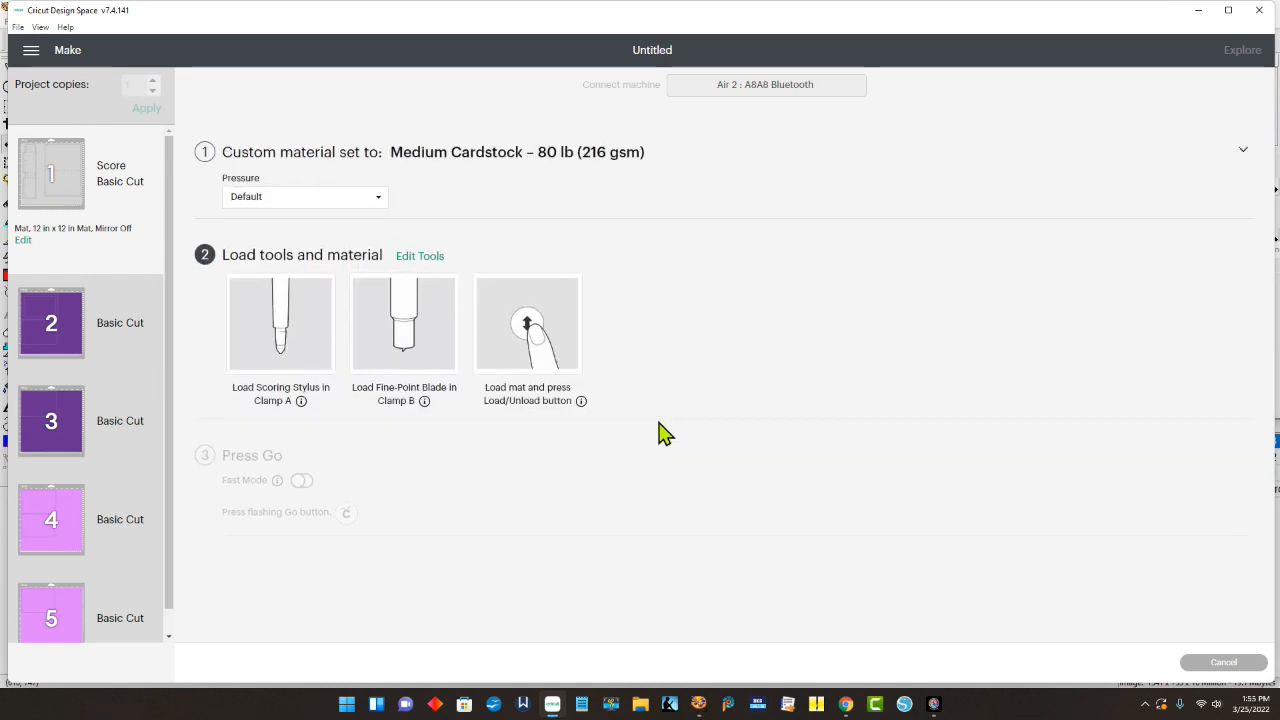
{"action": "left_click", "coordinate": [375, 199]}
{"action": "left_click", "coordinate": [257, 218]}
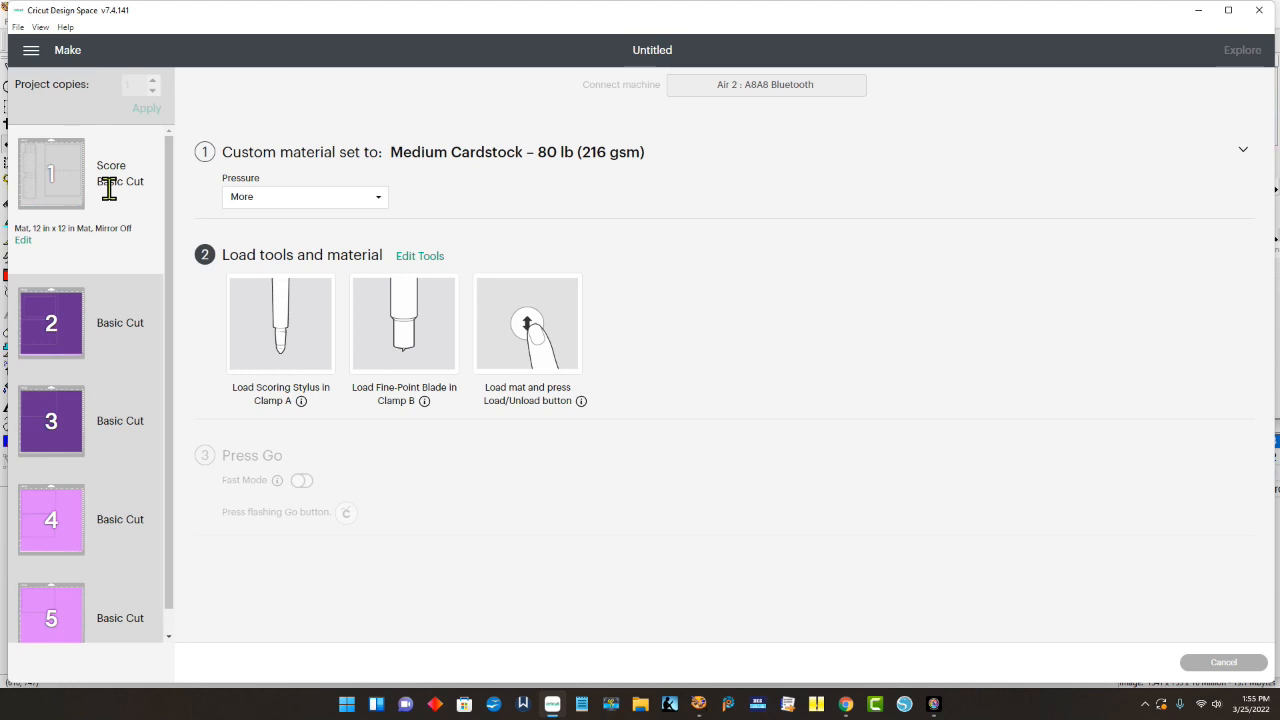
Step: Cancel the cut, look through mats 2 to 5 in the preview, and return to the canvas
{"action": "left_click", "coordinate": [1222, 663]}
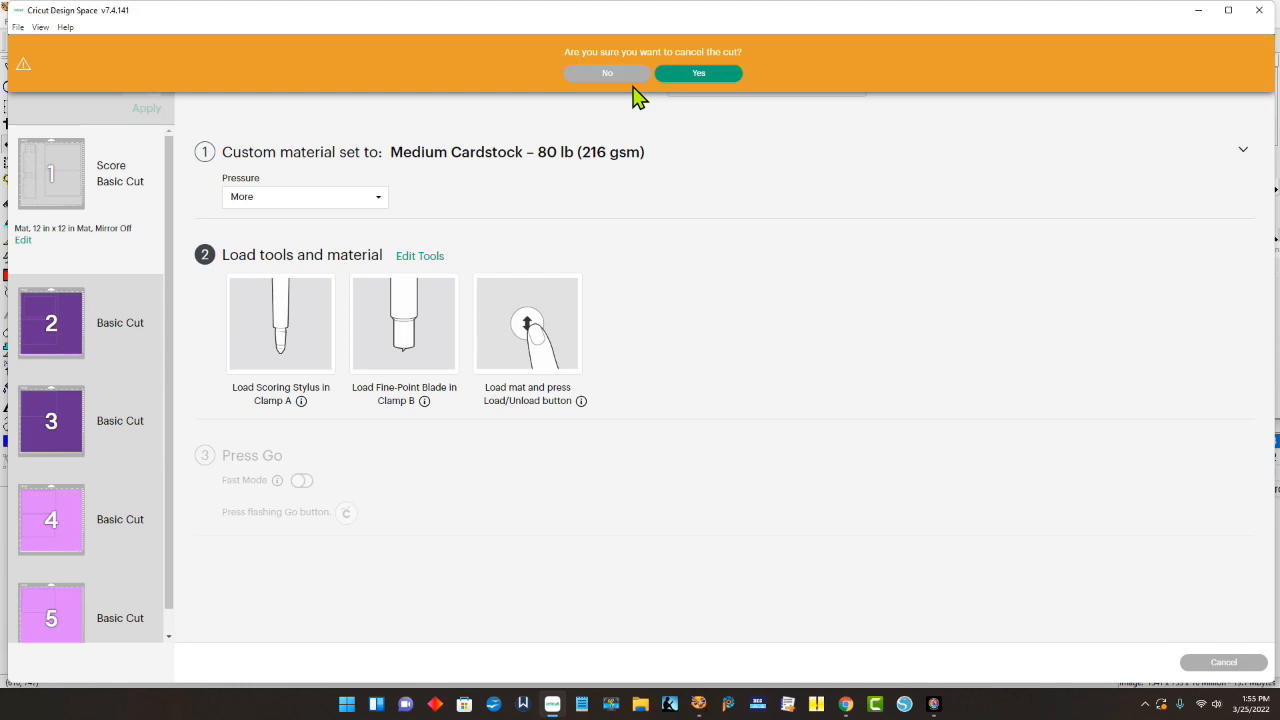
{"action": "left_click", "coordinate": [690, 75]}
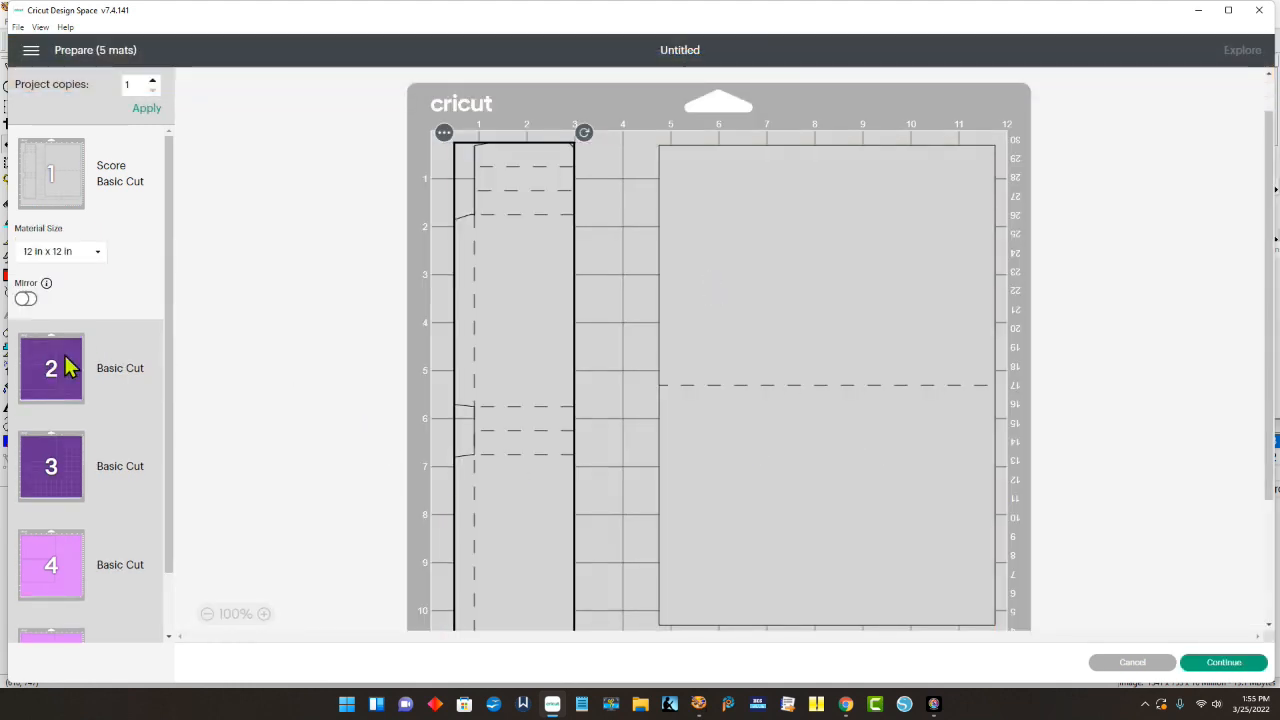
{"action": "left_click", "coordinate": [70, 368]}
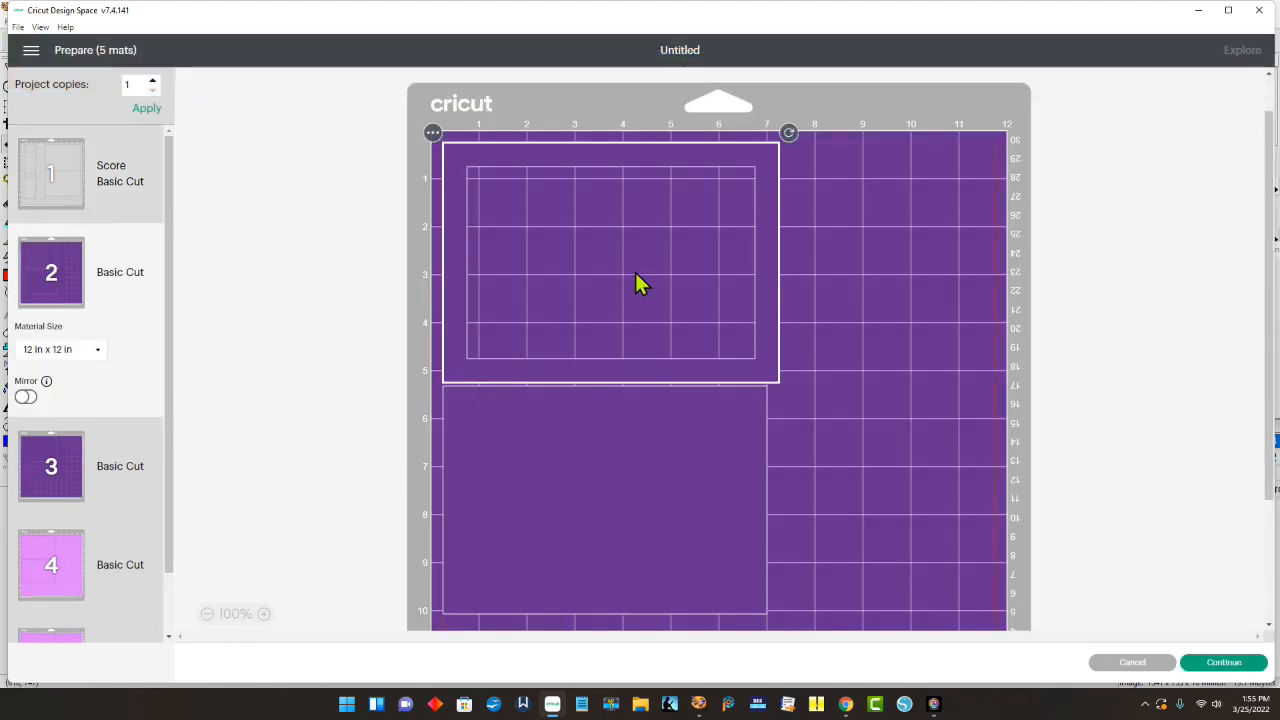
{"action": "left_click", "coordinate": [62, 476]}
{"action": "left_click", "coordinate": [68, 575]}
{"action": "scroll", "coordinate": [120, 570], "scroll_direction": "down", "scroll_amount": 1}
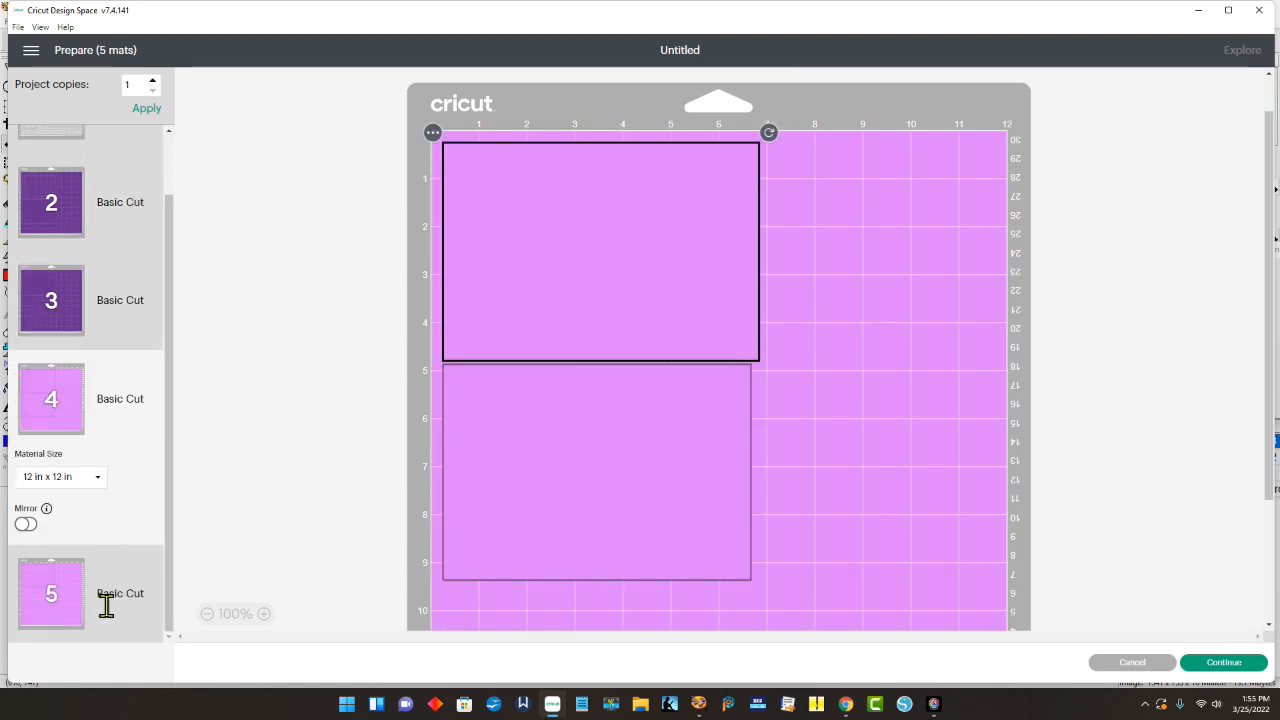
{"action": "left_click", "coordinate": [103, 597]}
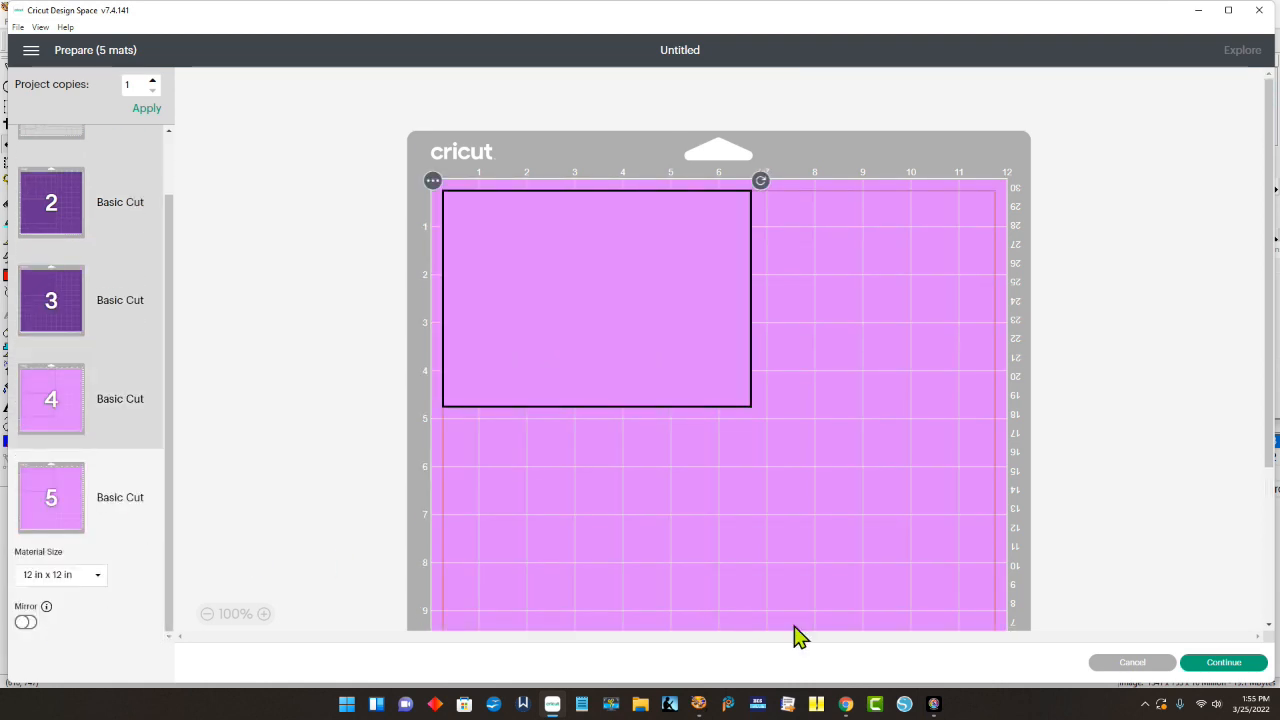
{"action": "left_click", "coordinate": [1133, 663]}
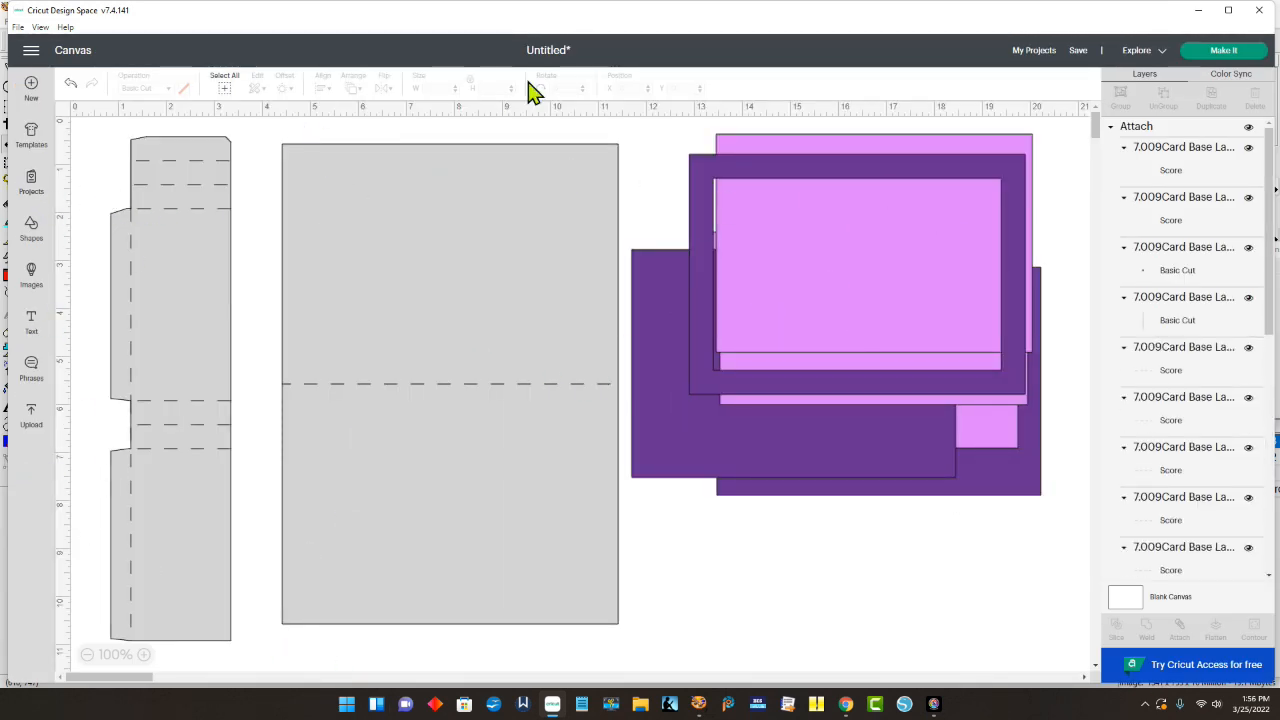
Step: Start a new project without saving the current one, and add the uploaded flower stems and sentiment layers template
{"action": "left_click", "coordinate": [31, 84]}
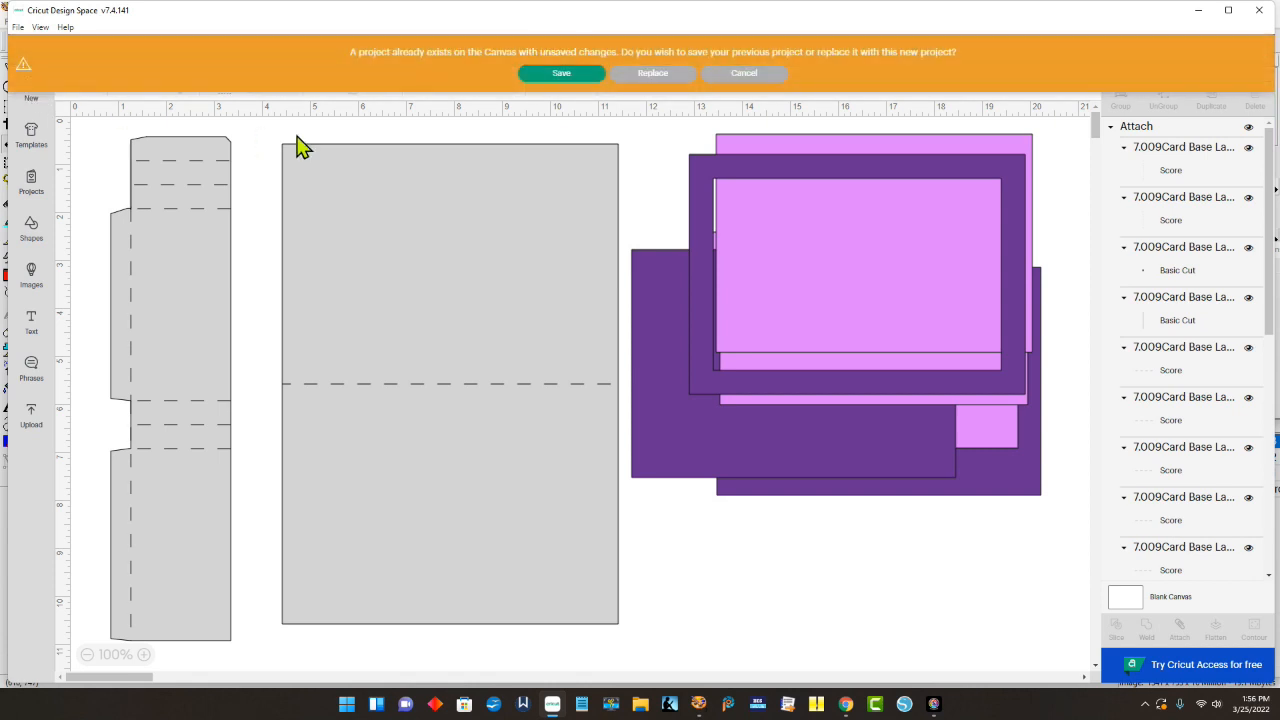
{"action": "left_click", "coordinate": [656, 72]}
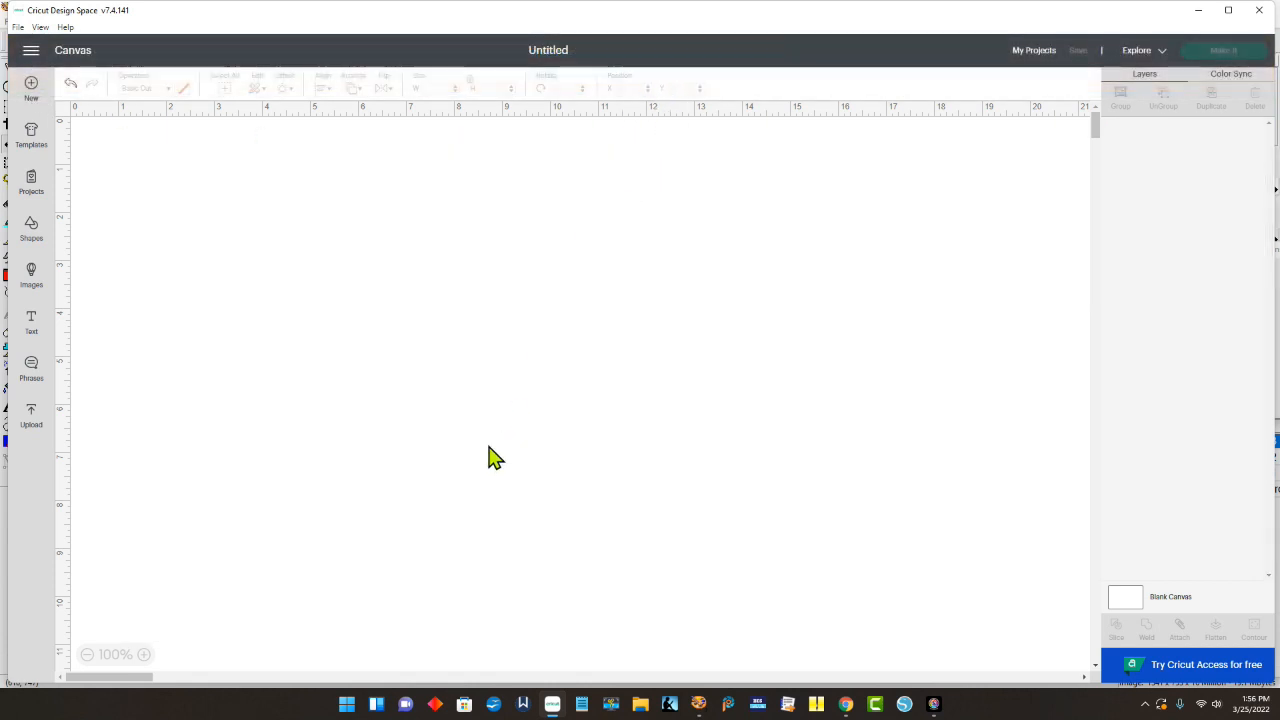
{"action": "left_click", "coordinate": [33, 420]}
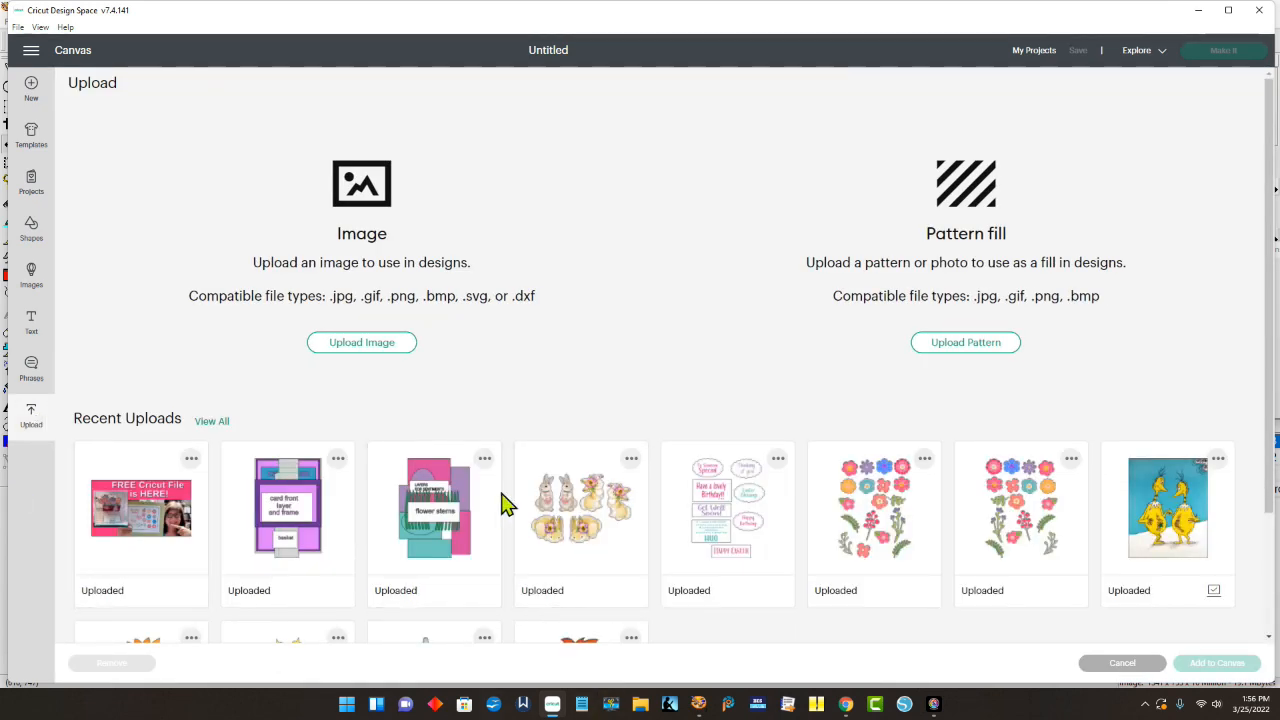
{"action": "left_click", "coordinate": [471, 482]}
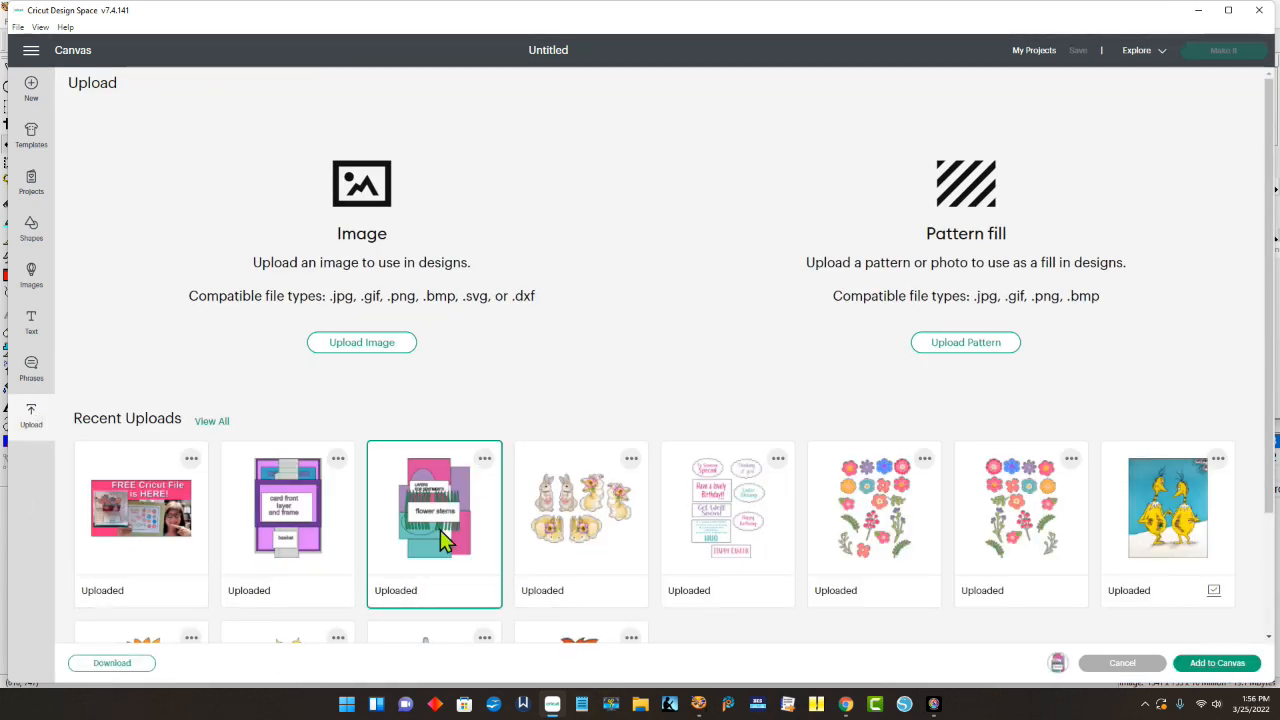
{"action": "left_click", "coordinate": [1226, 664]}
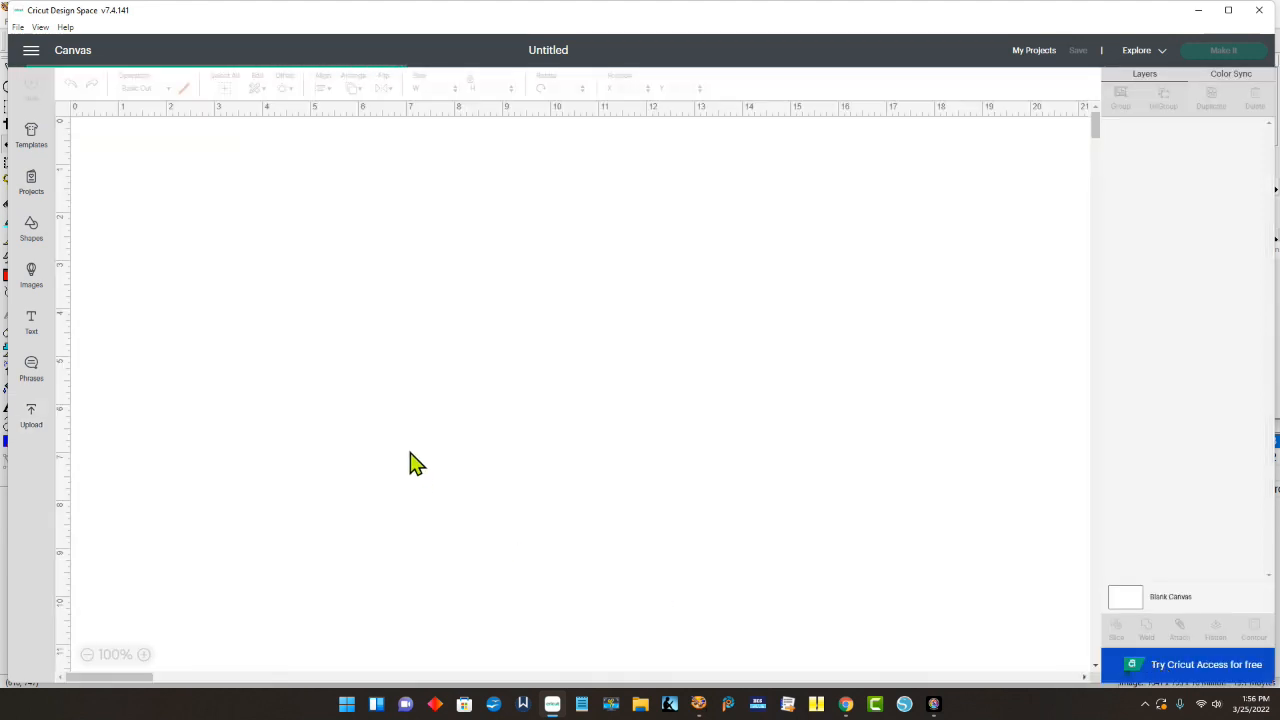
Step: Set the uploaded template's width to 6.697 in and move the template up into view on the canvas
{"action": "left_click_drag", "start_coordinate": [198, 290], "coordinate": [433, 327]}
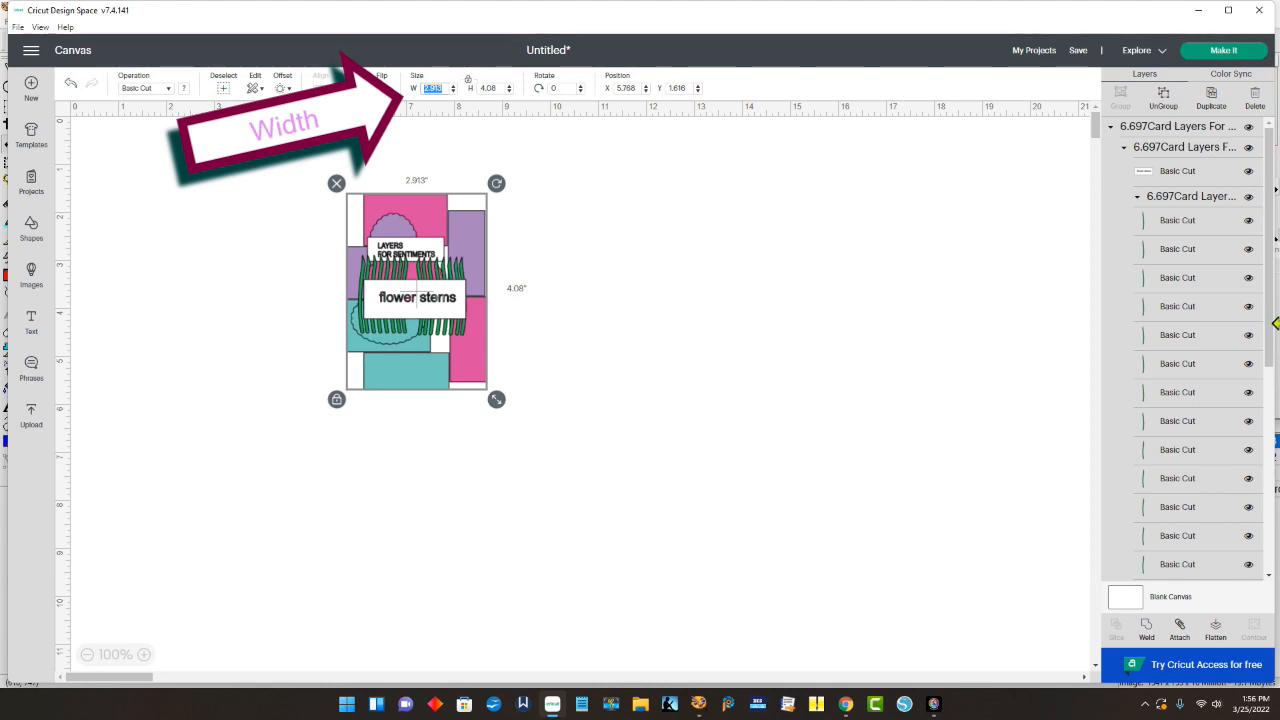
{"action": "type", "text": "6.69"}
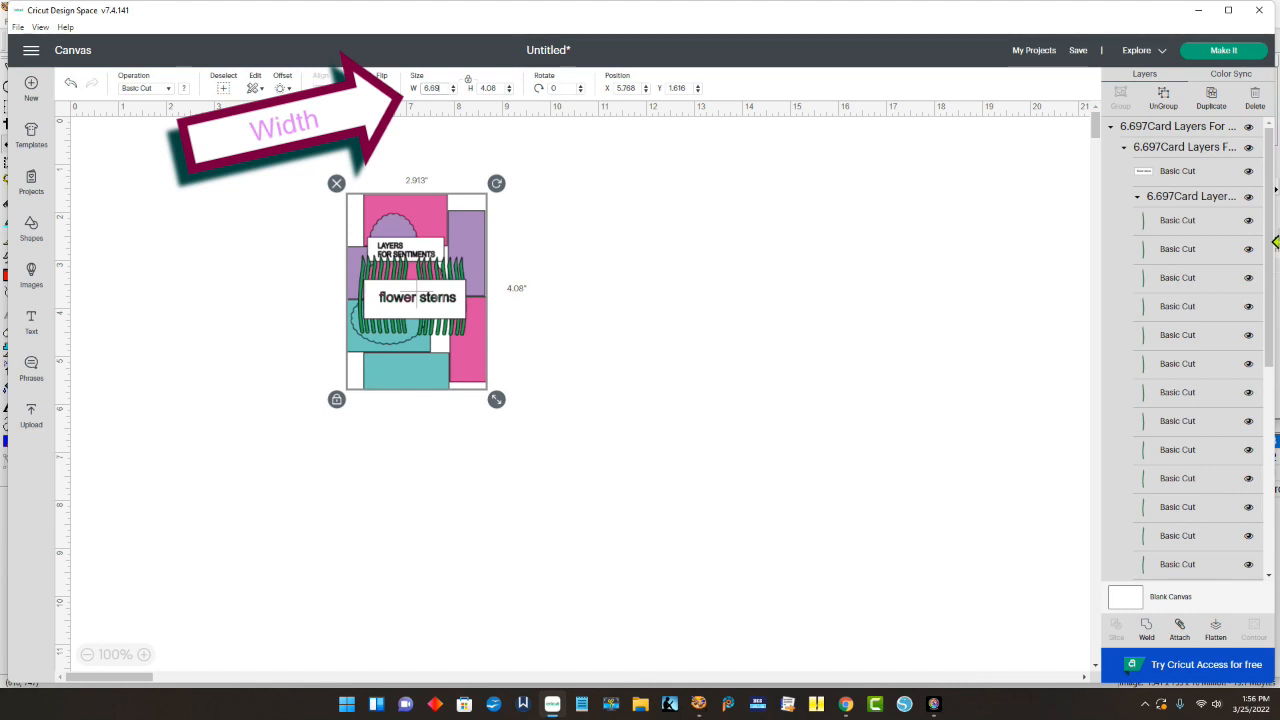
{"action": "type", "text": "7"}
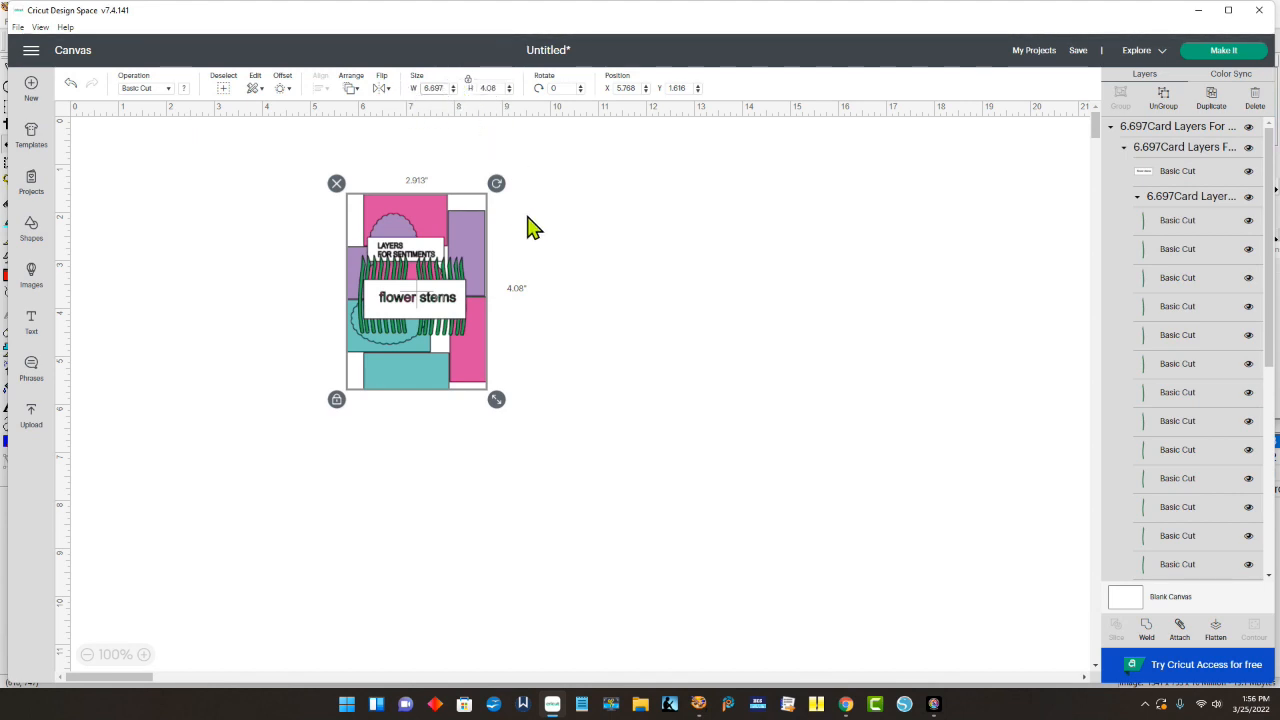
{"action": "key", "text": "Return"}
{"action": "left_click", "coordinate": [776, 376]}
{"action": "left_click_drag", "start_coordinate": [566, 420], "coordinate": [651, 386]}
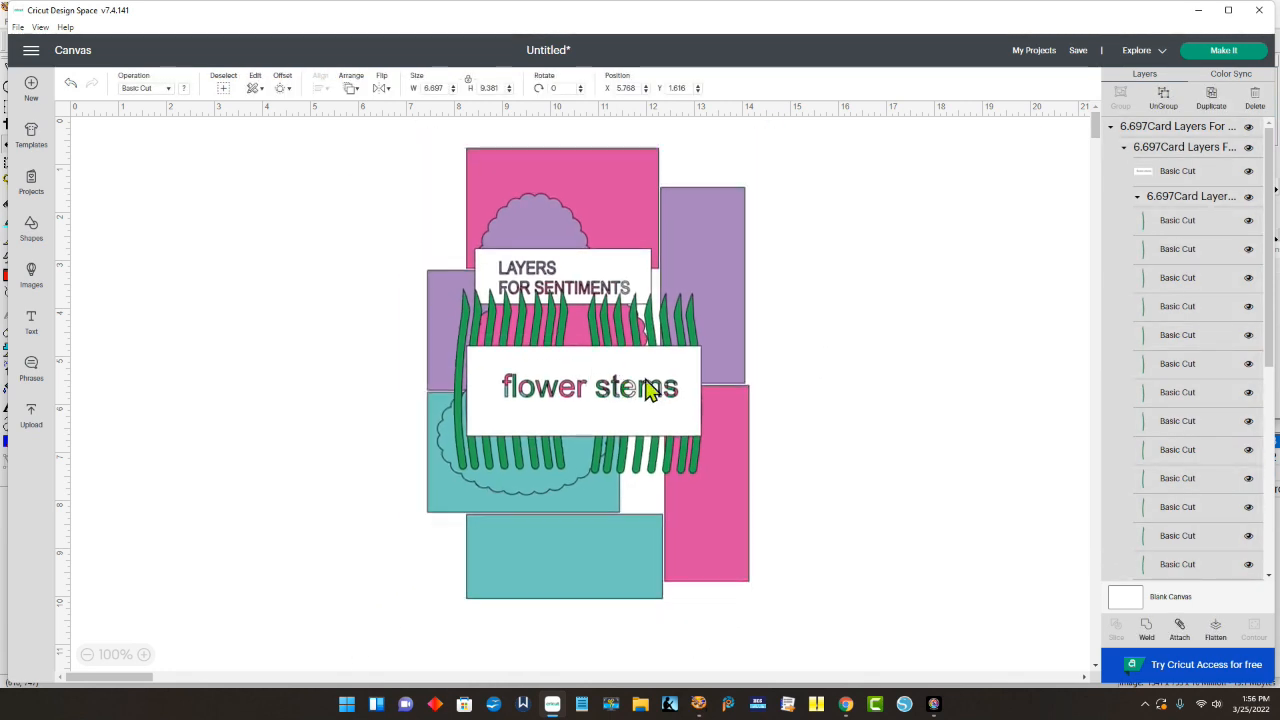
{"action": "left_click", "coordinate": [884, 438]}
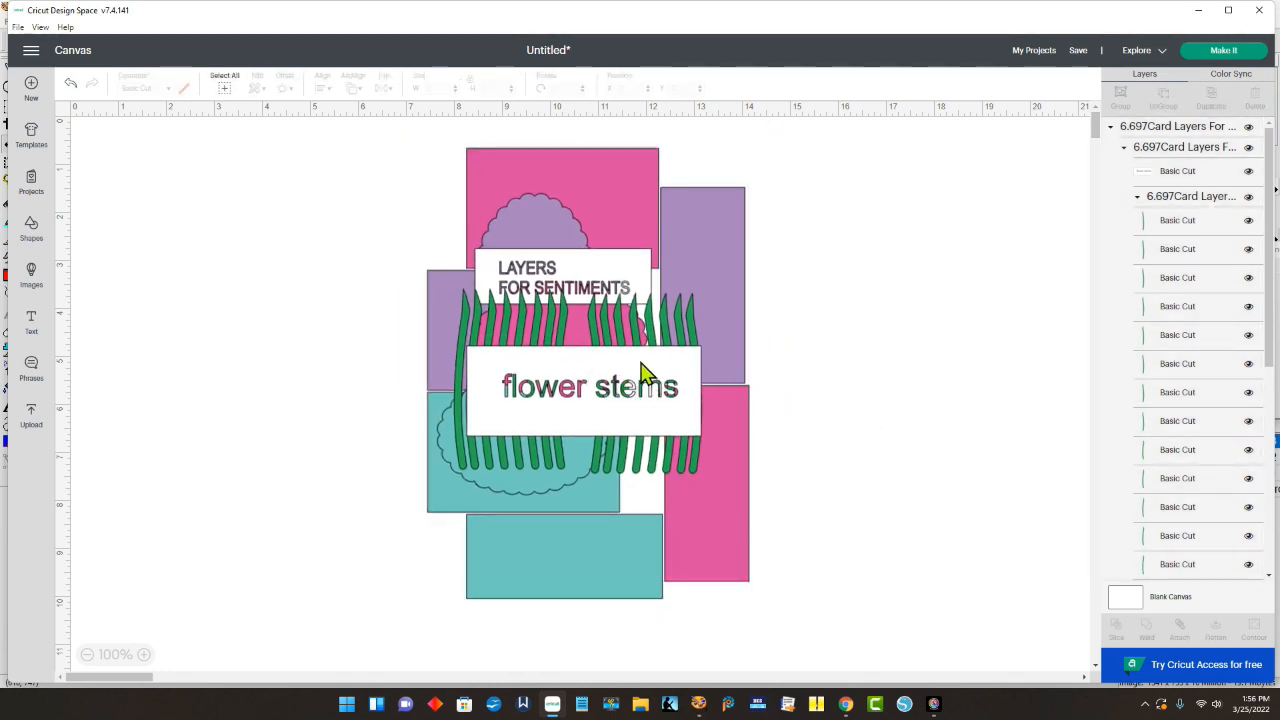
Step: Ungroup the template, and move the flower stems group and the "LAYERS FOR SENTIMENTS" label to opposite sides of the panels
{"action": "right_click", "coordinate": [612, 381]}
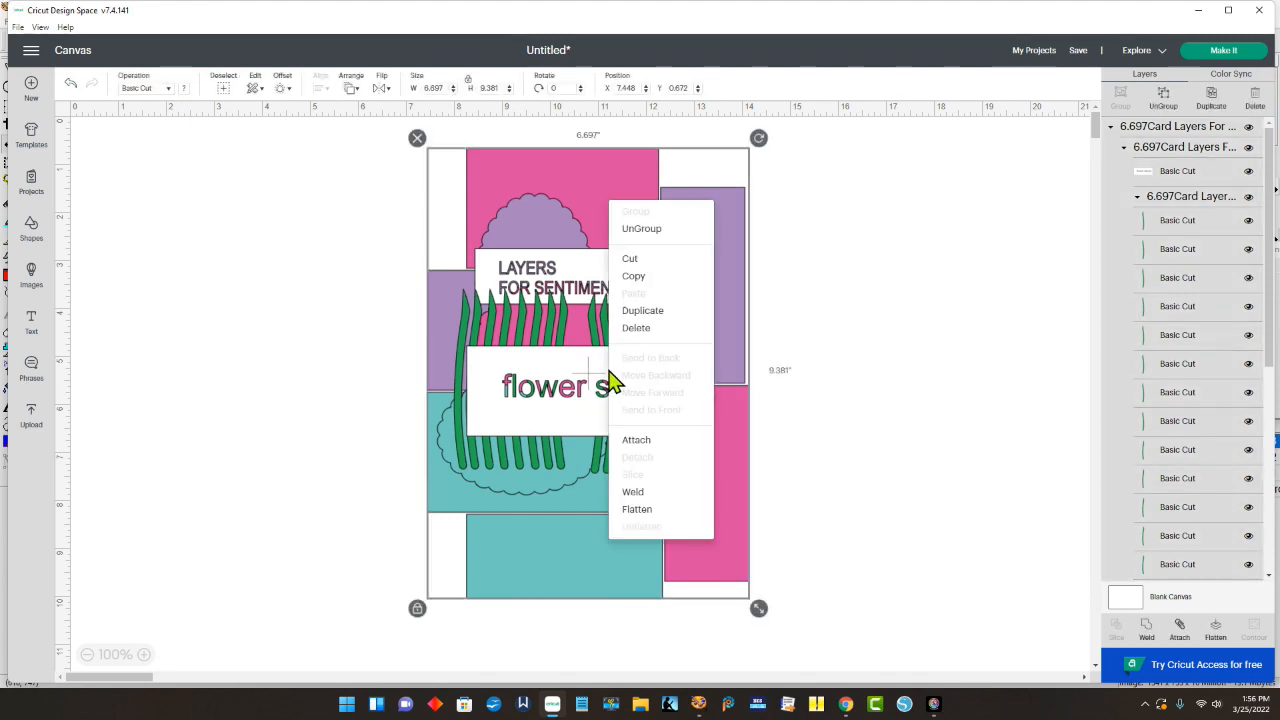
{"action": "left_click", "coordinate": [672, 240]}
{"action": "left_click", "coordinate": [808, 308]}
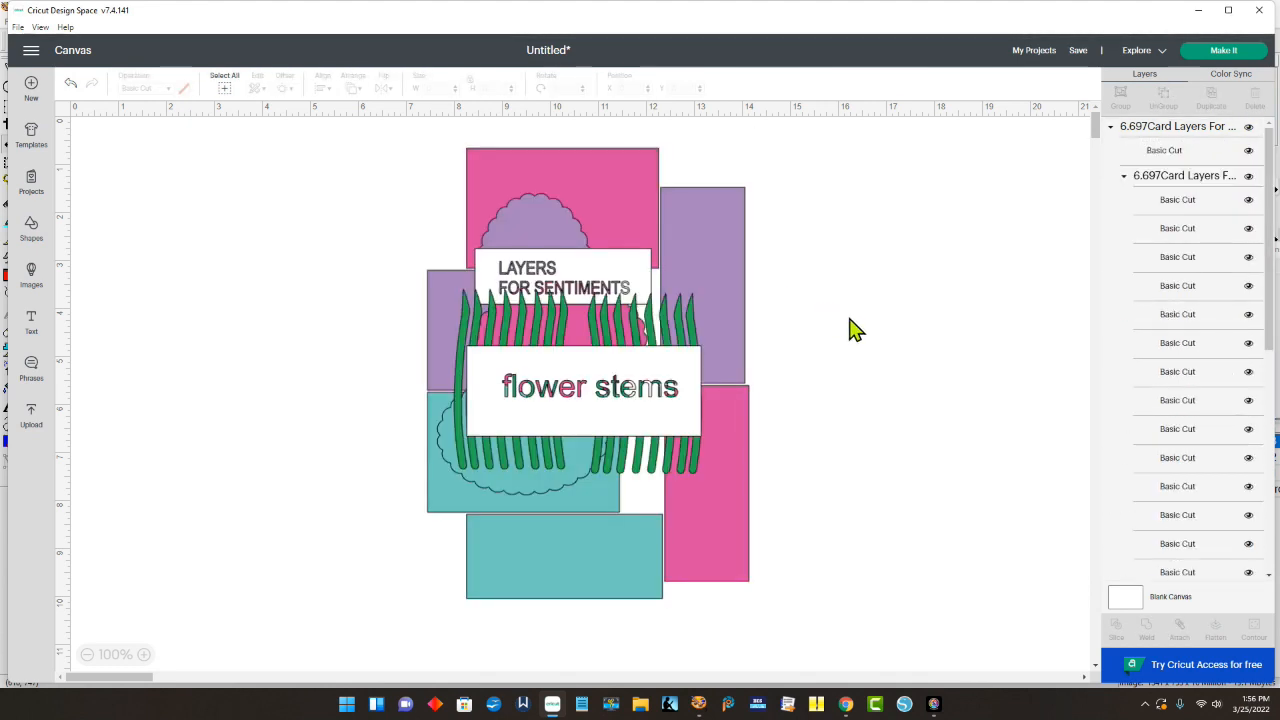
{"action": "left_click_drag", "start_coordinate": [548, 376], "coordinate": [190, 232]}
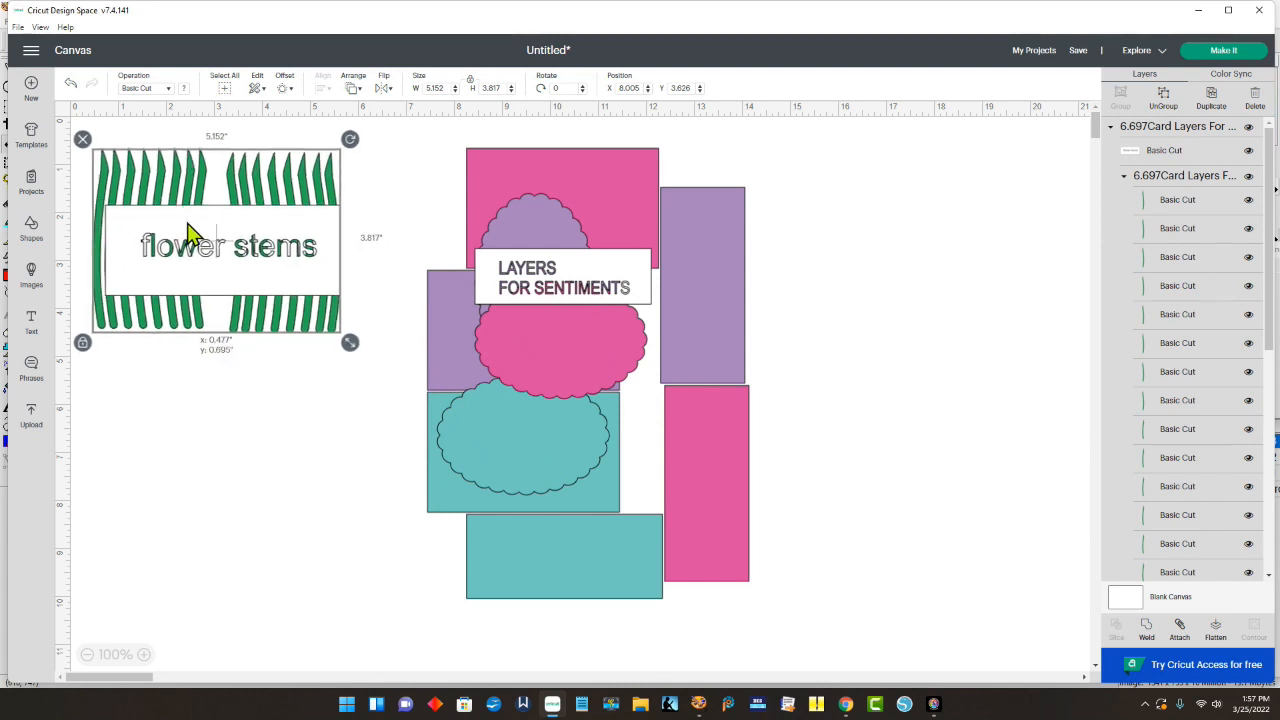
{"action": "left_click_drag", "start_coordinate": [515, 291], "coordinate": [858, 239]}
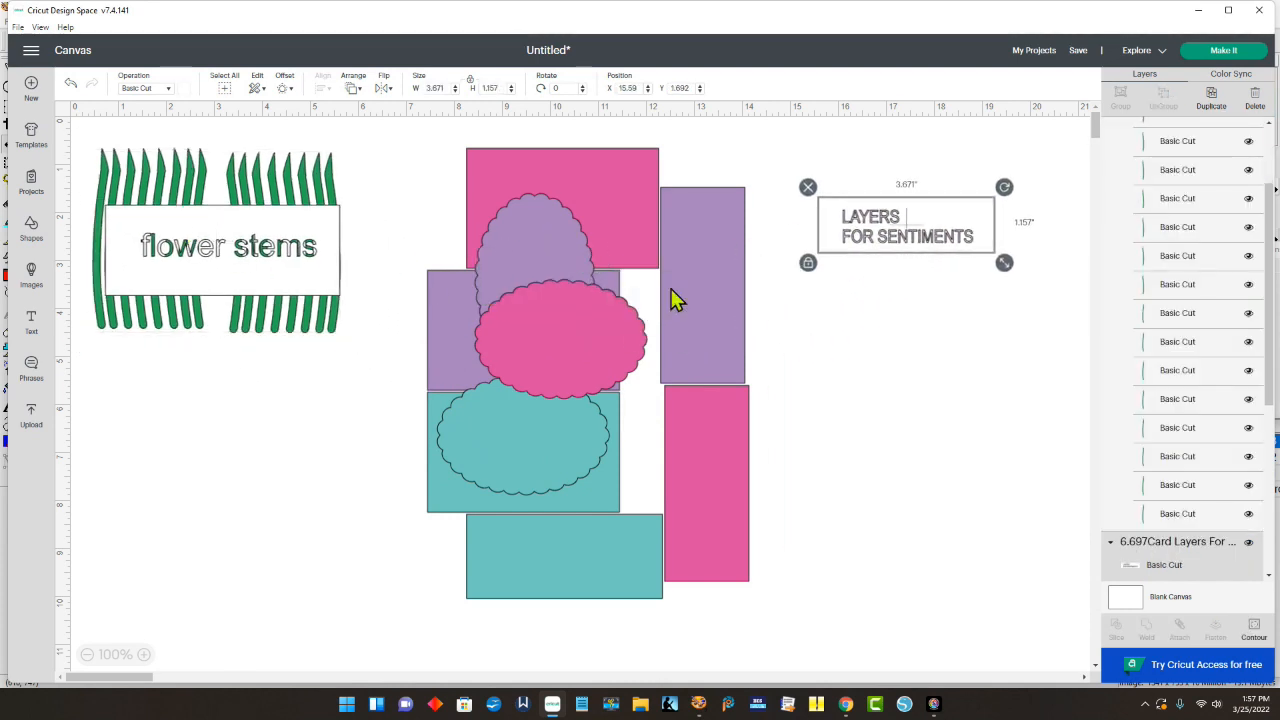
Step: Move the pink, teal and purple scalloped ovals off the rectangles to the empty area below the flower stems
{"action": "left_click", "coordinate": [591, 364]}
{"action": "left_click_drag", "start_coordinate": [591, 364], "coordinate": [282, 466]}
{"action": "left_click_drag", "start_coordinate": [471, 480], "coordinate": [244, 576]}
{"action": "left_click_drag", "start_coordinate": [536, 340], "coordinate": [314, 523]}
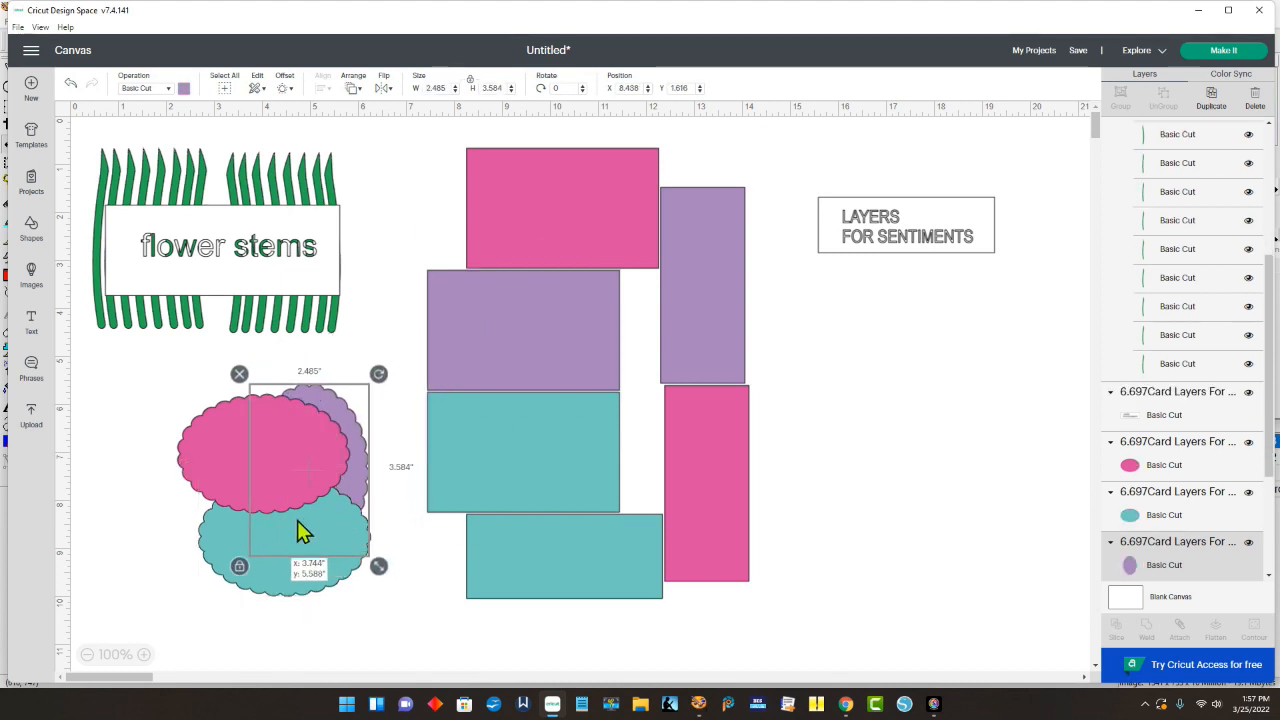
Step: Ungroup the six rectangular panels and spread them apart on the canvas
{"action": "mouse_move", "coordinate": [520, 368]}
{"action": "left_mouse_down"}
{"action": "mouse_move", "coordinate": [491, 517]}
{"action": "mouse_move", "coordinate": [532, 359]}
{"action": "left_mouse_up"}
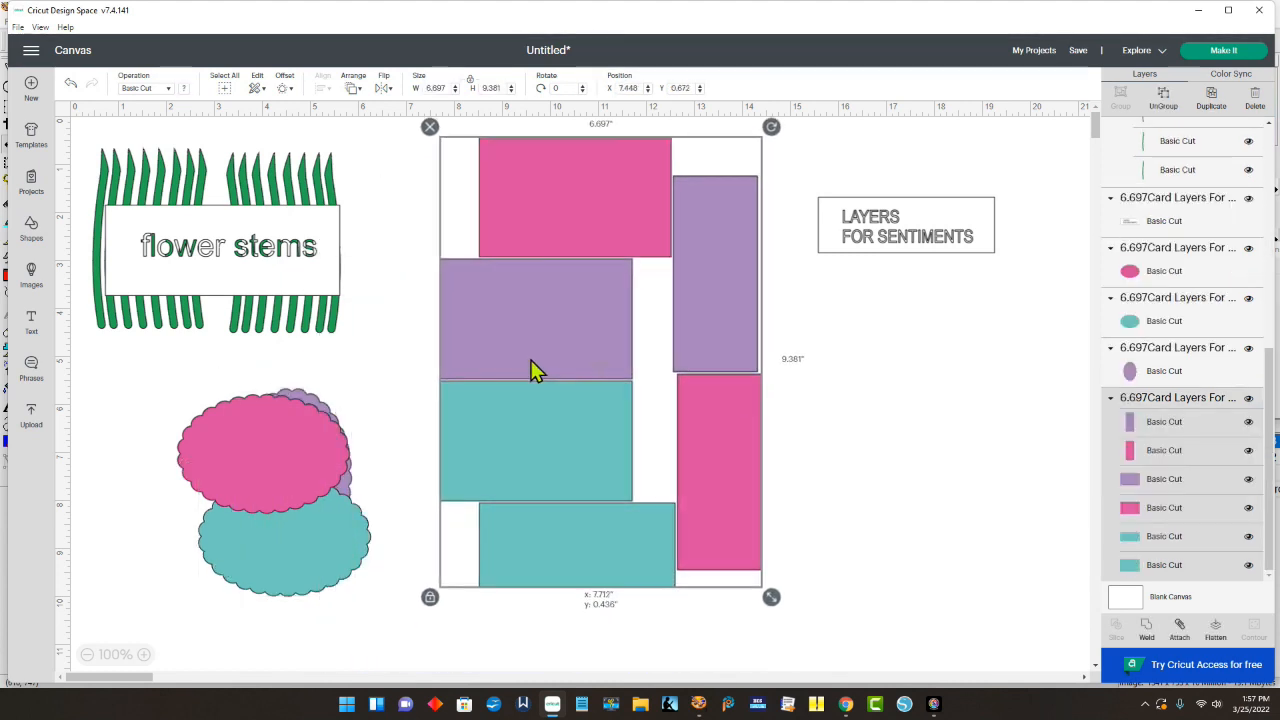
{"action": "right_click", "coordinate": [540, 372]}
{"action": "left_click", "coordinate": [572, 225]}
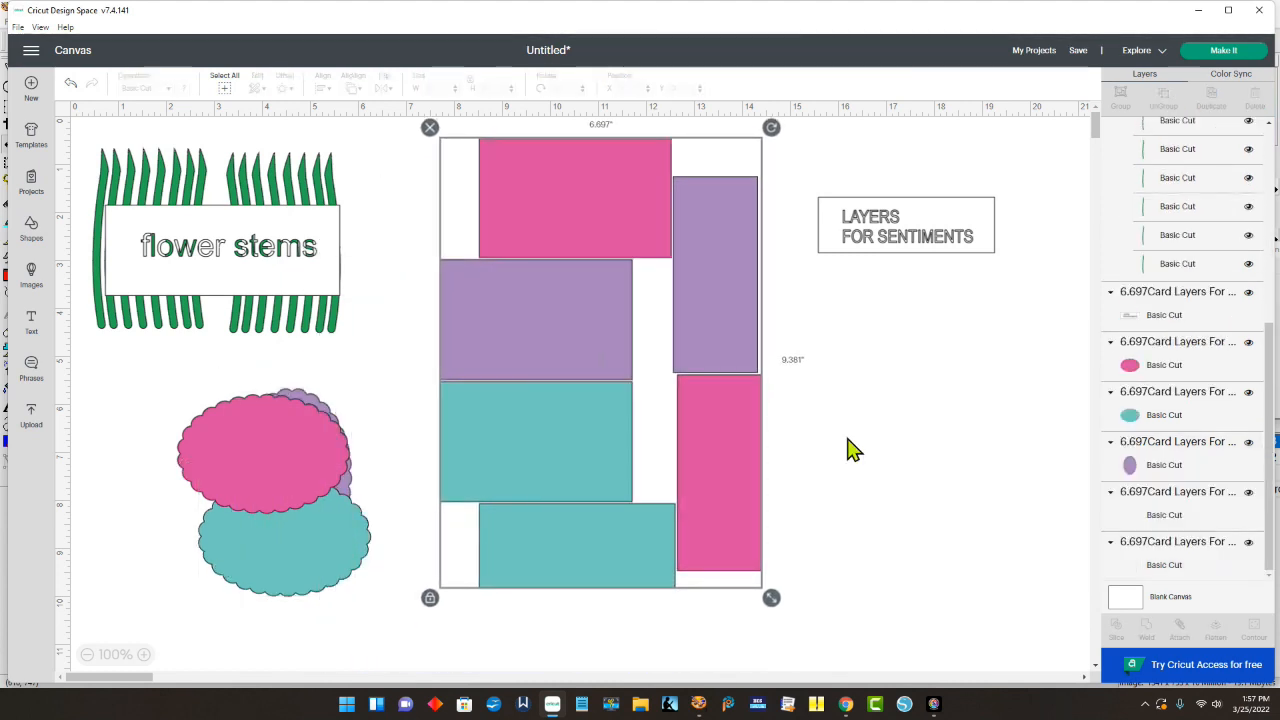
{"action": "left_click", "coordinate": [846, 449]}
{"action": "left_click_drag", "start_coordinate": [586, 357], "coordinate": [509, 385]}
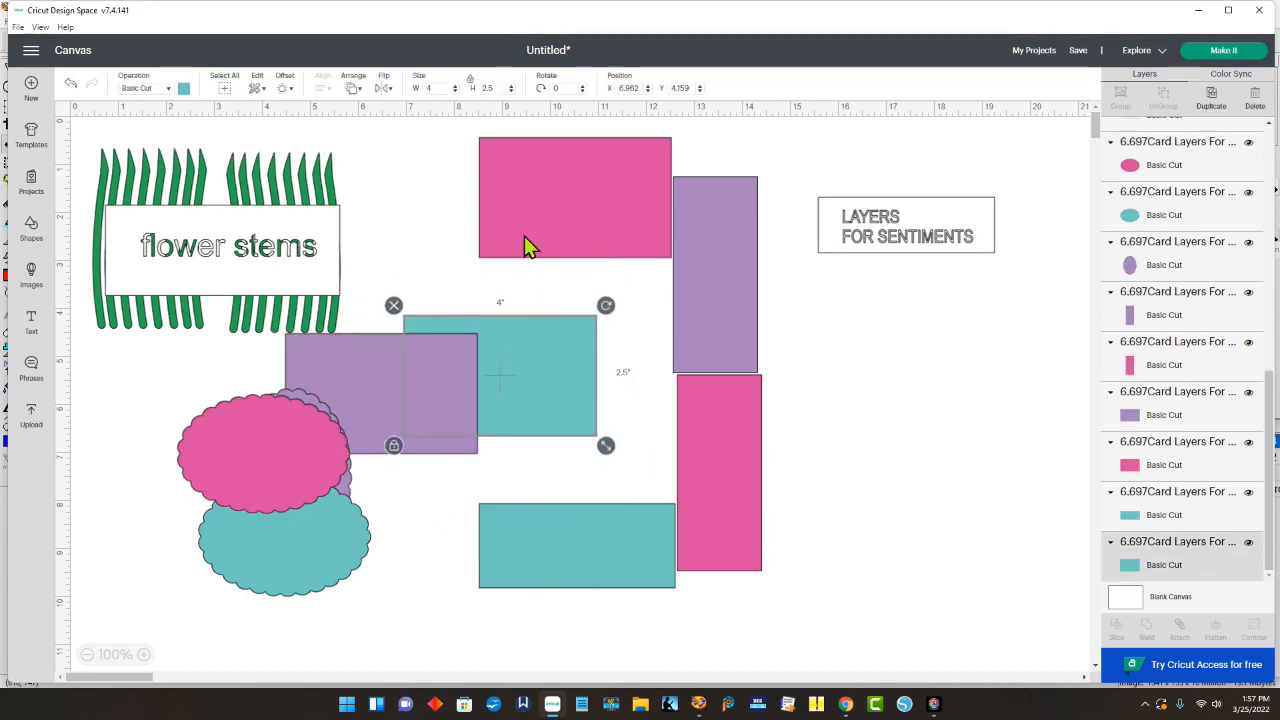
{"action": "left_click_drag", "start_coordinate": [526, 246], "coordinate": [489, 246]}
{"action": "left_click_drag", "start_coordinate": [690, 330], "coordinate": [689, 307]}
{"action": "left_click_drag", "start_coordinate": [734, 462], "coordinate": [756, 466]}
{"action": "left_click_drag", "start_coordinate": [614, 528], "coordinate": [618, 538]}
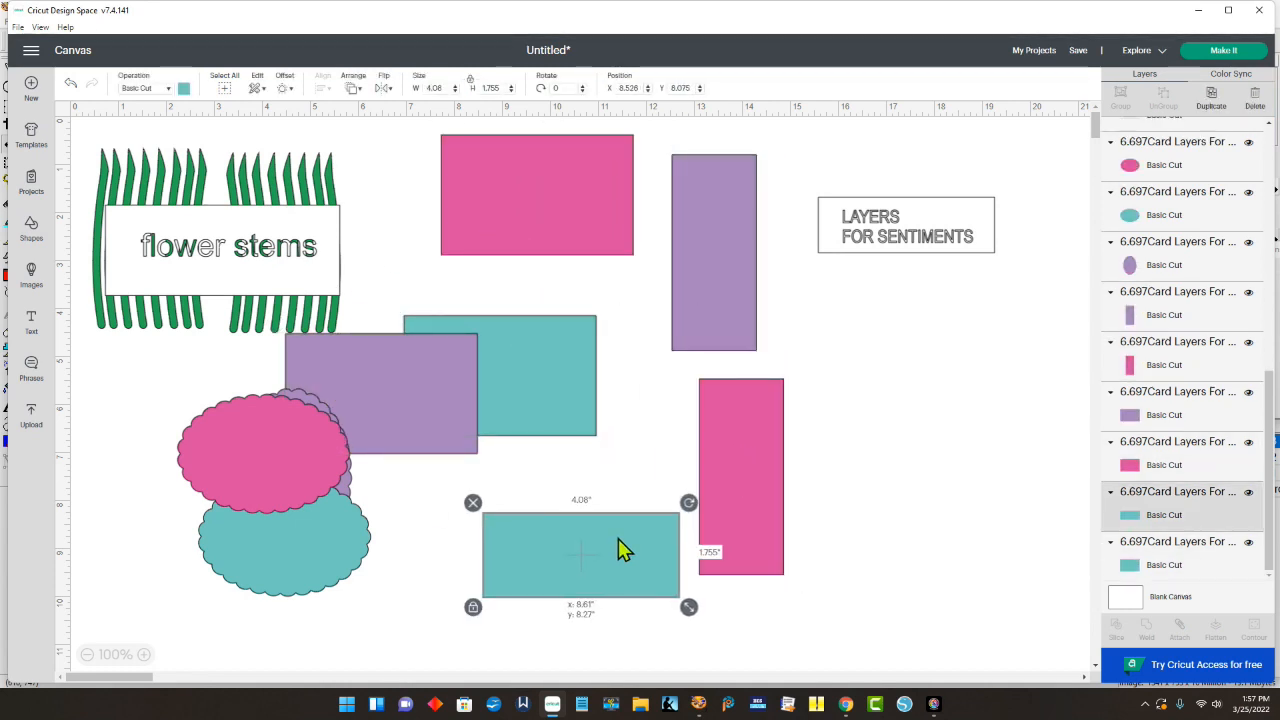
Step: Delete the "LAYERS FOR SENTIMENTS" label
{"action": "left_click", "coordinate": [894, 377]}
{"action": "left_click", "coordinate": [897, 255]}
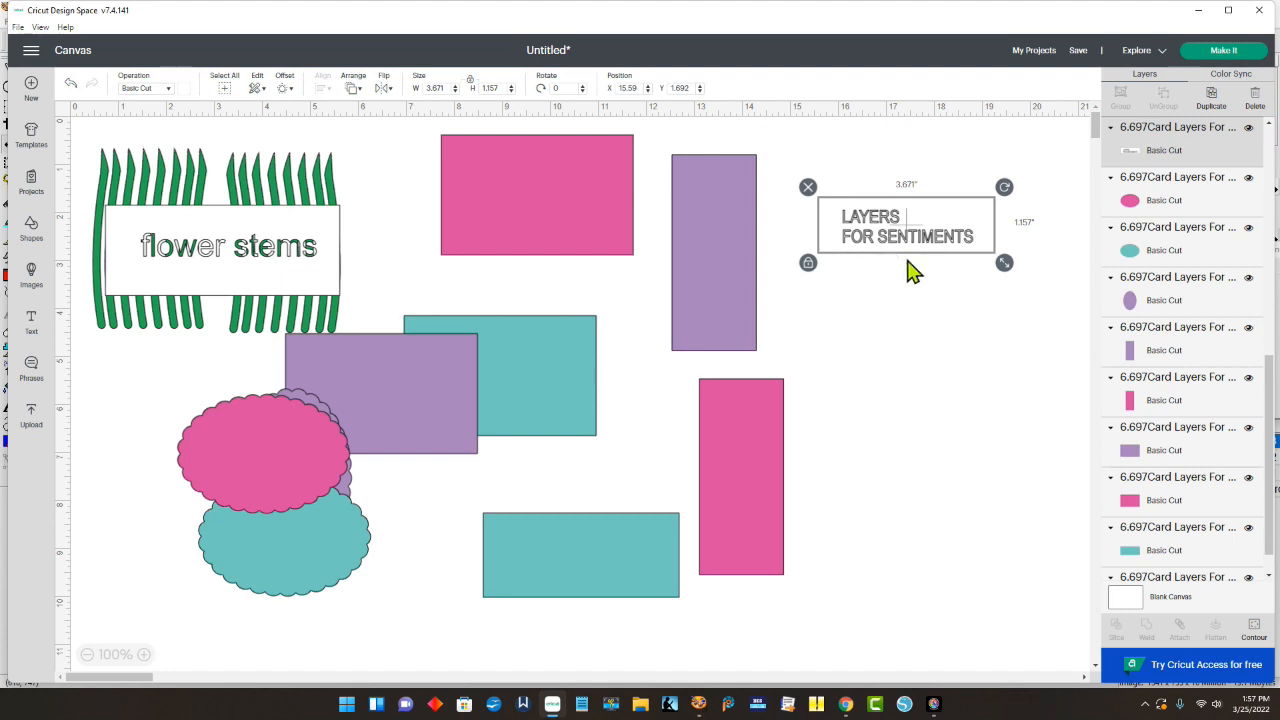
{"action": "key", "text": "Delete"}
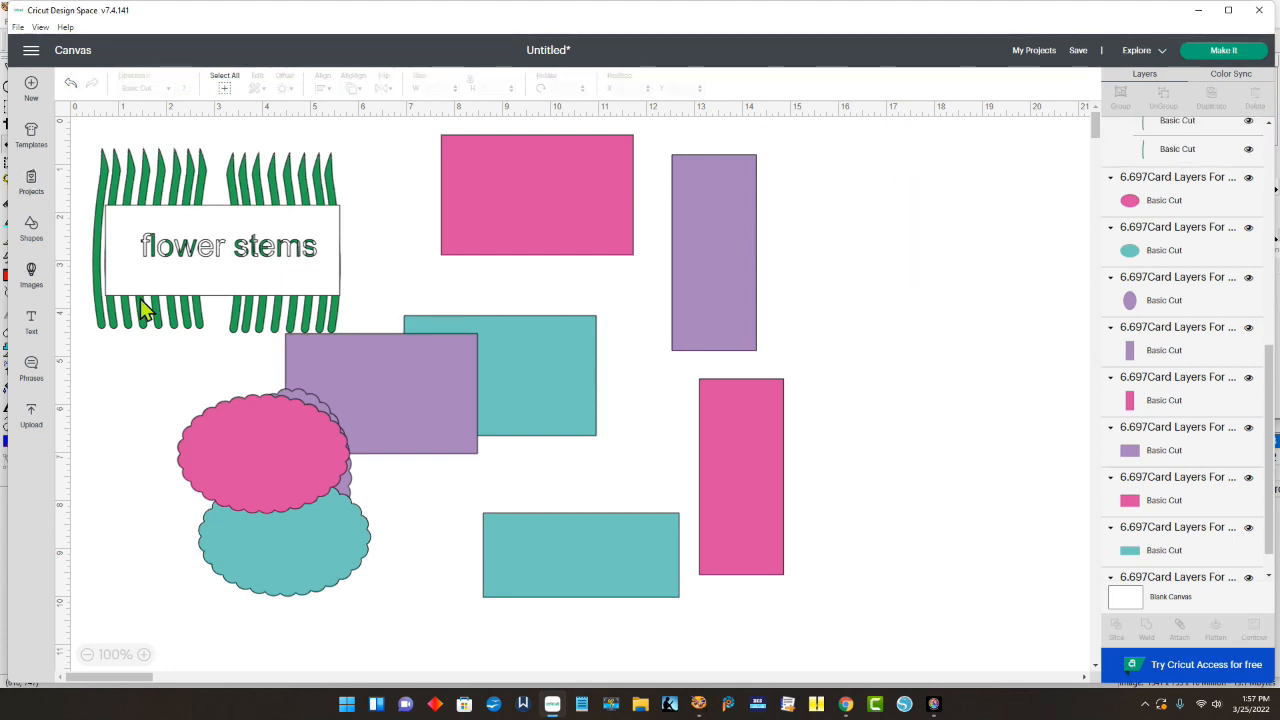
Step: Ungroup the flower stems set and delete the "flower stems" label
{"action": "left_click", "coordinate": [250, 285]}
{"action": "right_click", "coordinate": [250, 280]}
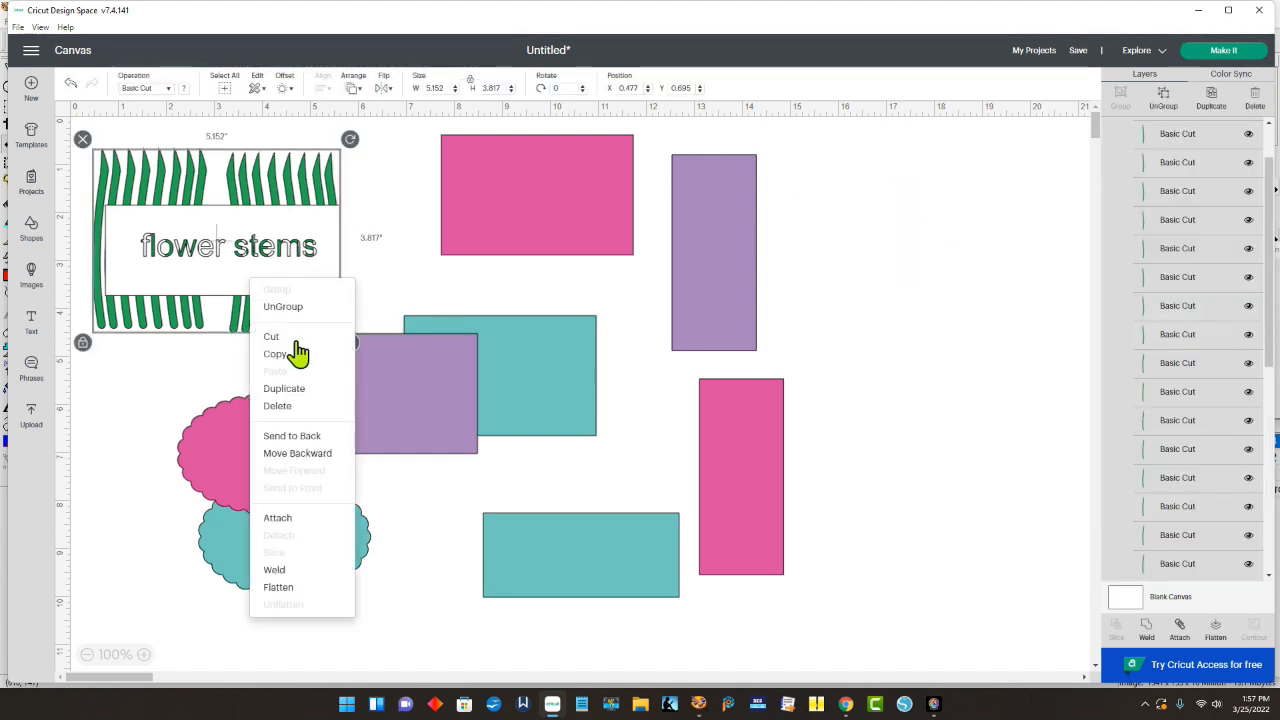
{"action": "left_click", "coordinate": [293, 310]}
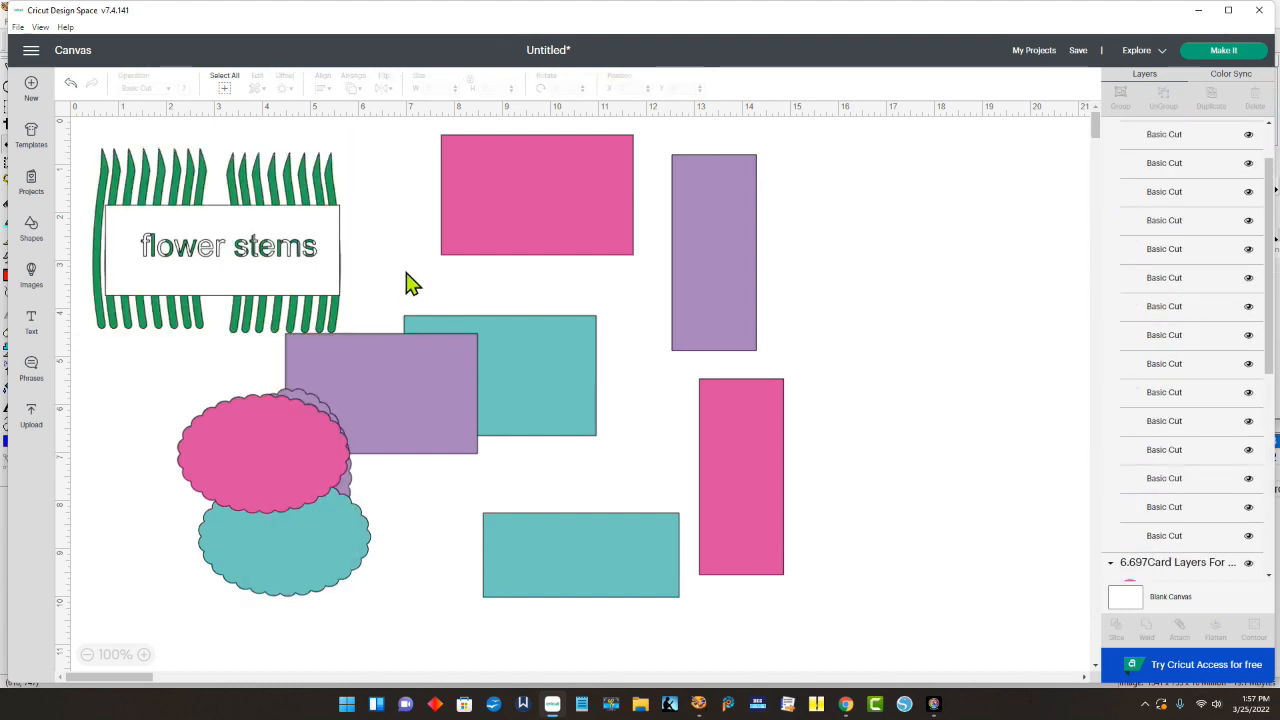
{"action": "left_click_drag", "start_coordinate": [310, 285], "coordinate": [1000, 291]}
{"action": "key", "text": "Delete"}
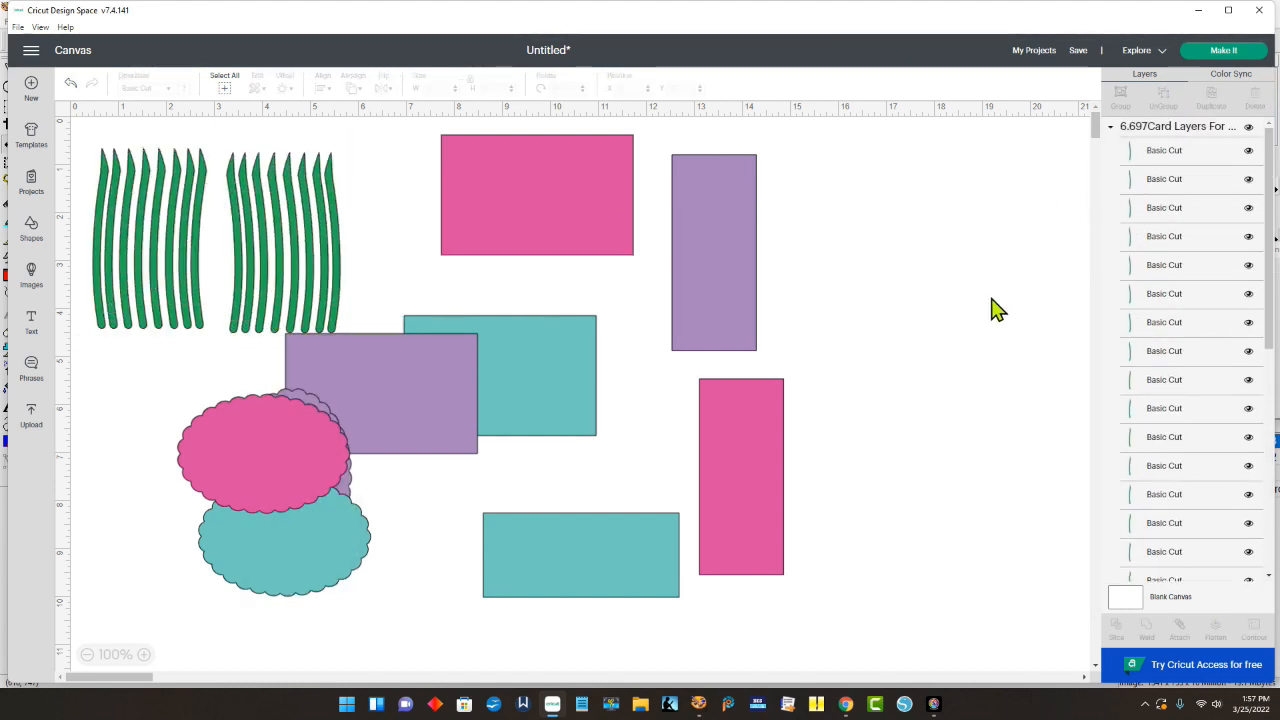
Step: Preview the cutting mats and space the rectangle and scalloped oval apart in one column on the teal mat
{"action": "left_click", "coordinate": [1227, 57]}
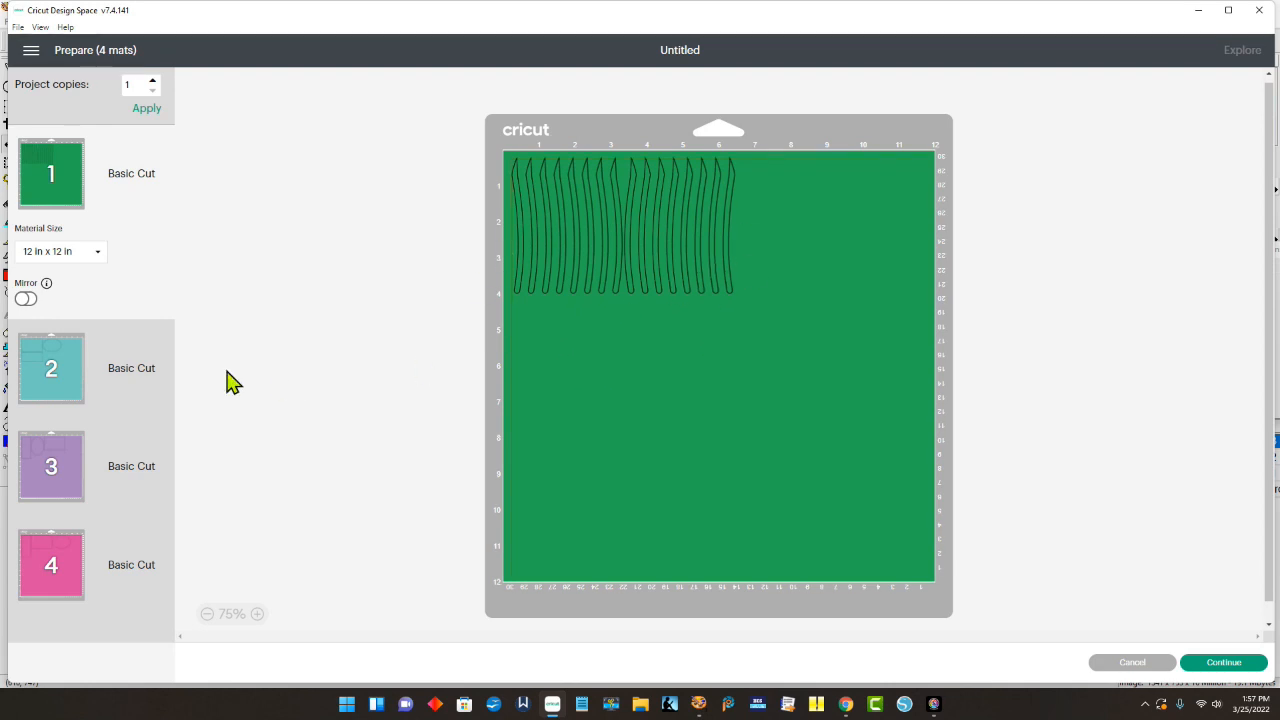
{"action": "left_click", "coordinate": [51, 368]}
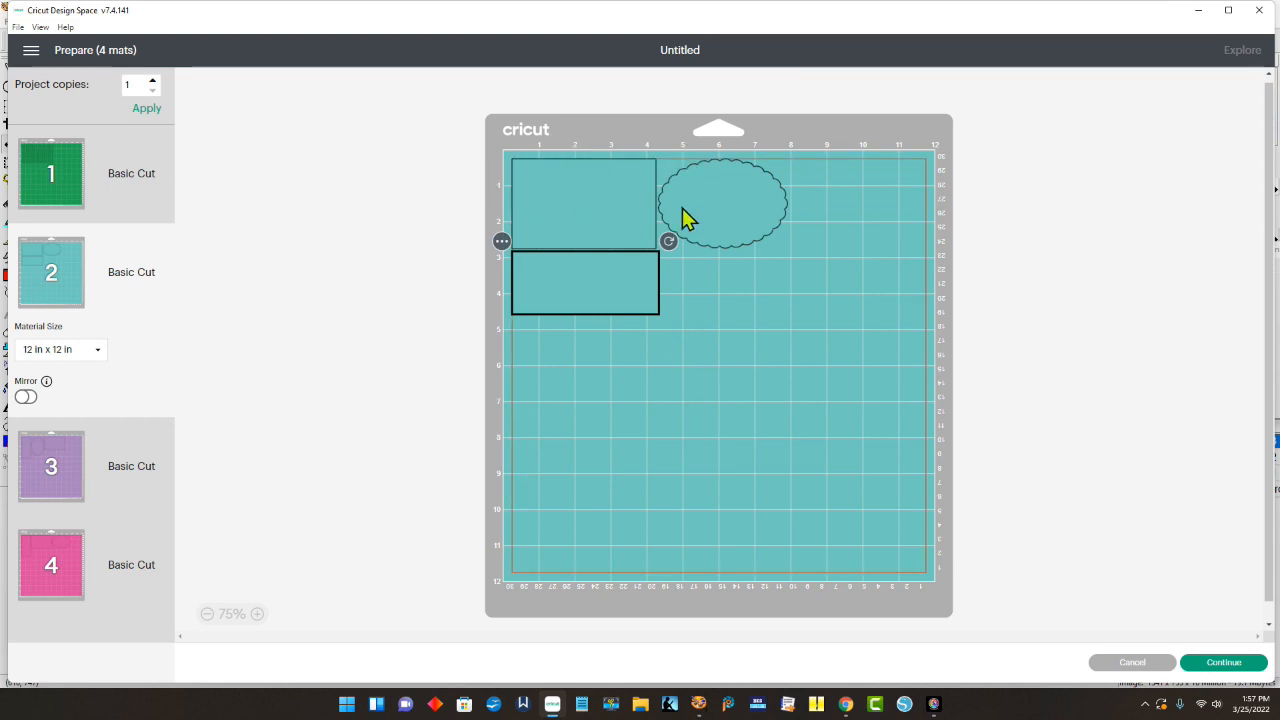
{"action": "left_click_drag", "start_coordinate": [730, 222], "coordinate": [580, 397]}
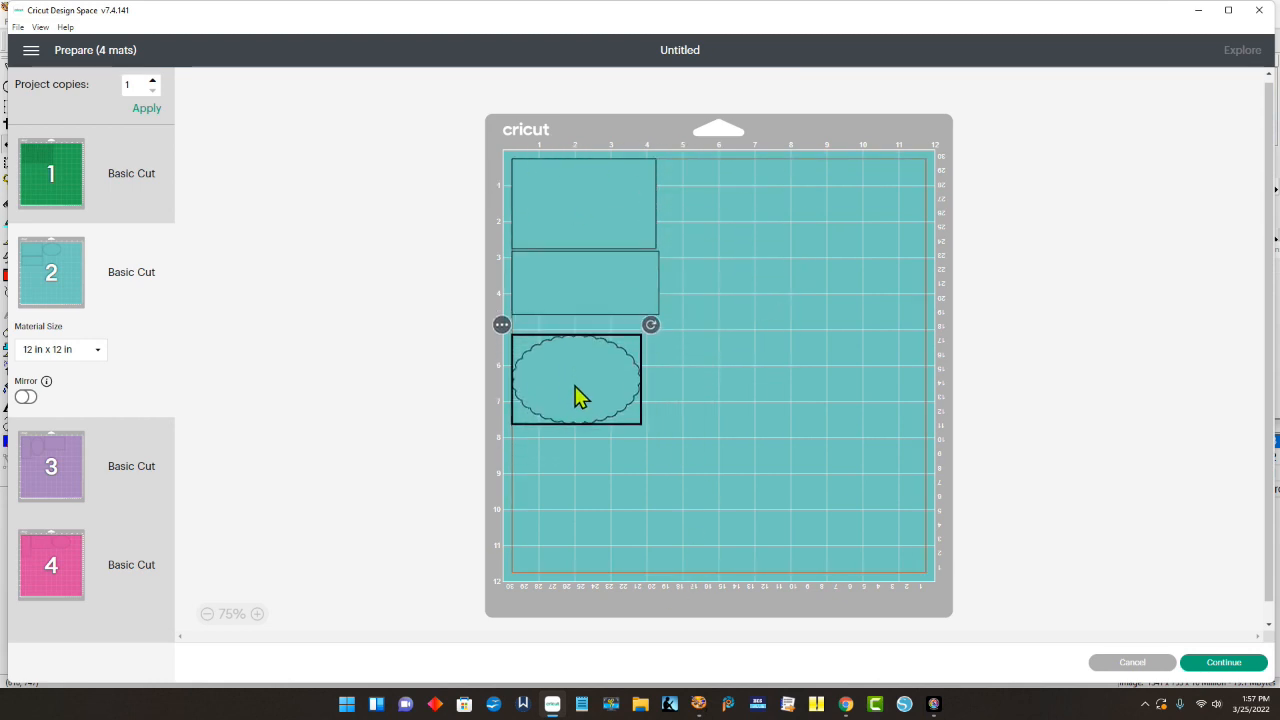
{"action": "left_click_drag", "start_coordinate": [589, 309], "coordinate": [589, 314]}
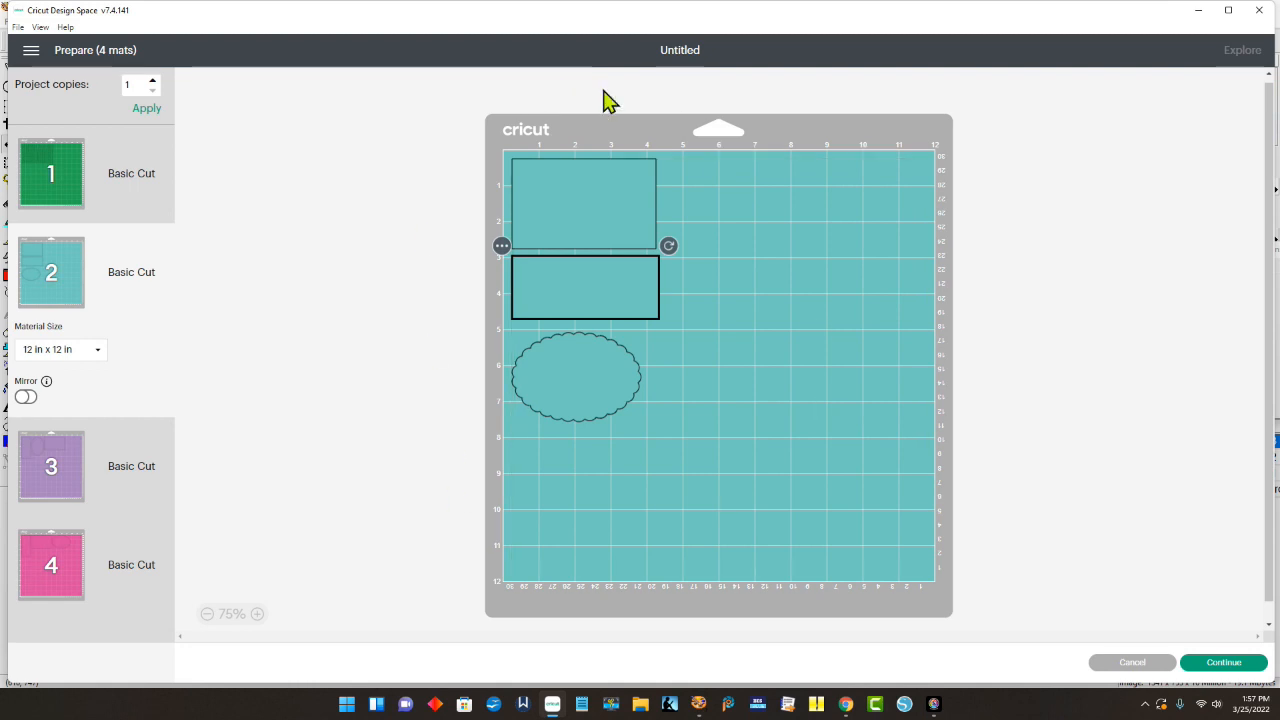
Step: Check the shape layout on the purple and pink mats and return to the canvas
{"action": "left_click", "coordinate": [52, 470]}
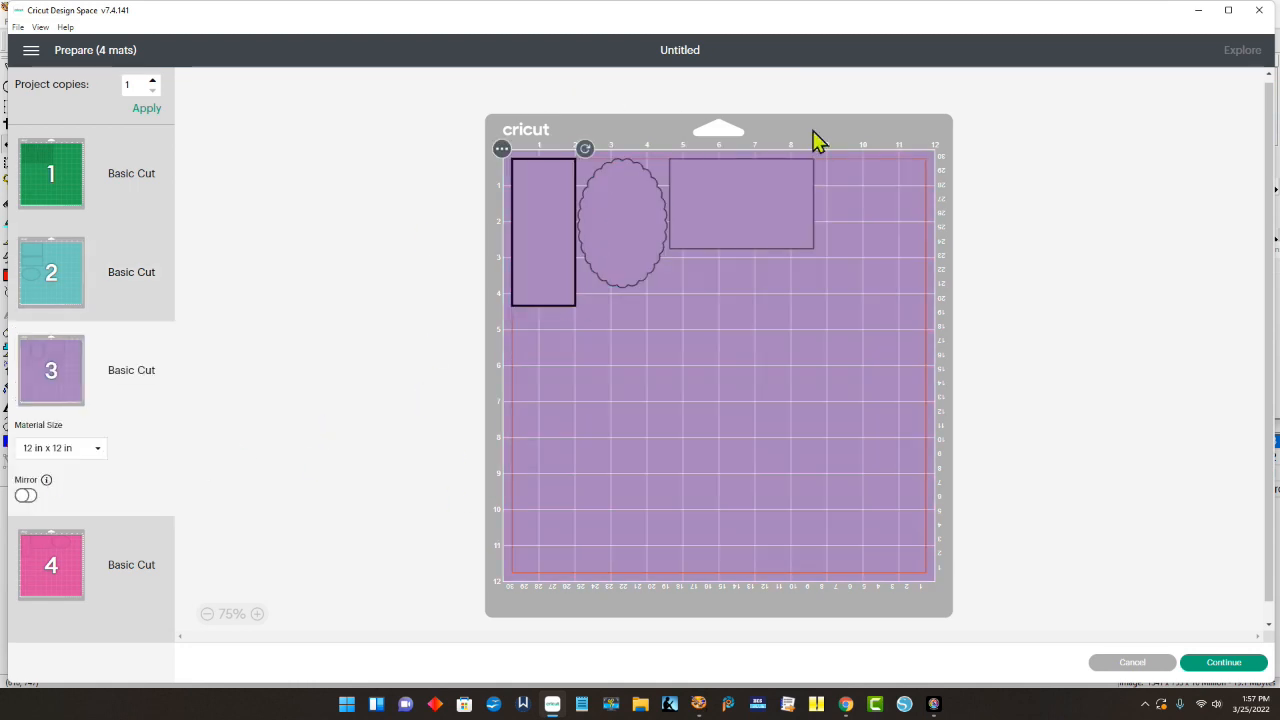
{"action": "left_click", "coordinate": [50, 565]}
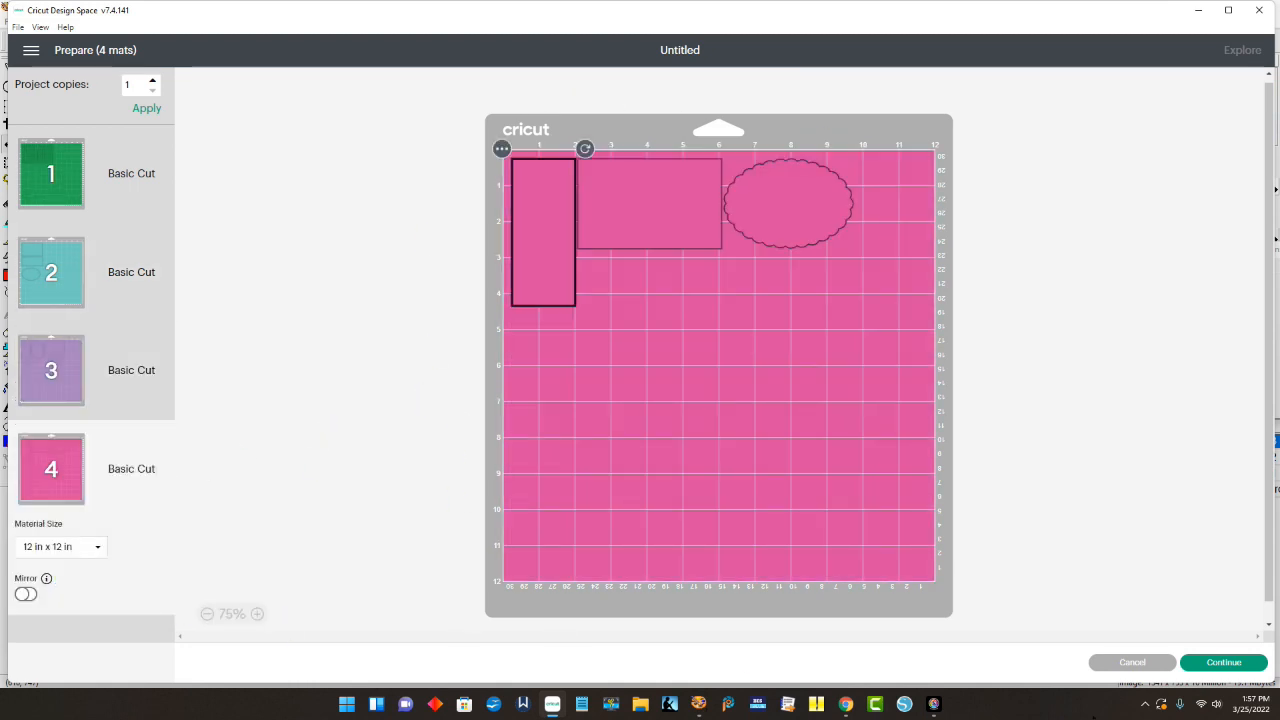
{"action": "left_click", "coordinate": [1133, 663]}
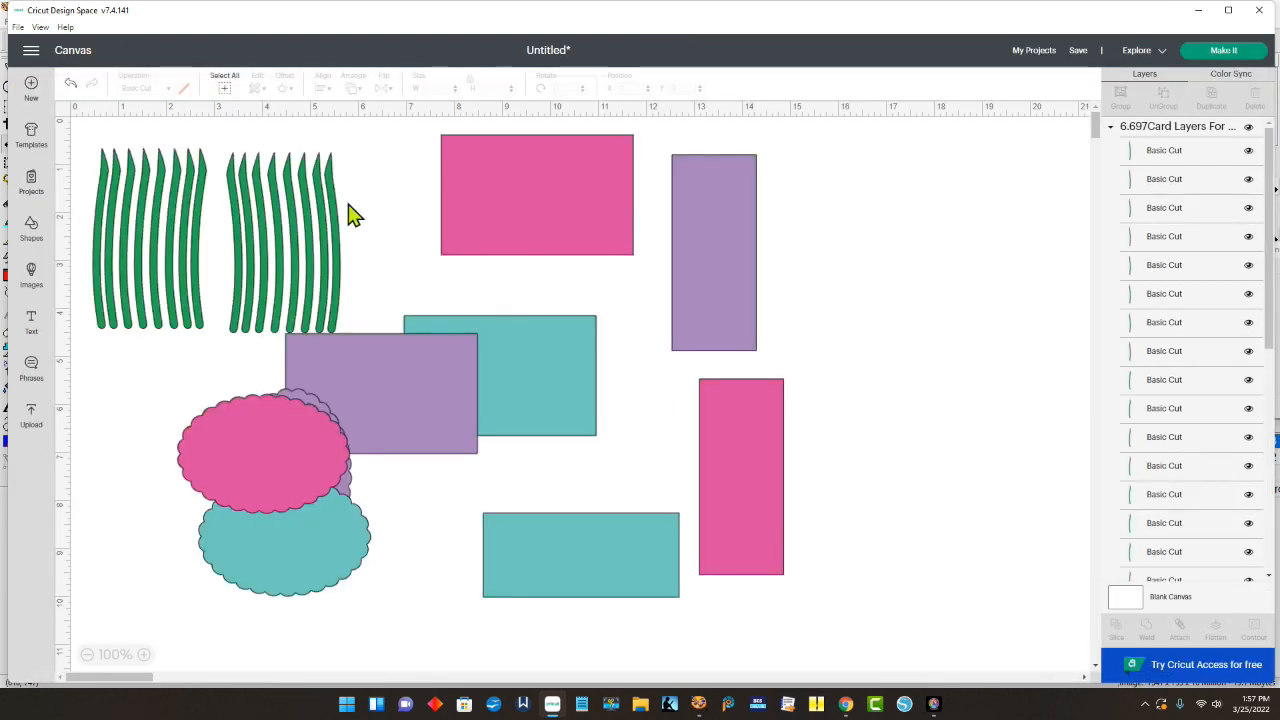
Step: Start a new blank project and add the uploaded sentiments image to the canvas
{"action": "left_click", "coordinate": [30, 93]}
{"action": "left_click", "coordinate": [652, 76]}
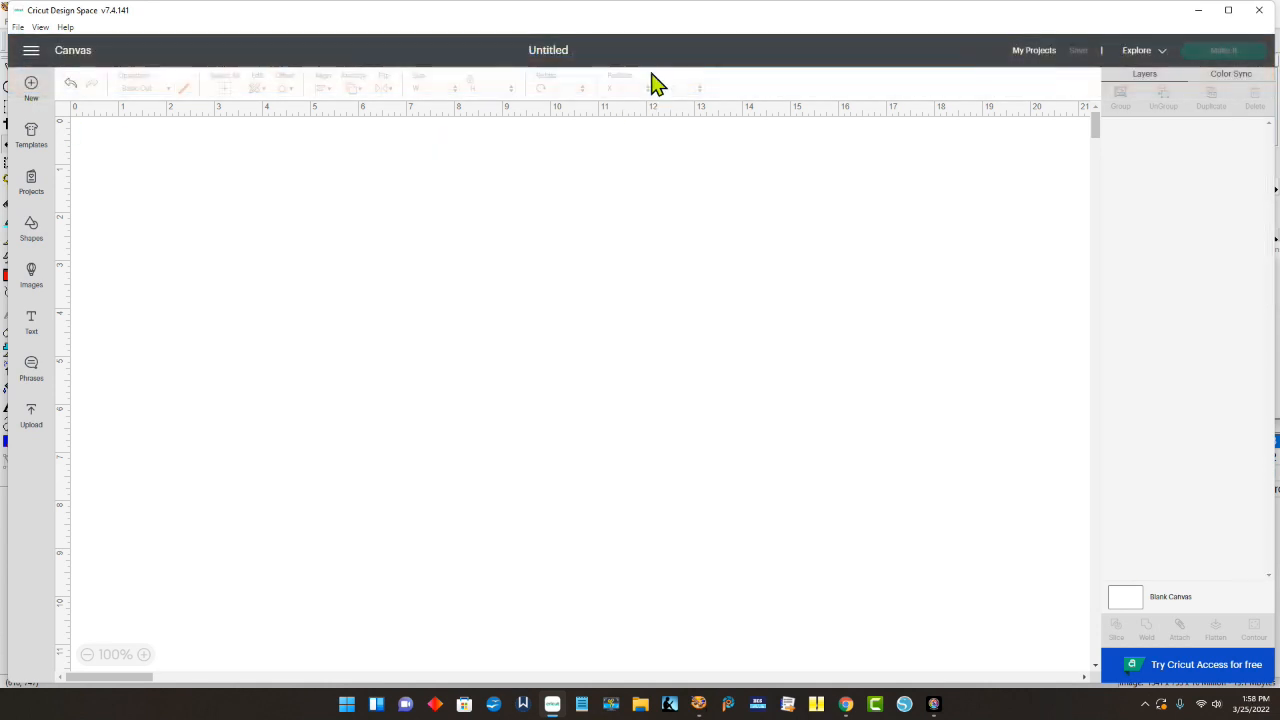
{"action": "left_click", "coordinate": [31, 418]}
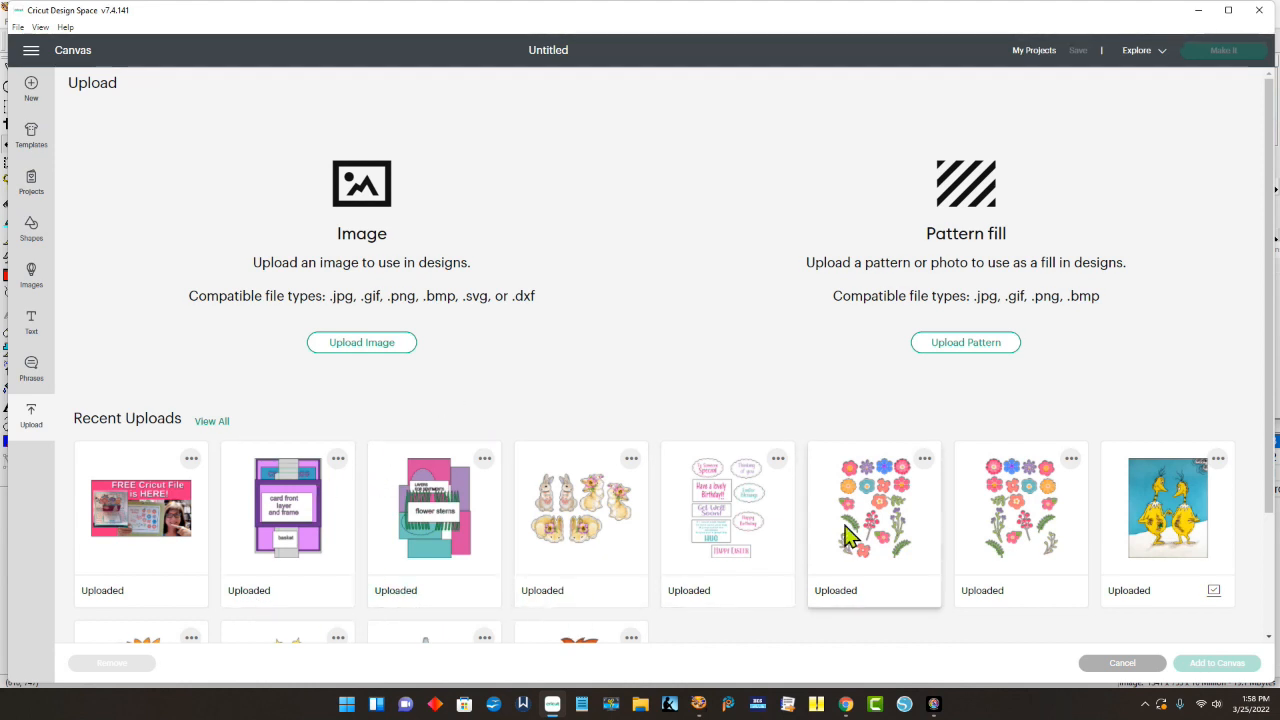
{"action": "left_click", "coordinate": [751, 602]}
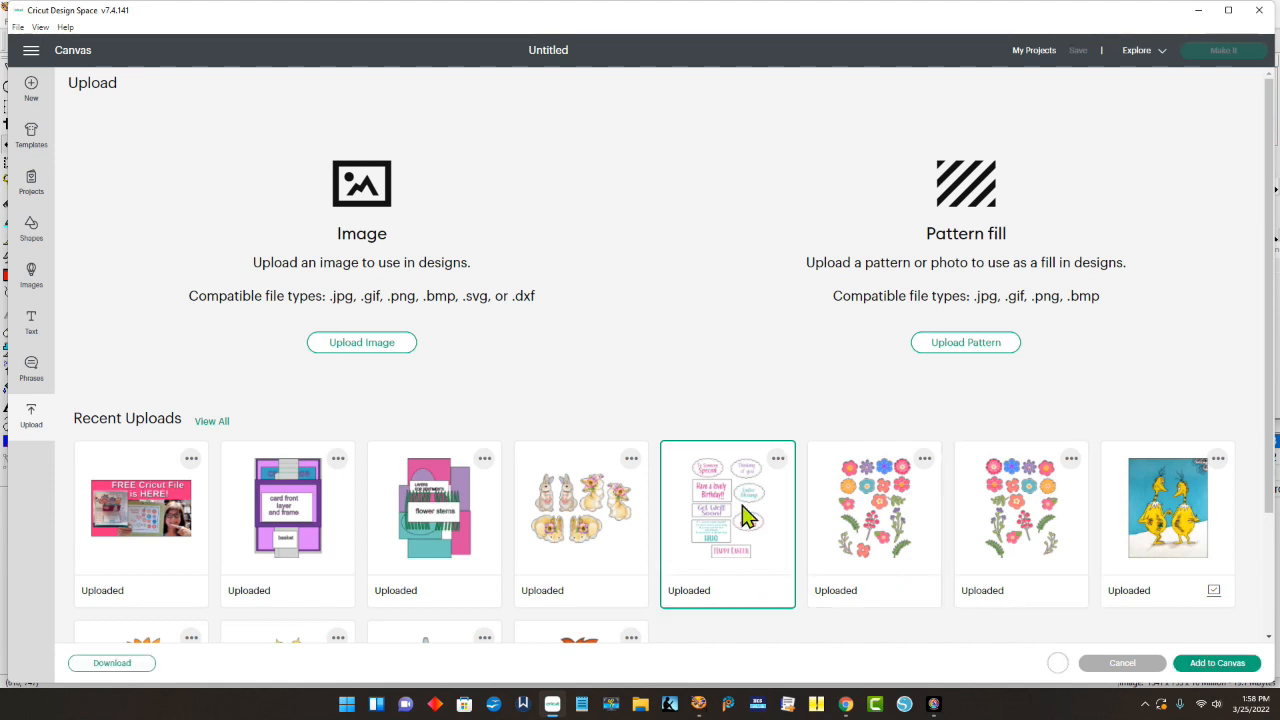
{"action": "left_click", "coordinate": [1217, 663]}
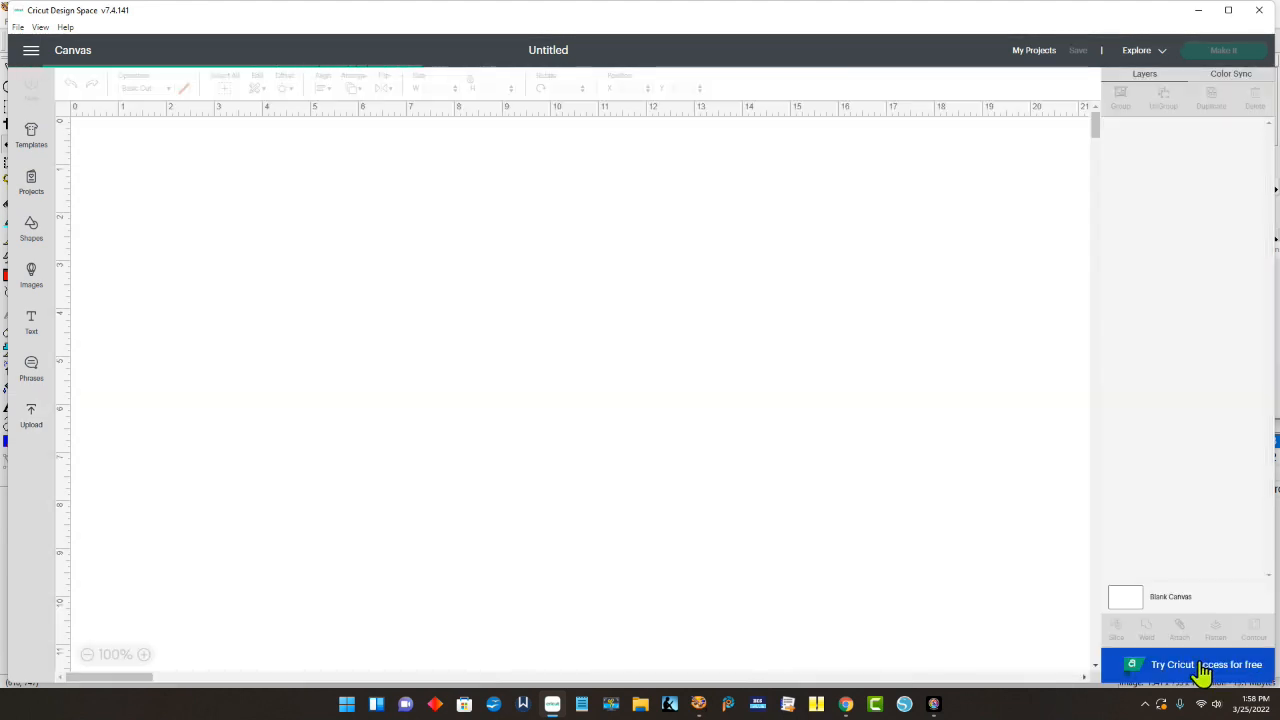
Step: Set the sentiments image's width to 6.531 in and move it about 5 in to the right
{"action": "scroll", "coordinate": [848, 429], "scroll_direction": "down", "scroll_amount": 3}
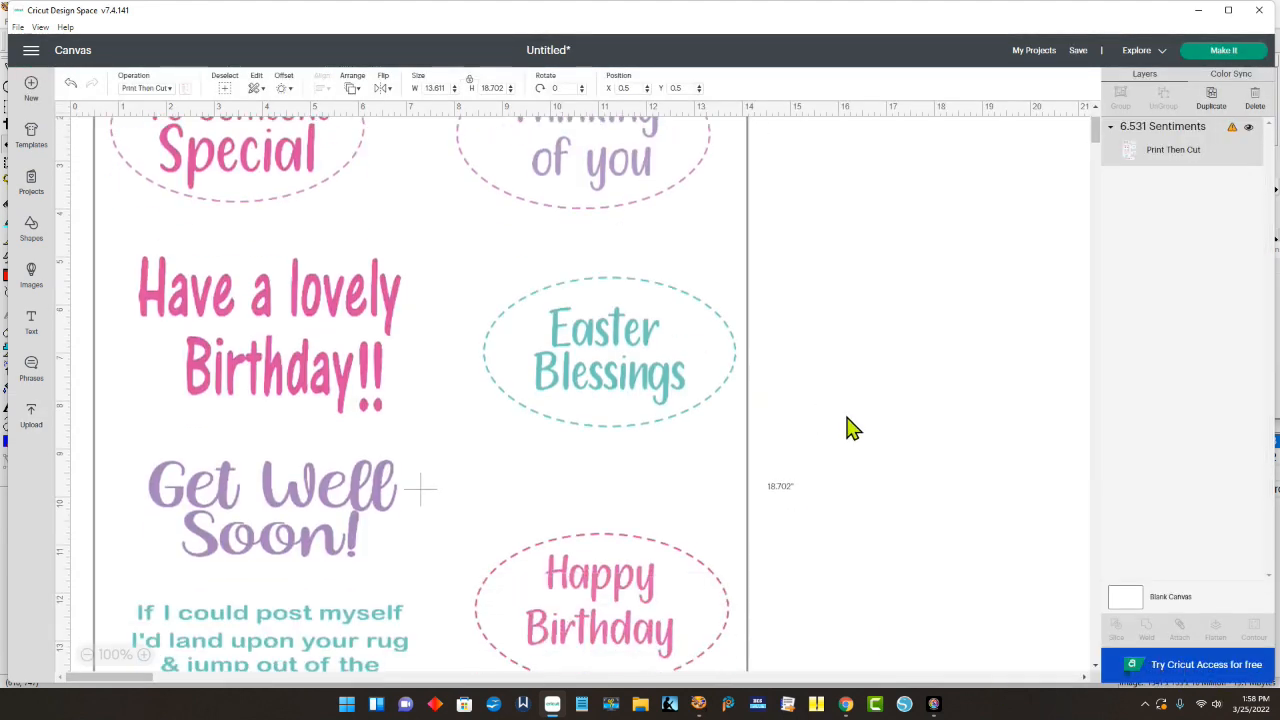
{"action": "scroll", "coordinate": [790, 330], "scroll_direction": "up", "scroll_amount": 3}
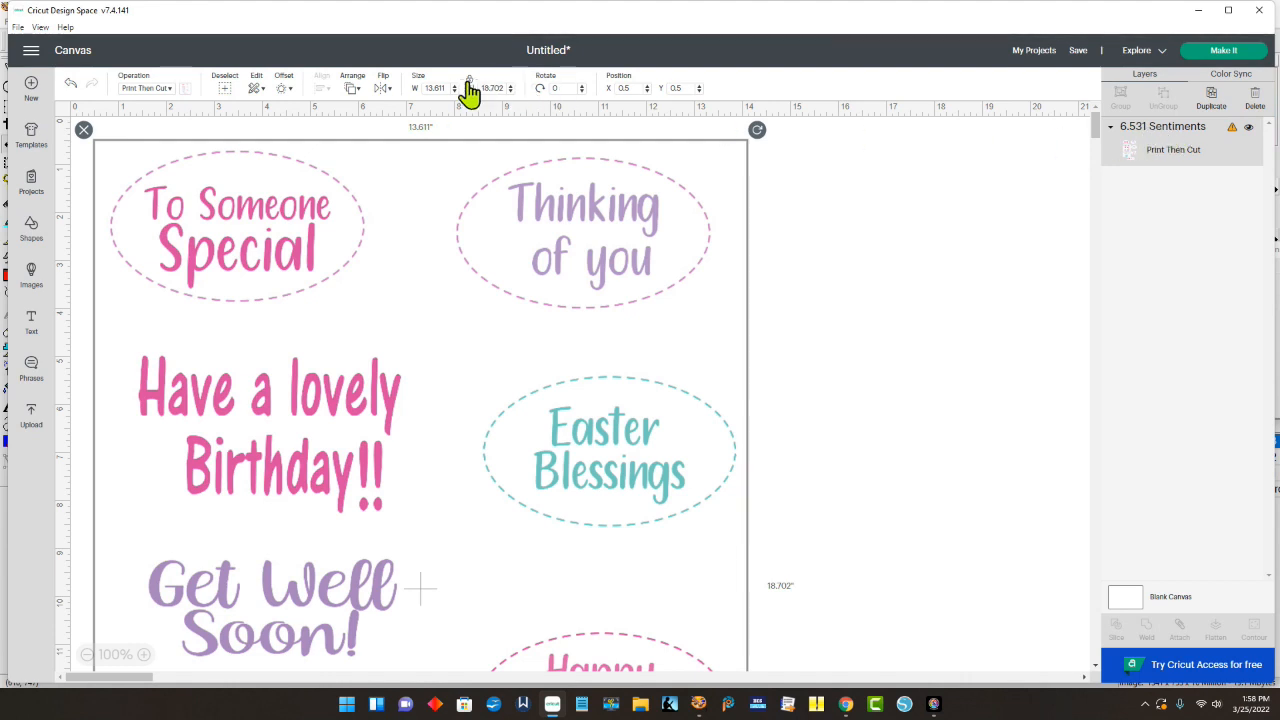
{"action": "left_click", "coordinate": [434, 88]}
{"action": "type", "text": "6.54"}
{"action": "key", "text": "BackSpace"}
{"action": "type", "text": "31"}
{"action": "key", "text": "Return"}
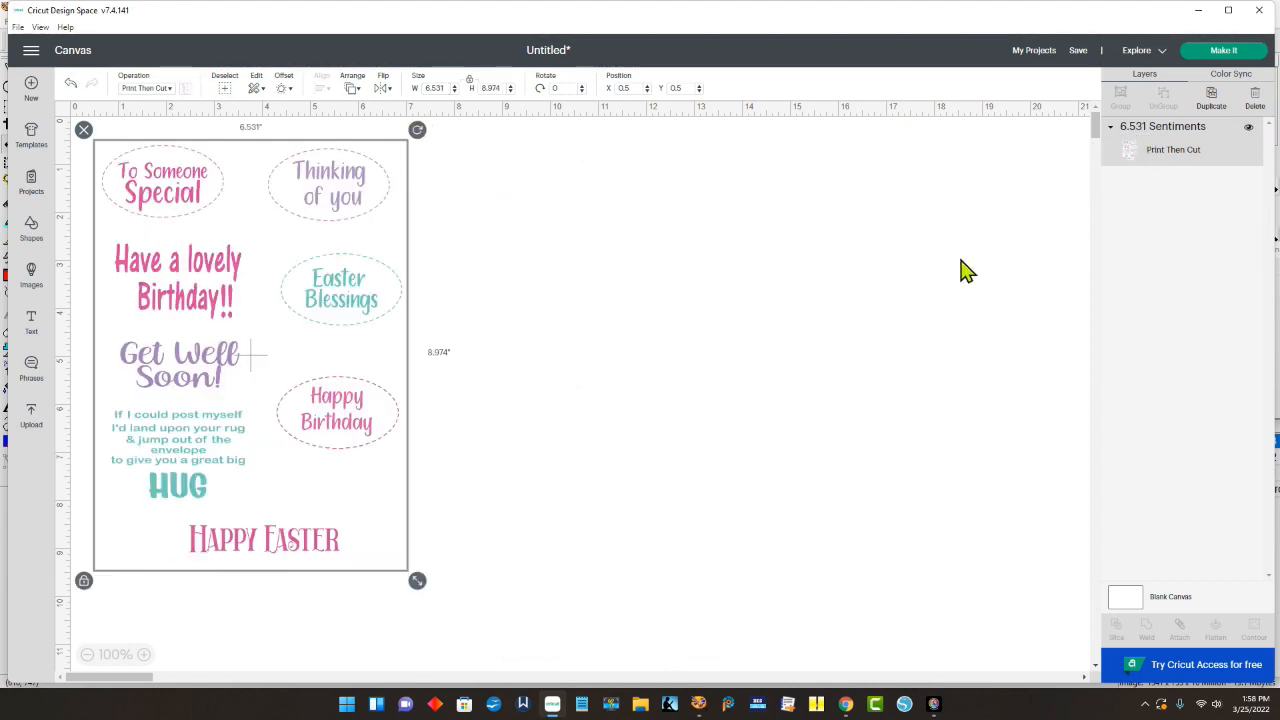
{"action": "left_click_drag", "start_coordinate": [375, 230], "coordinate": [611, 232]}
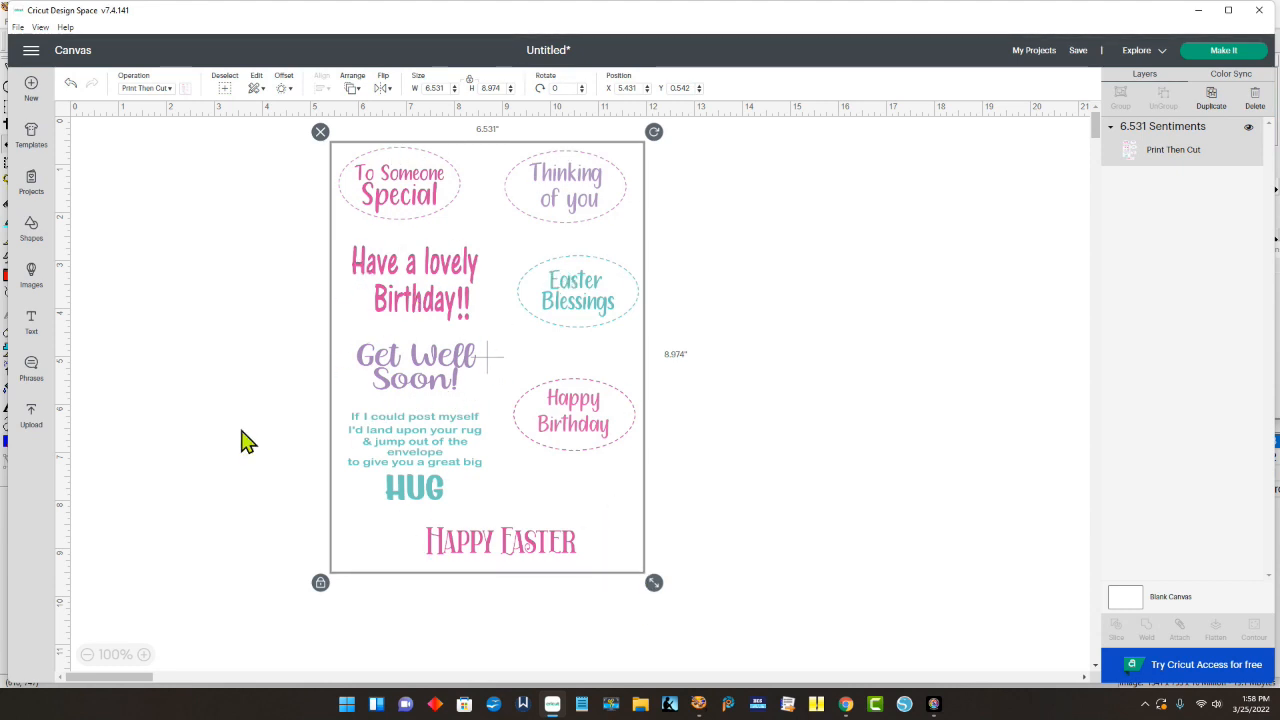
Step: Cover "To Someone Special" and "Have a lovely Birthday!!" with a square resized to about 3.7 × 4.2 in and slice it with the sentiments image
{"action": "left_click", "coordinate": [31, 228]}
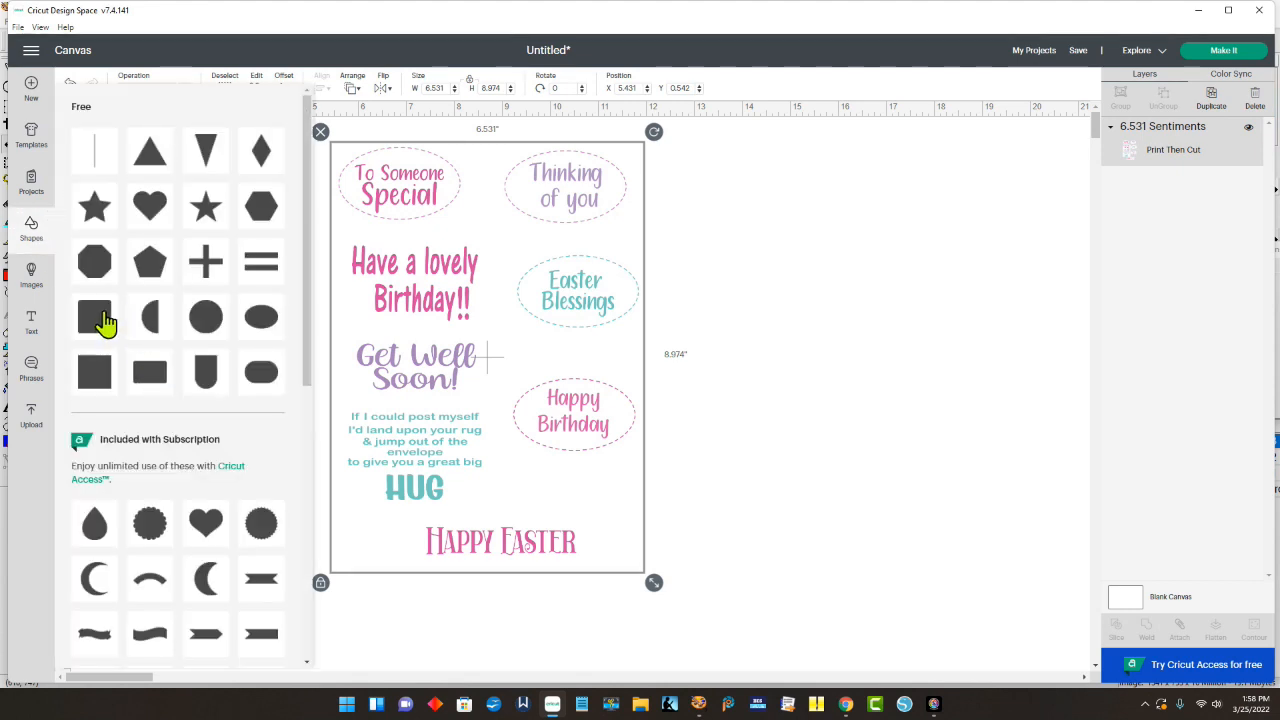
{"action": "left_click", "coordinate": [100, 385]}
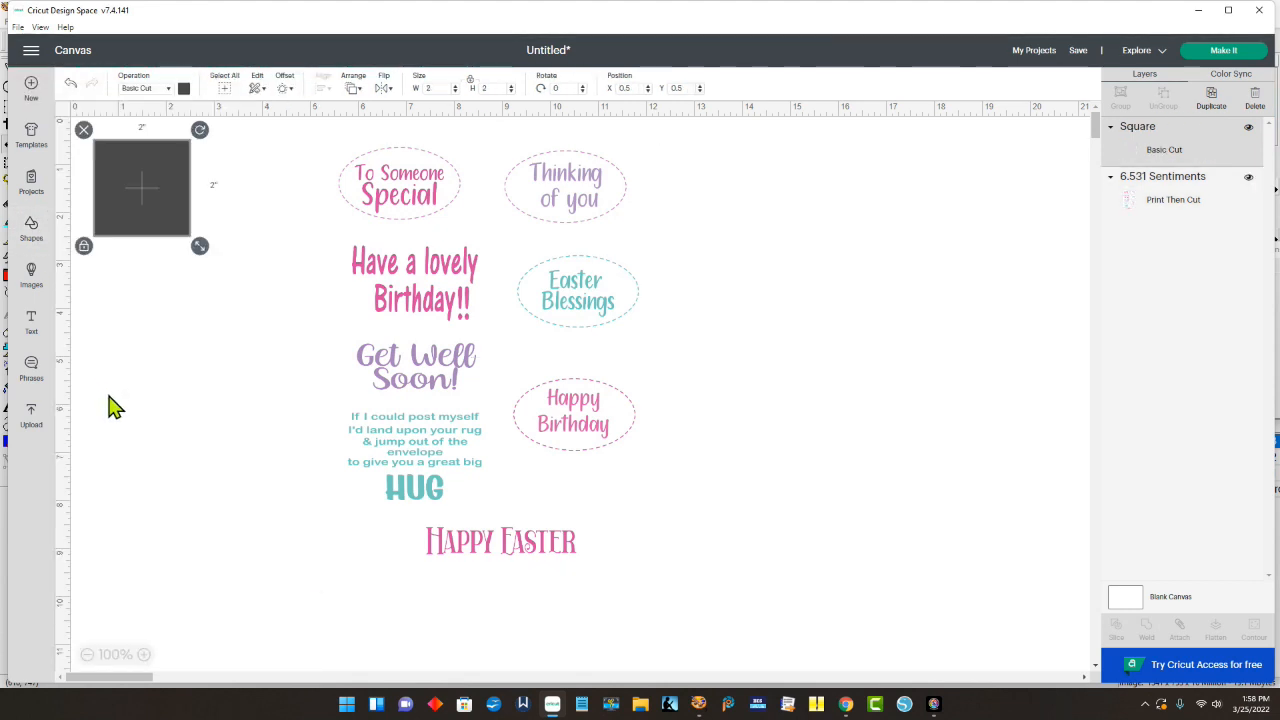
{"action": "left_click_drag", "start_coordinate": [158, 232], "coordinate": [512, 346]}
{"action": "left_click_drag", "start_coordinate": [768, 618], "coordinate": [276, 132]}
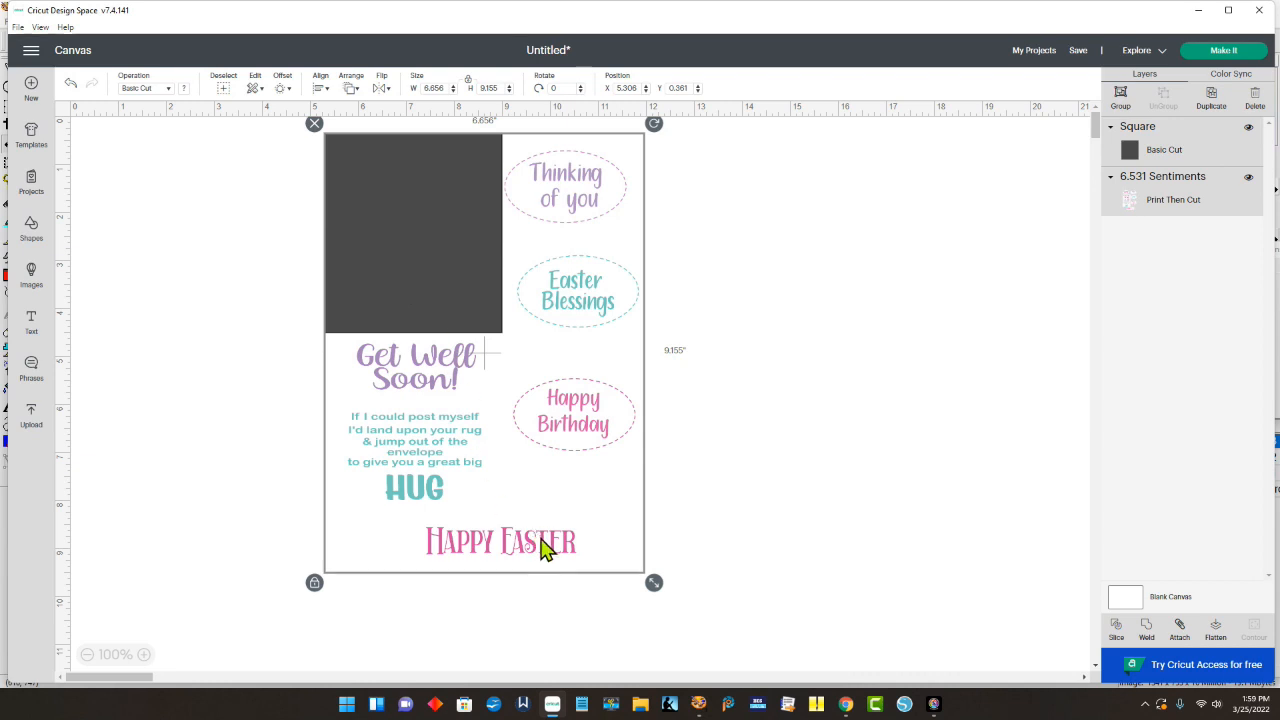
{"action": "left_click", "coordinate": [1117, 630]}
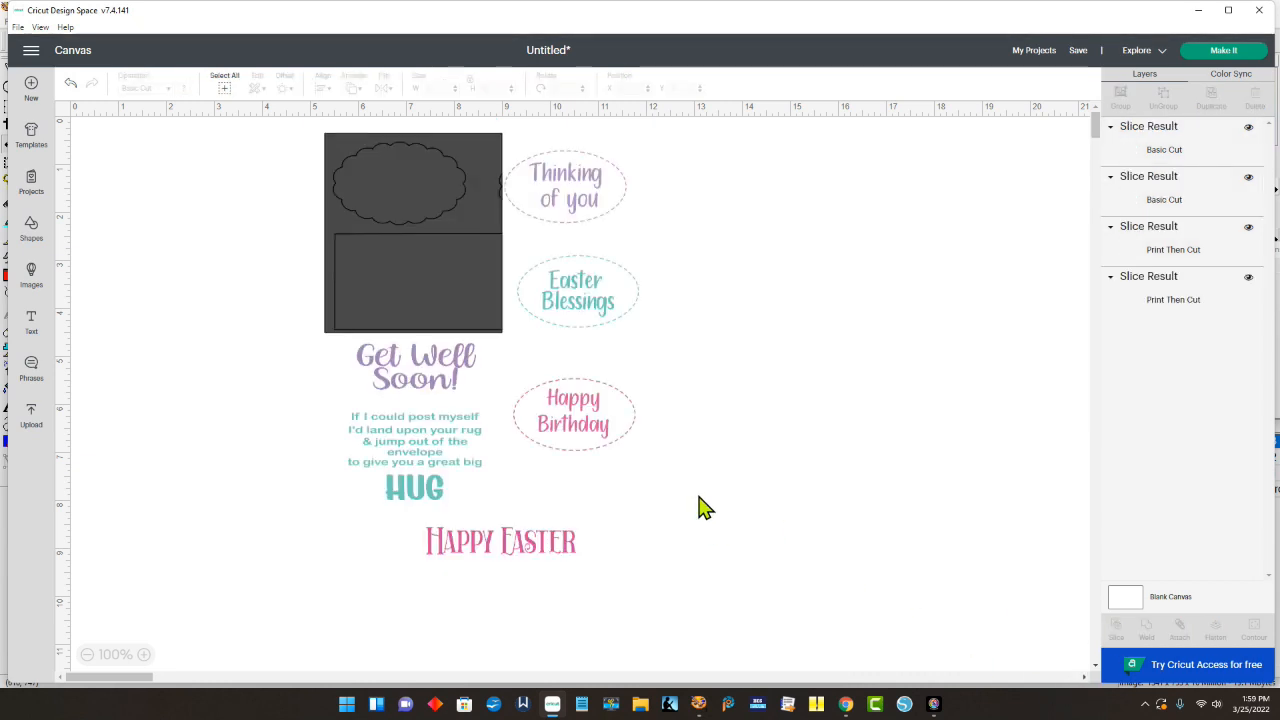
Step: Move the remaining sentiments aside and delete the two dark leftover slice pieces
{"action": "left_click_drag", "start_coordinate": [520, 400], "coordinate": [825, 426]}
{"action": "left_click_drag", "start_coordinate": [434, 331], "coordinate": [210, 365]}
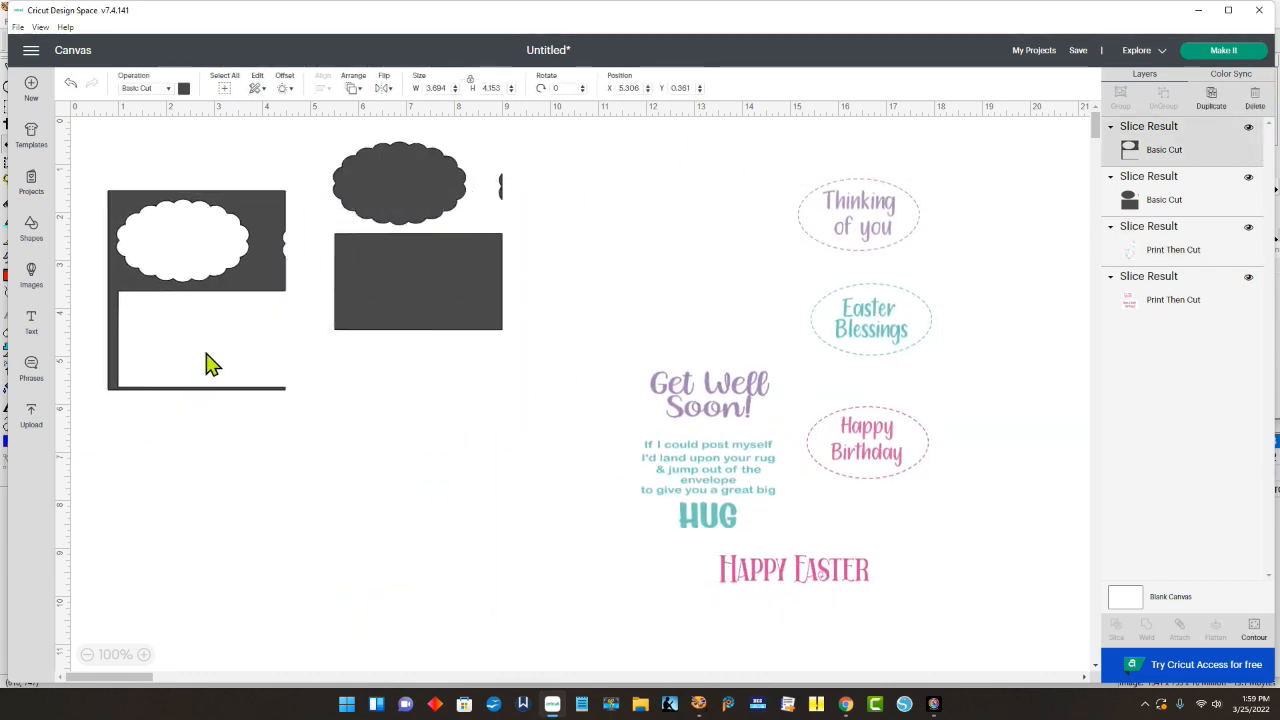
{"action": "left_click_drag", "start_coordinate": [386, 317], "coordinate": [220, 266]}
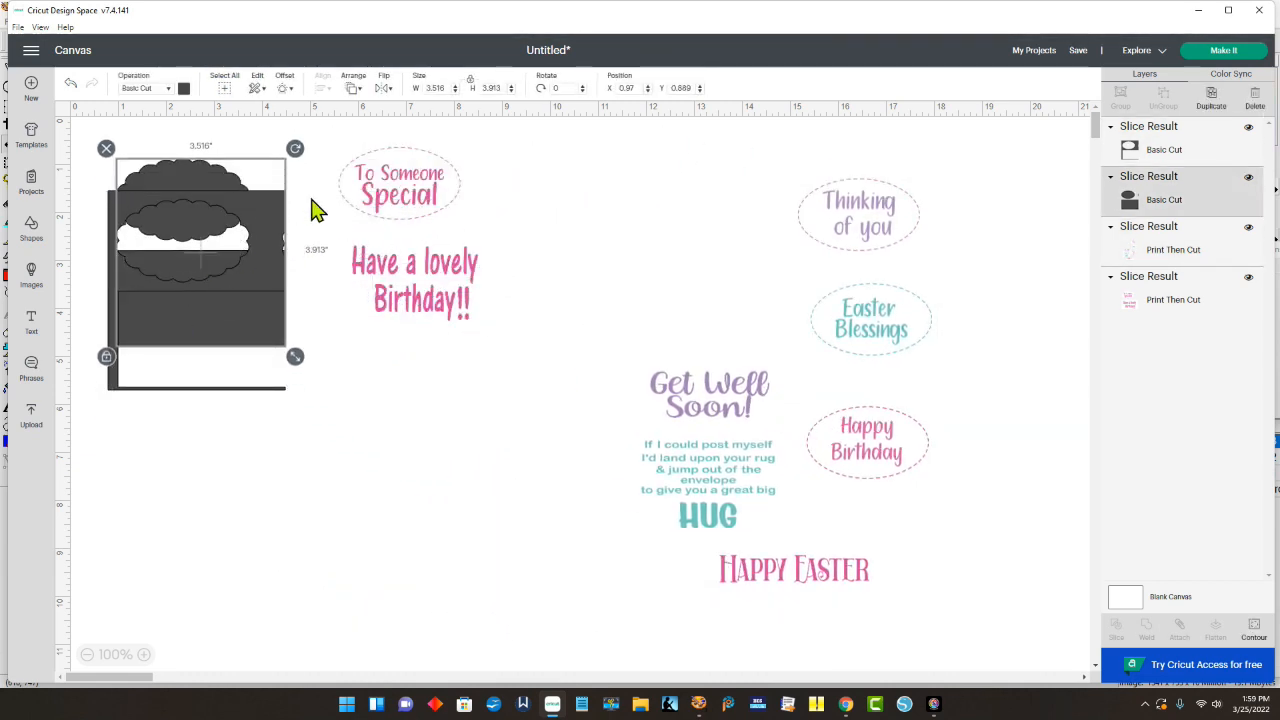
{"action": "left_click", "coordinate": [106, 149]}
{"action": "left_click", "coordinate": [124, 204]}
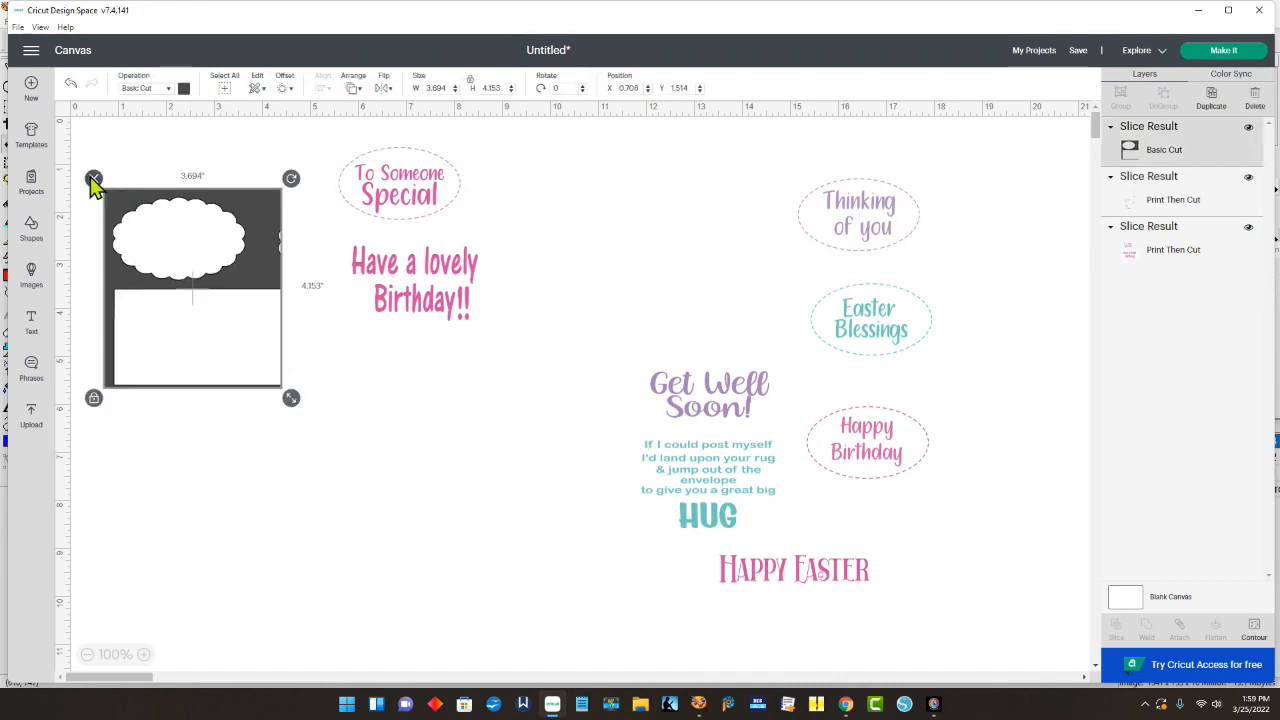
{"action": "left_click", "coordinate": [93, 180]}
Step: Delete the slice piece holding the other sentiments and reposition the "To Someone Special" and "Have a lovely Birthday!!" piece
{"action": "left_click_drag", "start_coordinate": [638, 154], "coordinate": [1025, 608]}
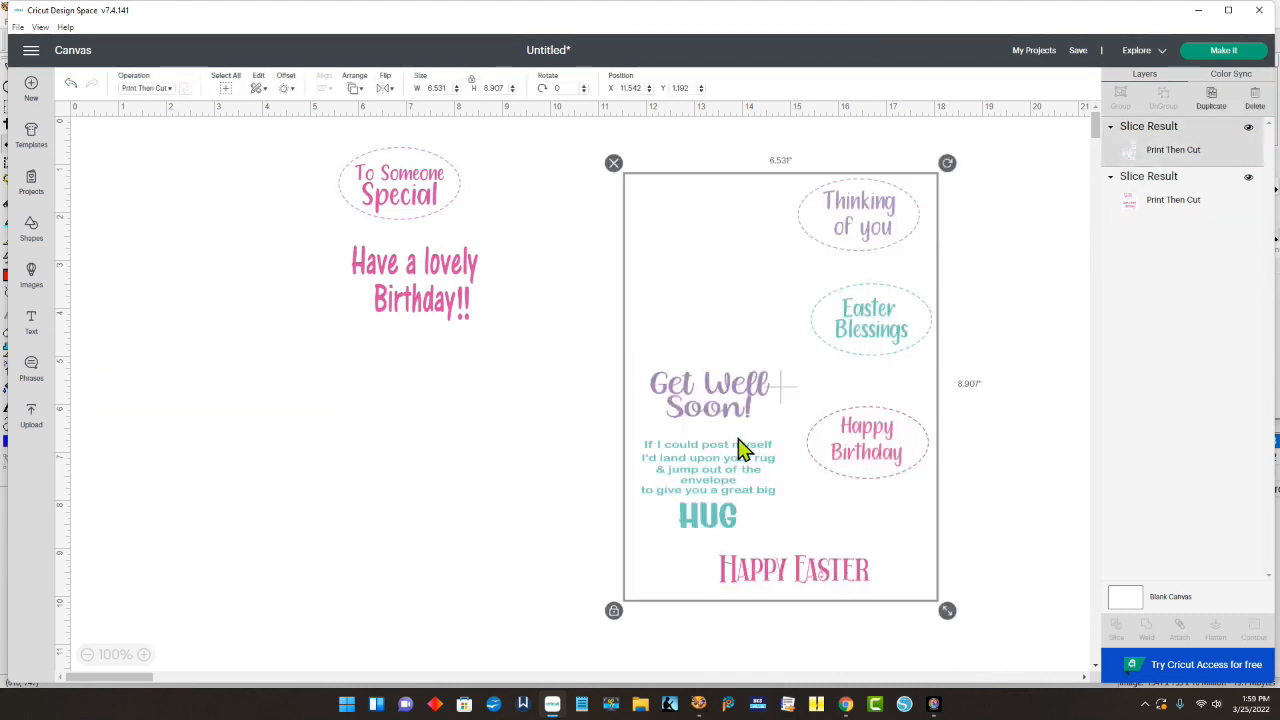
{"action": "left_click", "coordinate": [613, 163]}
{"action": "left_click_drag", "start_coordinate": [474, 305], "coordinate": [545, 343]}
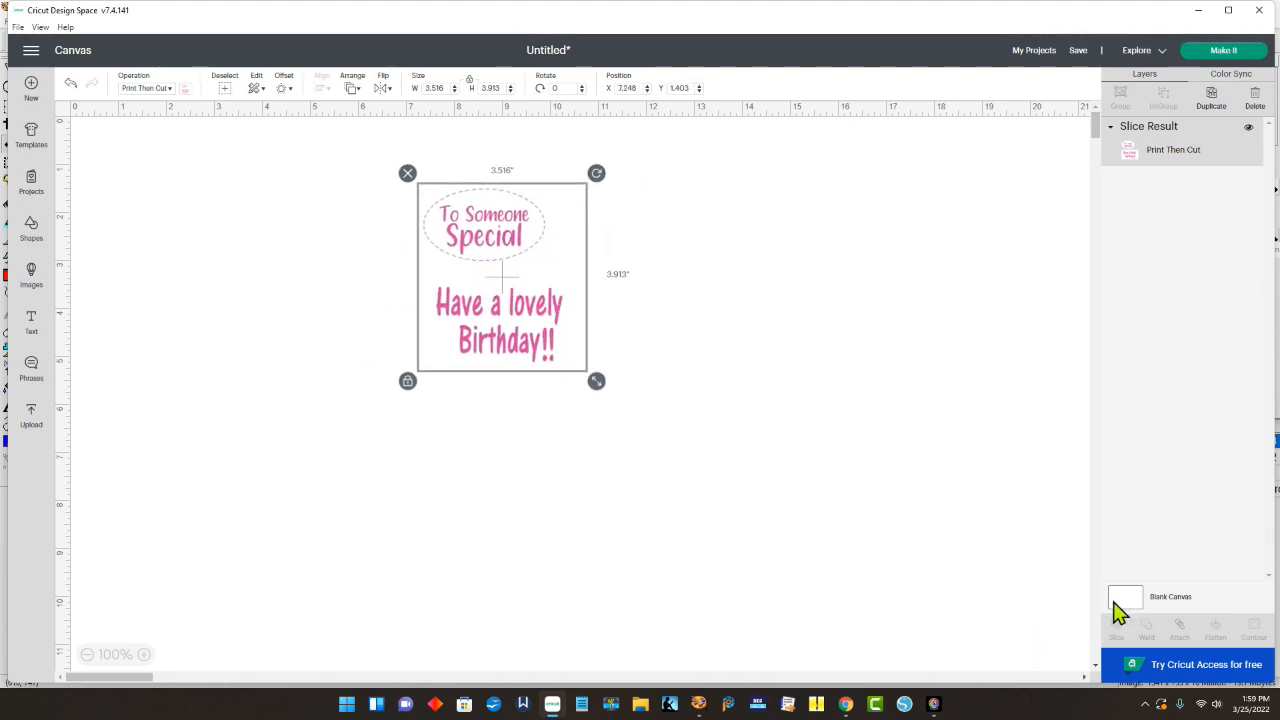
Step: Change the canvas background color to light purple
{"action": "left_click", "coordinate": [1166, 608]}
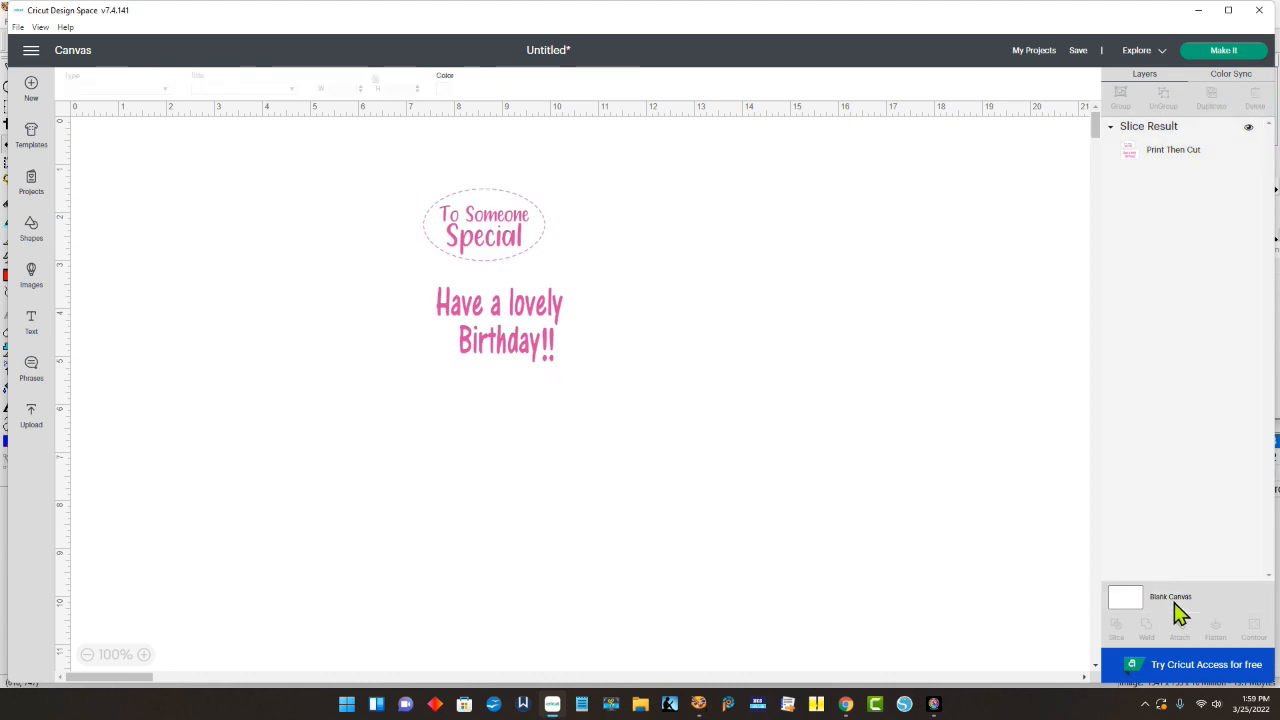
{"action": "left_click", "coordinate": [451, 92]}
{"action": "left_click", "coordinate": [474, 160]}
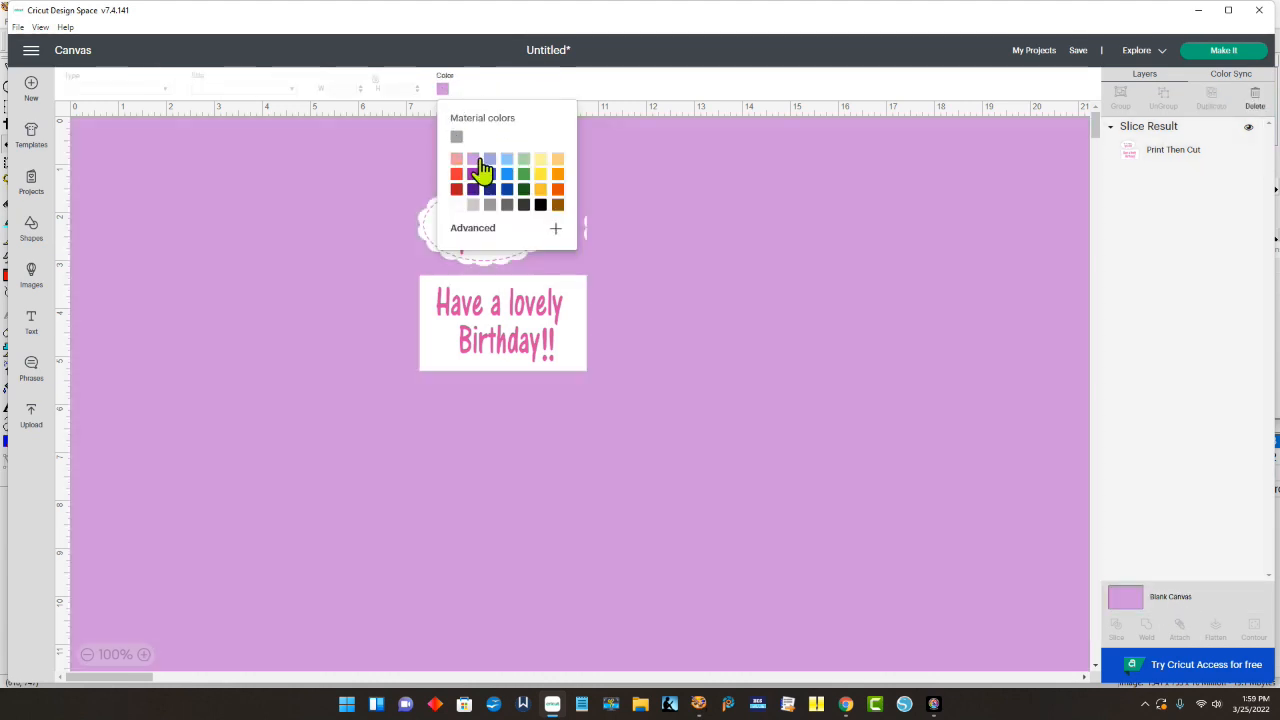
{"action": "left_click", "coordinate": [812, 449]}
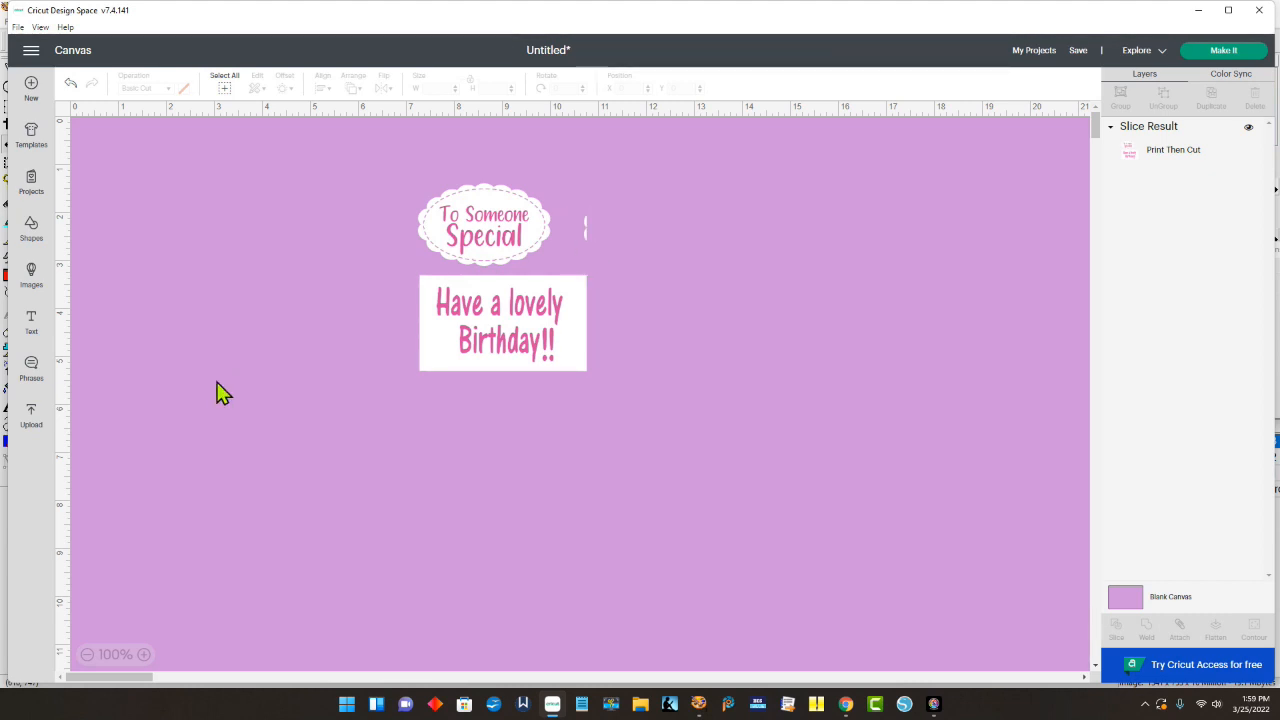
Step: Place a 2 in square over the stray scalloped sliver beside "To Someone Special" and slice it with the sentiments piece
{"action": "left_click", "coordinate": [35, 230]}
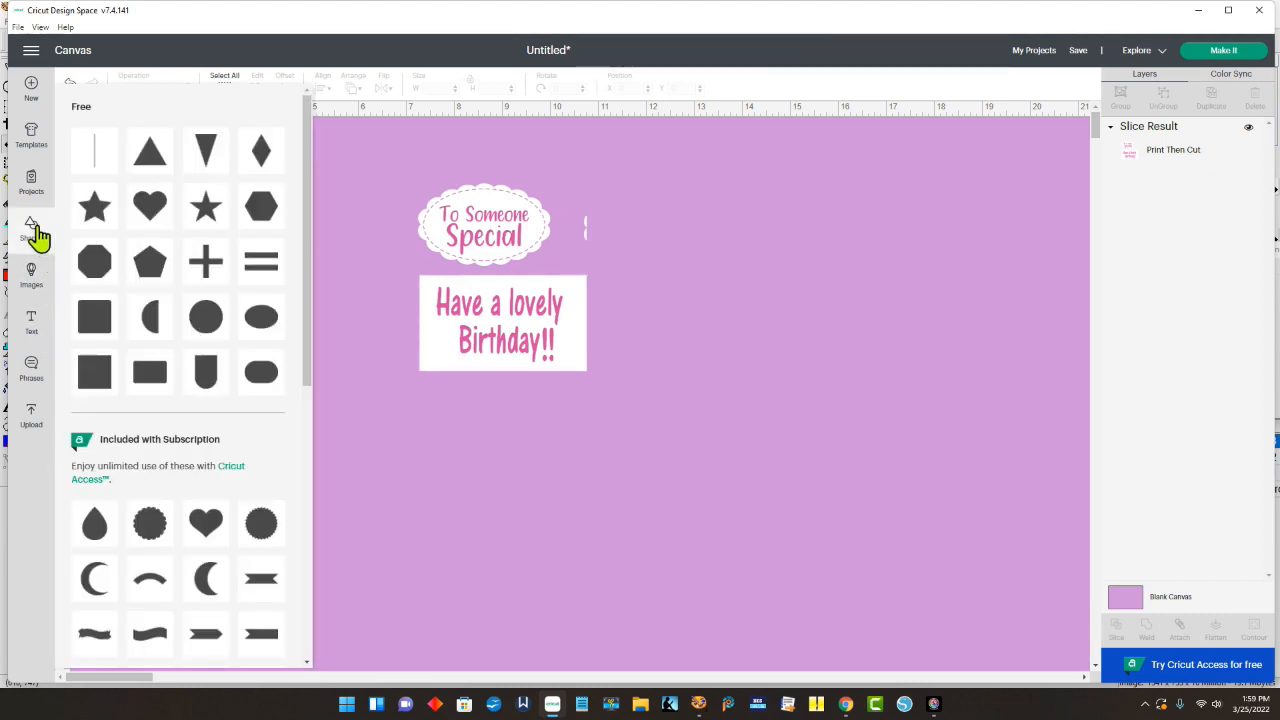
{"action": "left_click", "coordinate": [100, 376]}
{"action": "left_click_drag", "start_coordinate": [191, 251], "coordinate": [805, 241]}
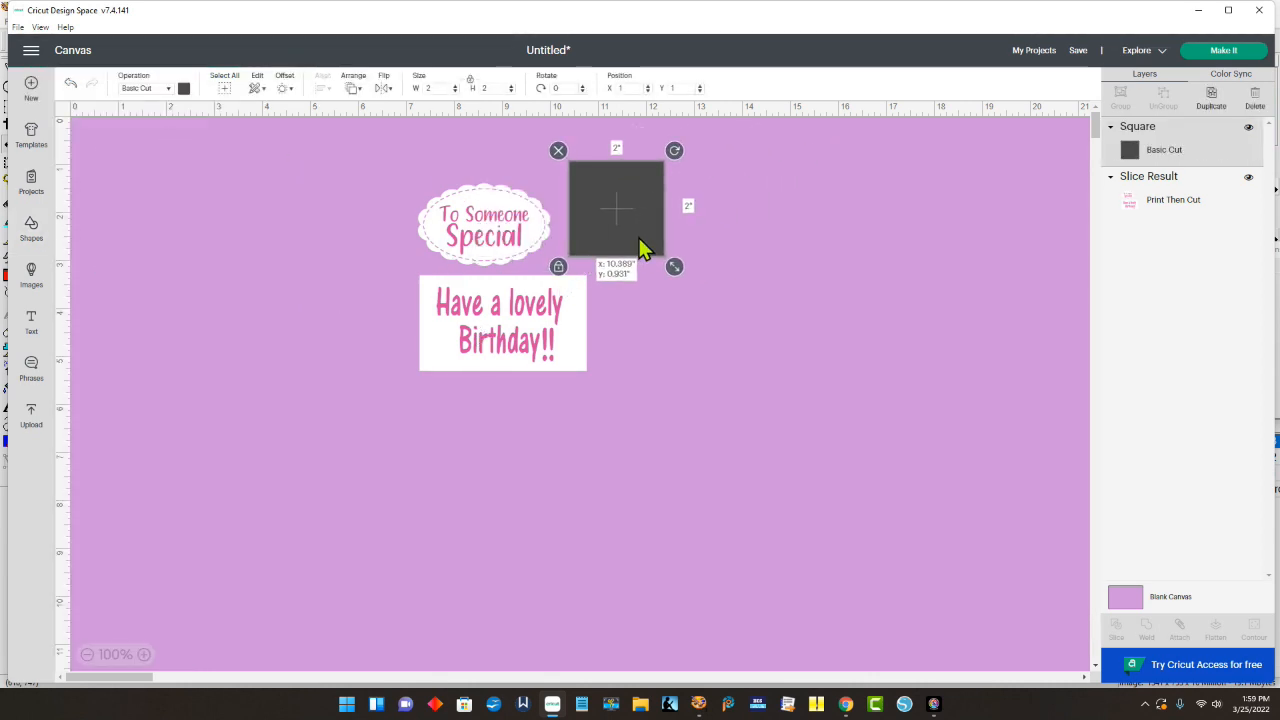
{"action": "left_click_drag", "start_coordinate": [737, 351], "coordinate": [478, 142]}
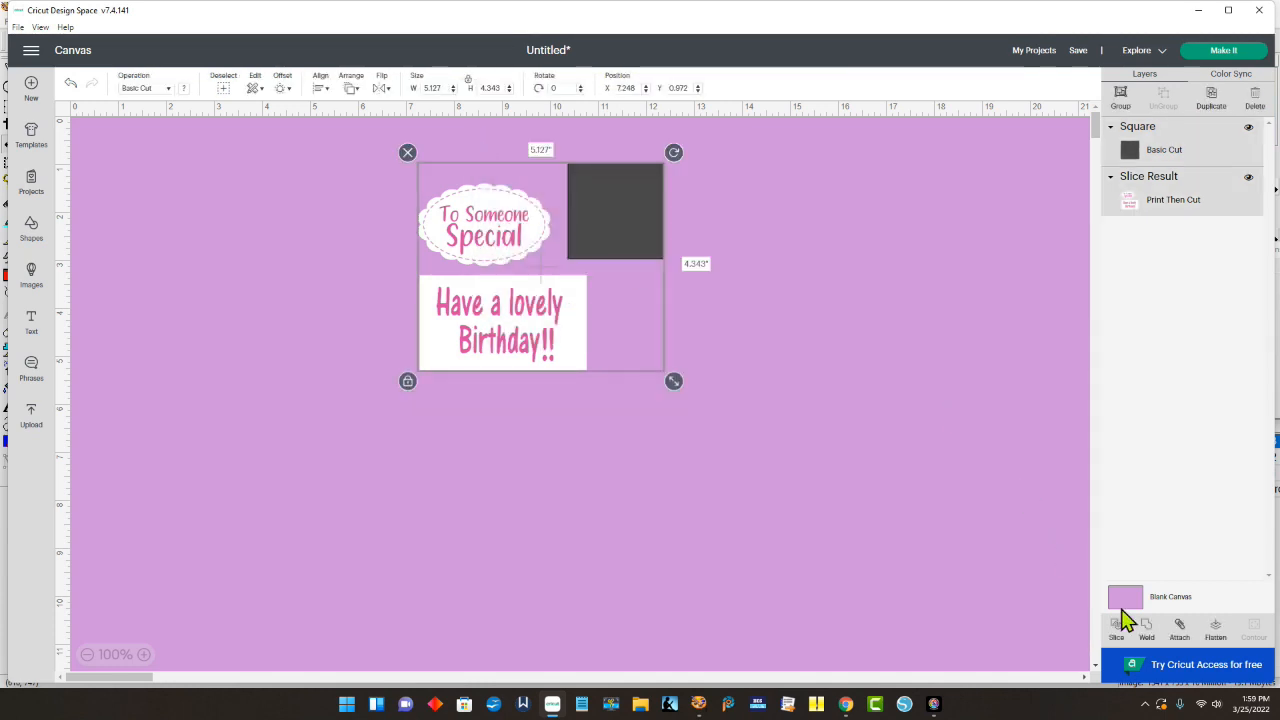
{"action": "left_click", "coordinate": [792, 313]}
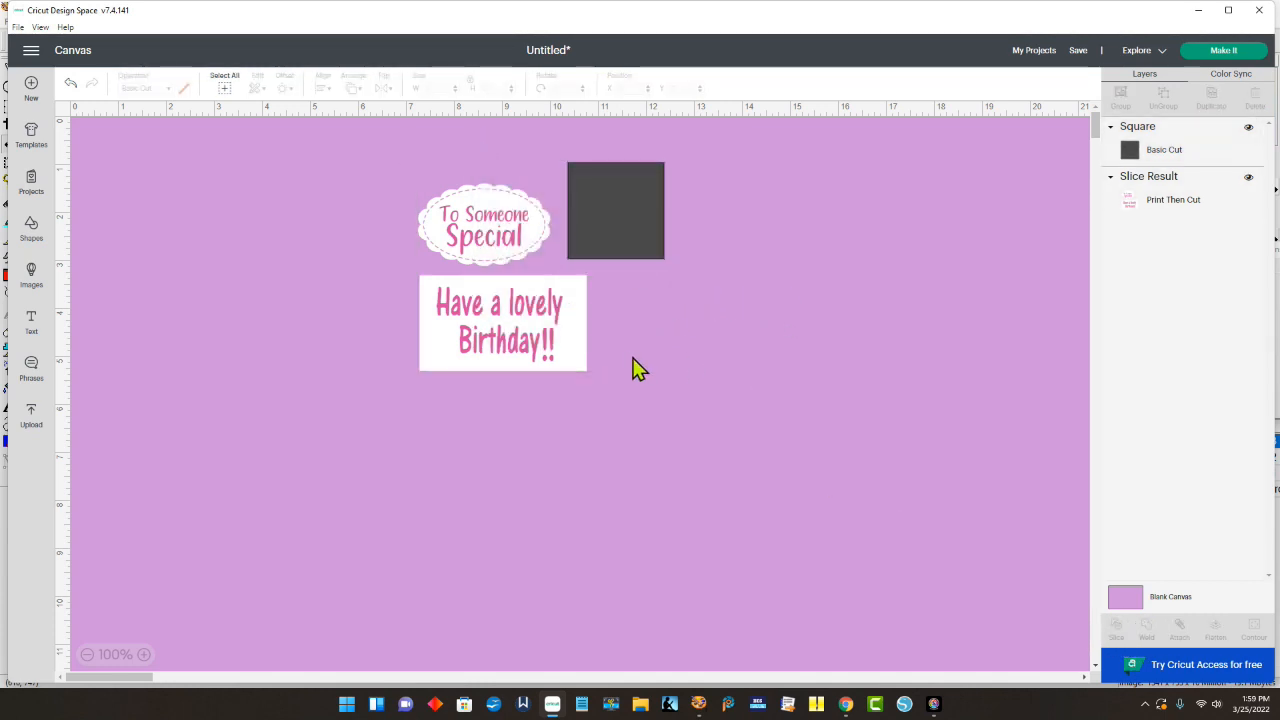
Step: Move the slice results apart, delete the two dark pieces and the white sliver, and reposition the remaining sentiments piece
{"action": "left_click_drag", "start_coordinate": [623, 256], "coordinate": [814, 304]}
{"action": "left_click_drag", "start_coordinate": [586, 236], "coordinate": [724, 238]}
{"action": "left_click_drag", "start_coordinate": [586, 233], "coordinate": [494, 262]}
{"action": "left_click_drag", "start_coordinate": [570, 153], "coordinate": [919, 403]}
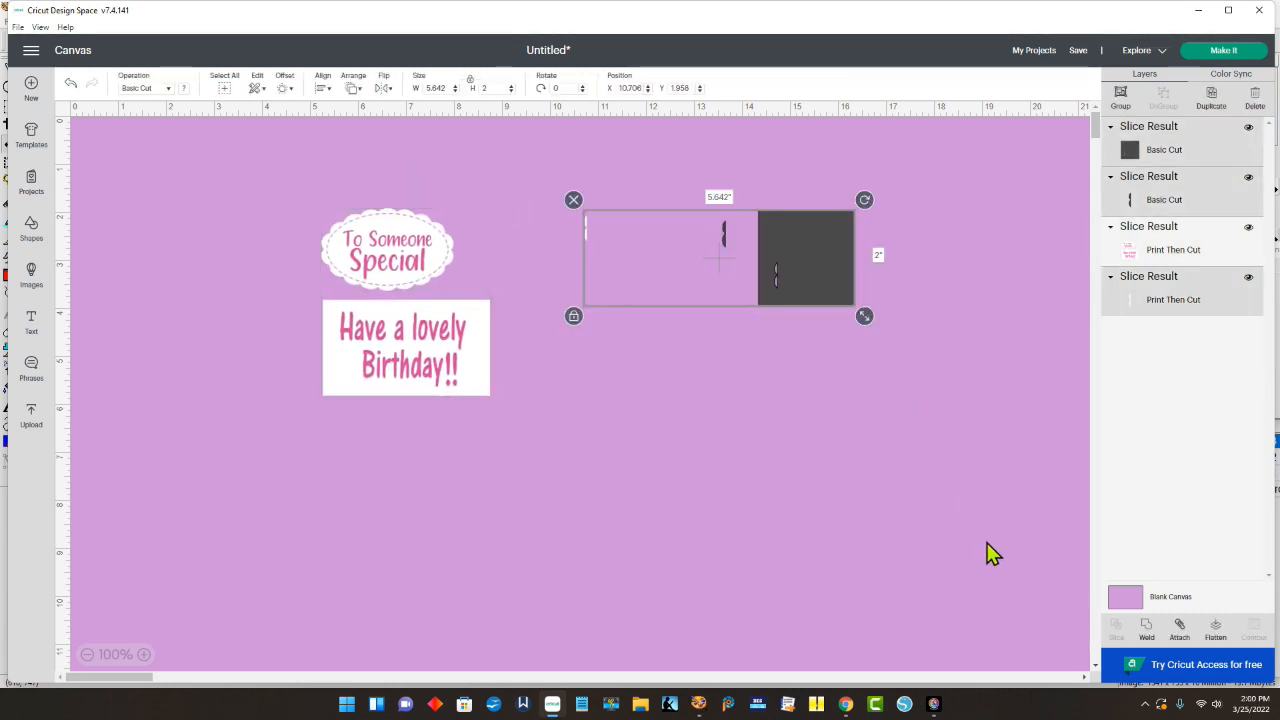
{"action": "key", "text": "Delete"}
{"action": "left_click_drag", "start_coordinate": [470, 377], "coordinate": [398, 360]}
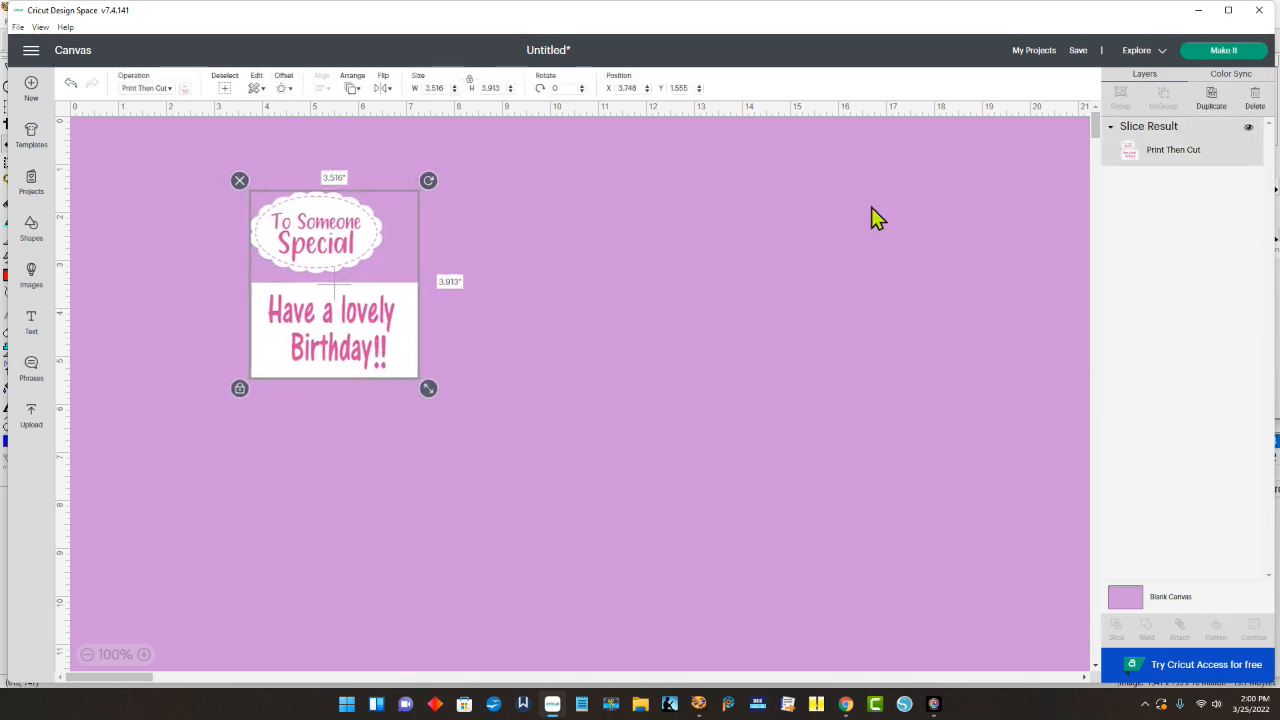
Step: Check the sentiments piece's Print Then Cut mat layout and print setup, and cancel back to the canvas
{"action": "left_click", "coordinate": [1221, 52]}
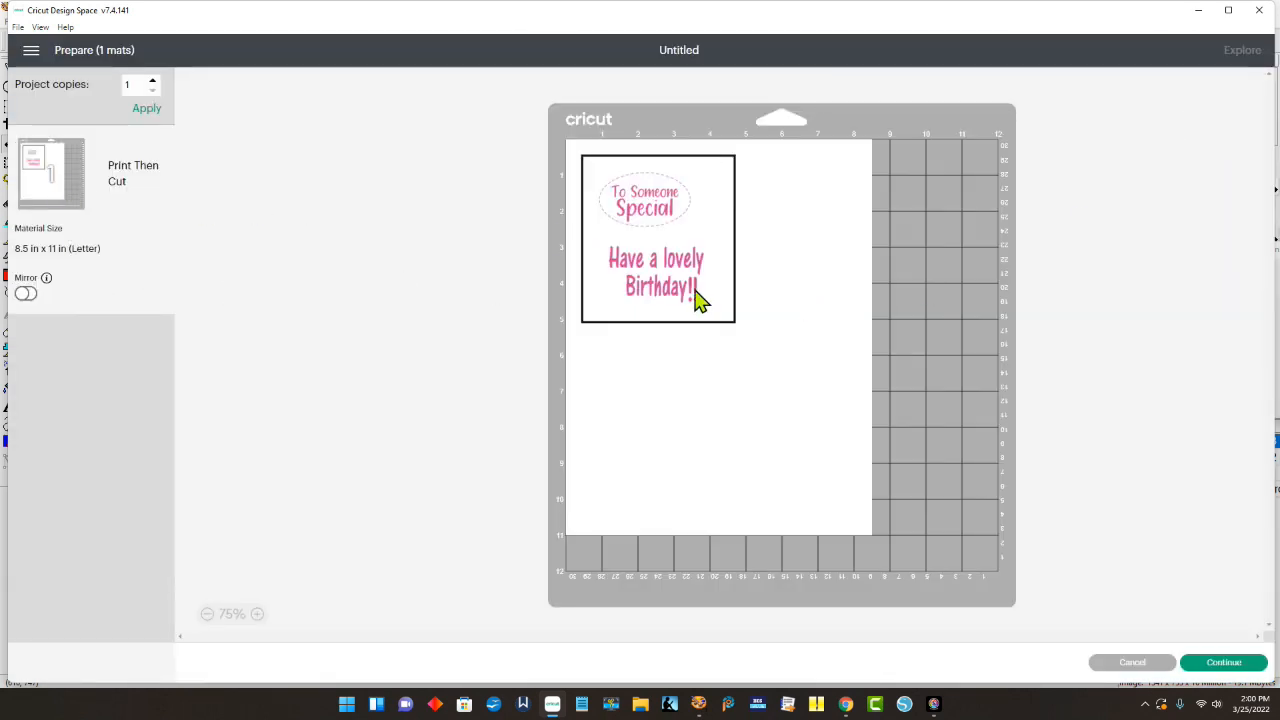
{"action": "left_click", "coordinate": [1222, 663]}
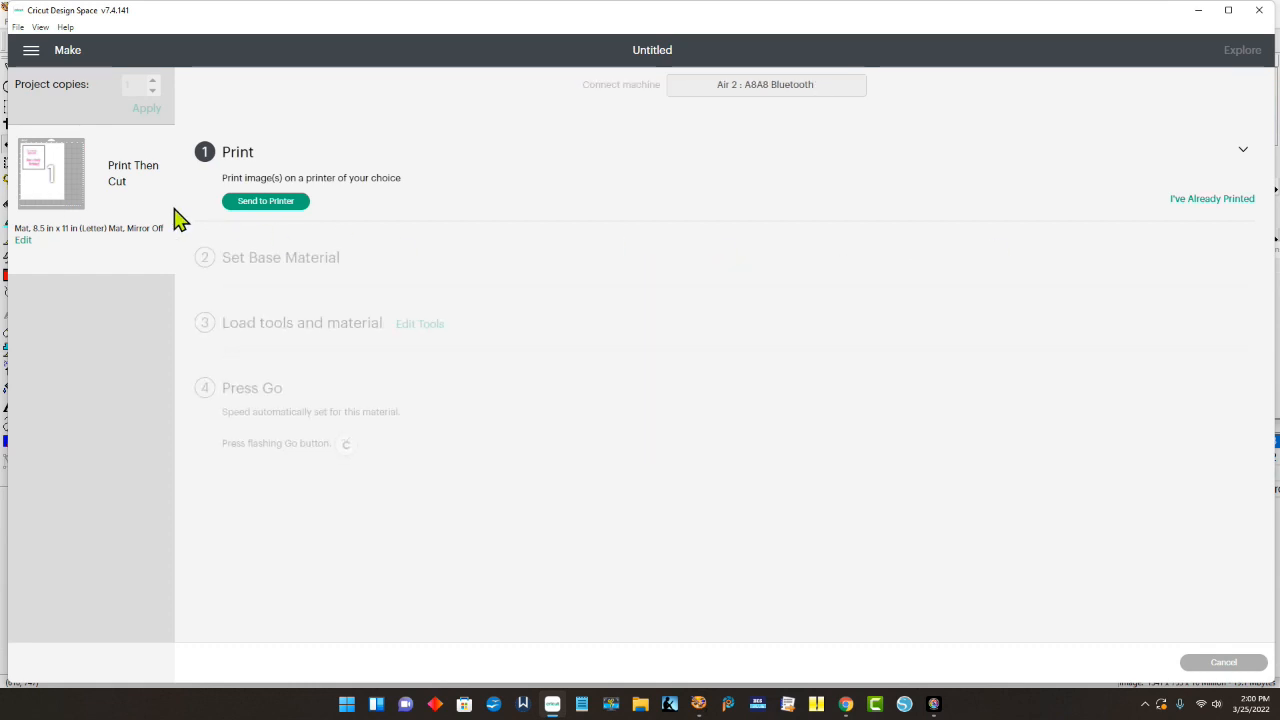
{"action": "left_click", "coordinate": [1242, 667]}
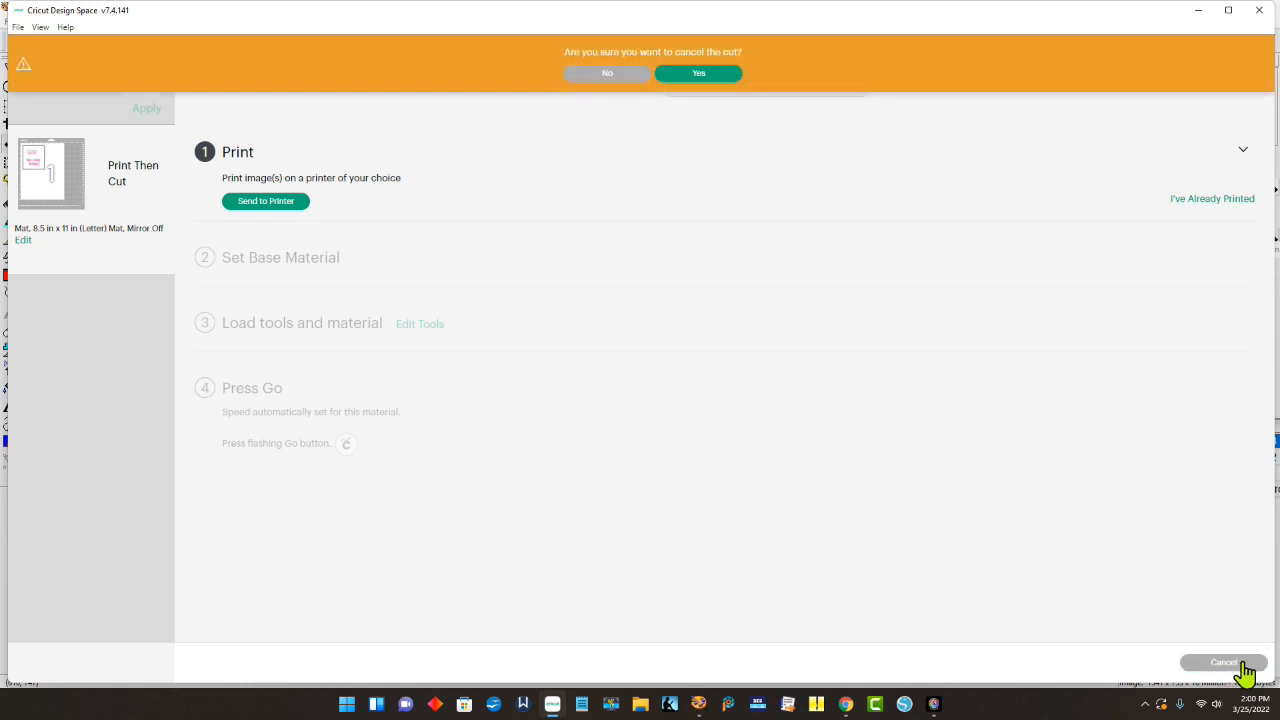
{"action": "left_click", "coordinate": [702, 76]}
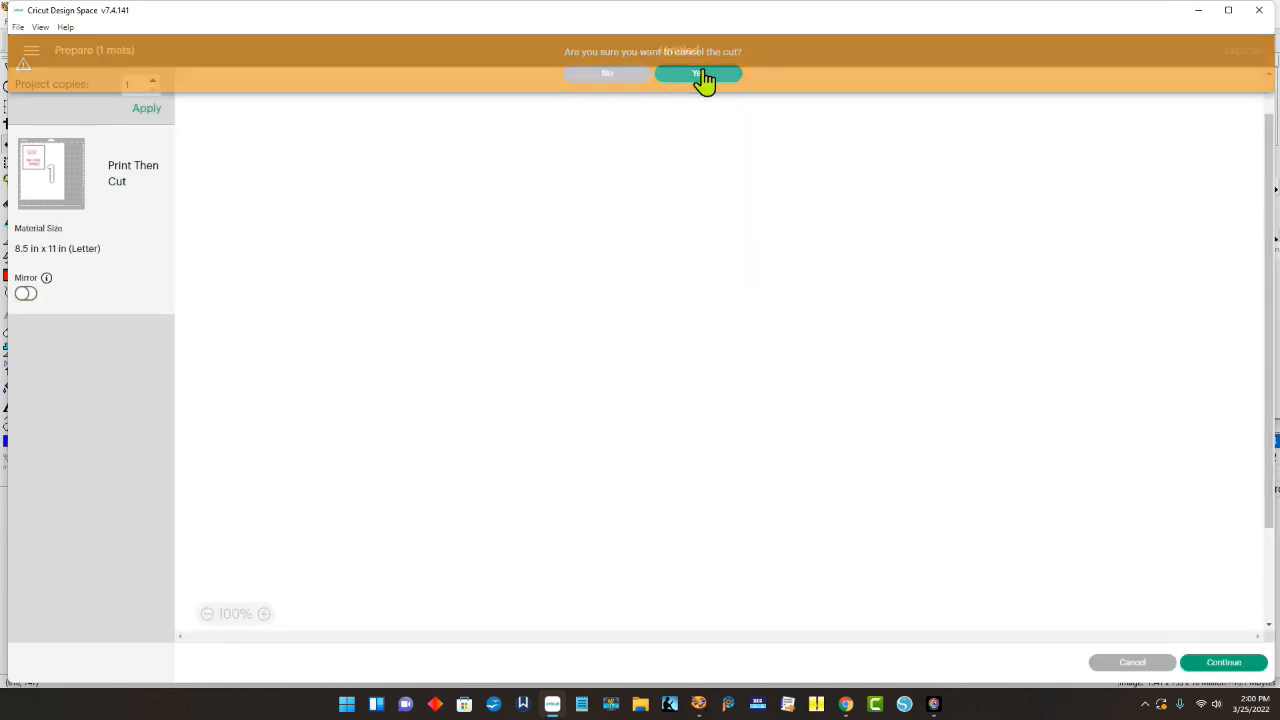
{"action": "left_click", "coordinate": [1131, 663]}
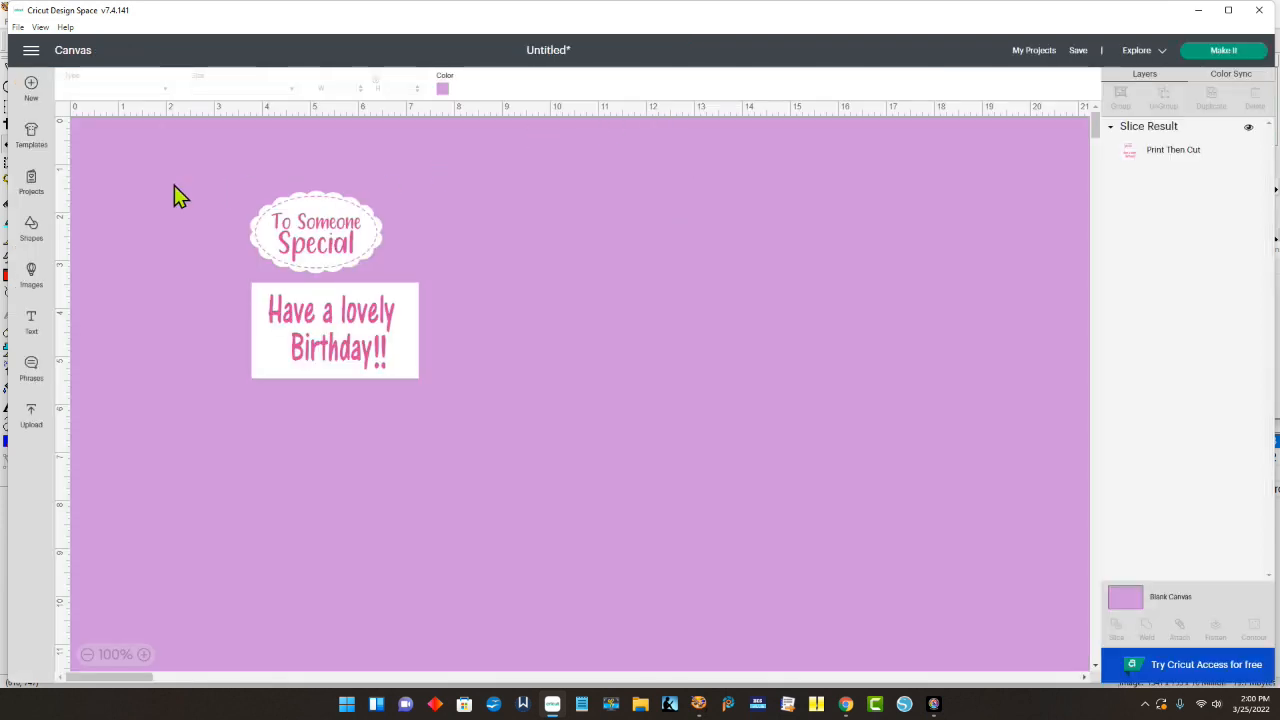
Step: Start a new project replacing the unsaved one, and add the uploaded sheet of flowers and leaves to the canvas
{"action": "left_click", "coordinate": [33, 86]}
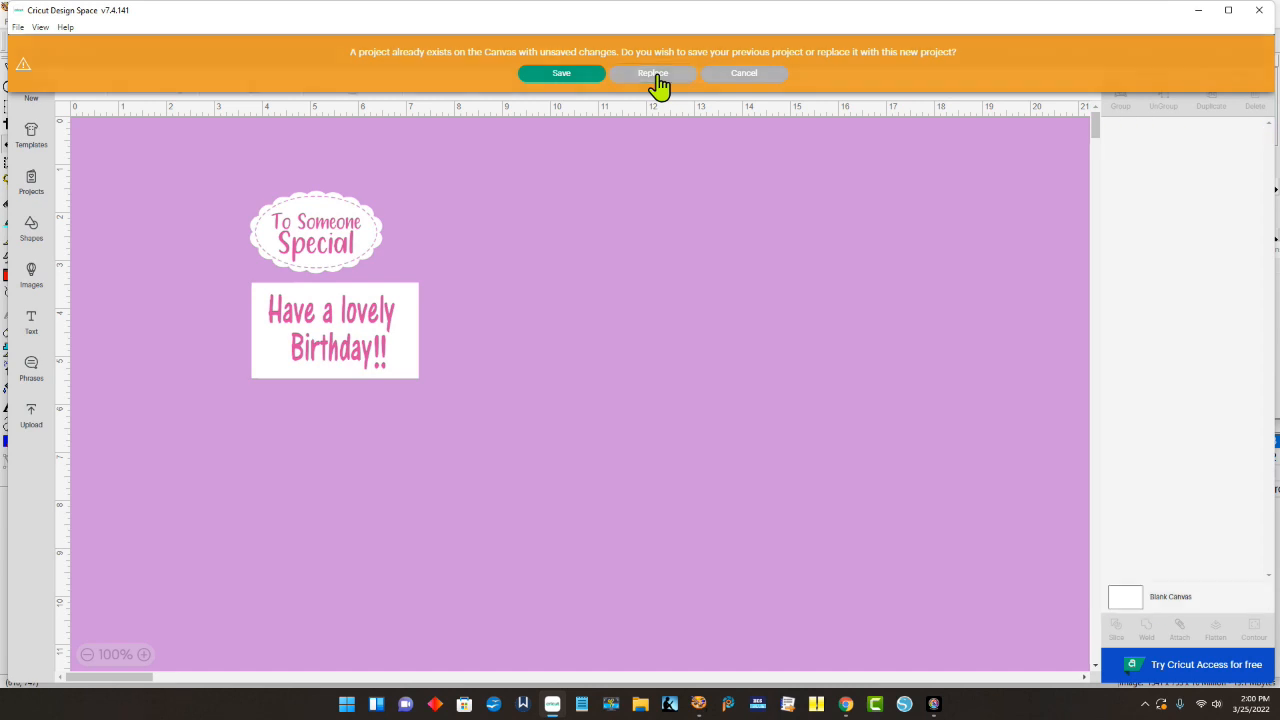
{"action": "left_click", "coordinate": [654, 74]}
{"action": "left_click", "coordinate": [32, 418]}
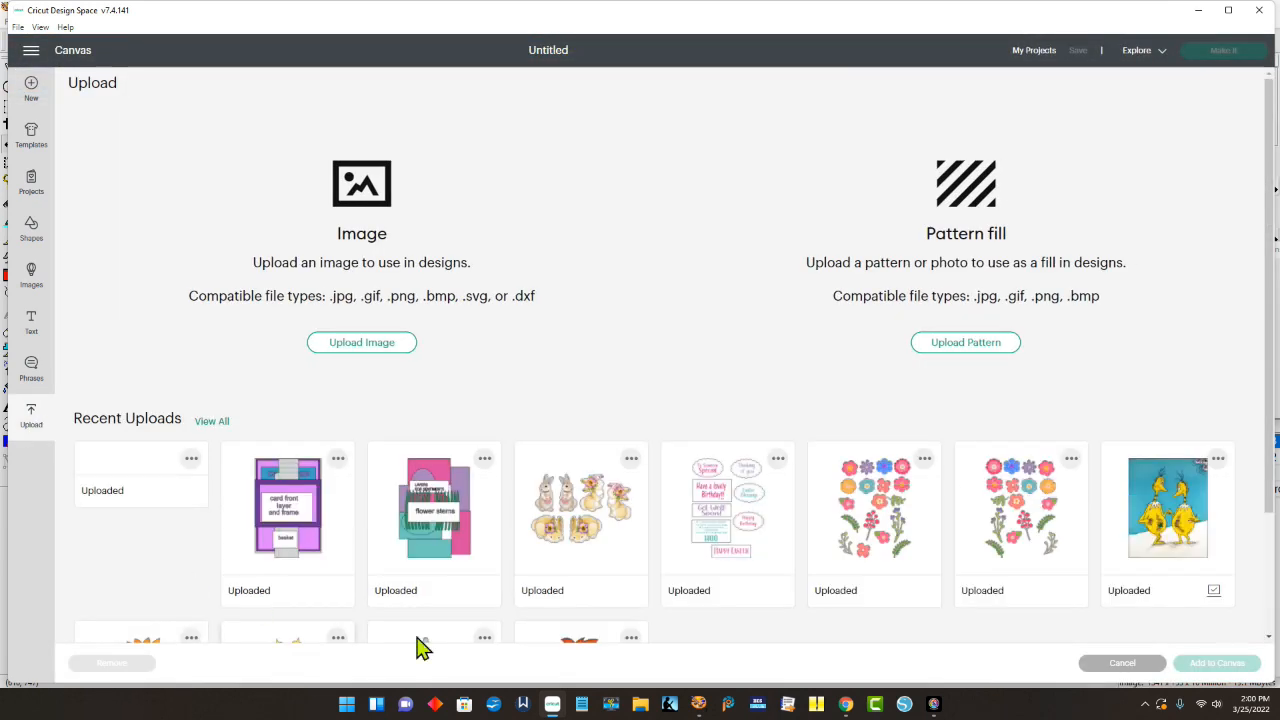
{"action": "scroll", "coordinate": [1060, 500], "scroll_direction": "down", "scroll_amount": 1}
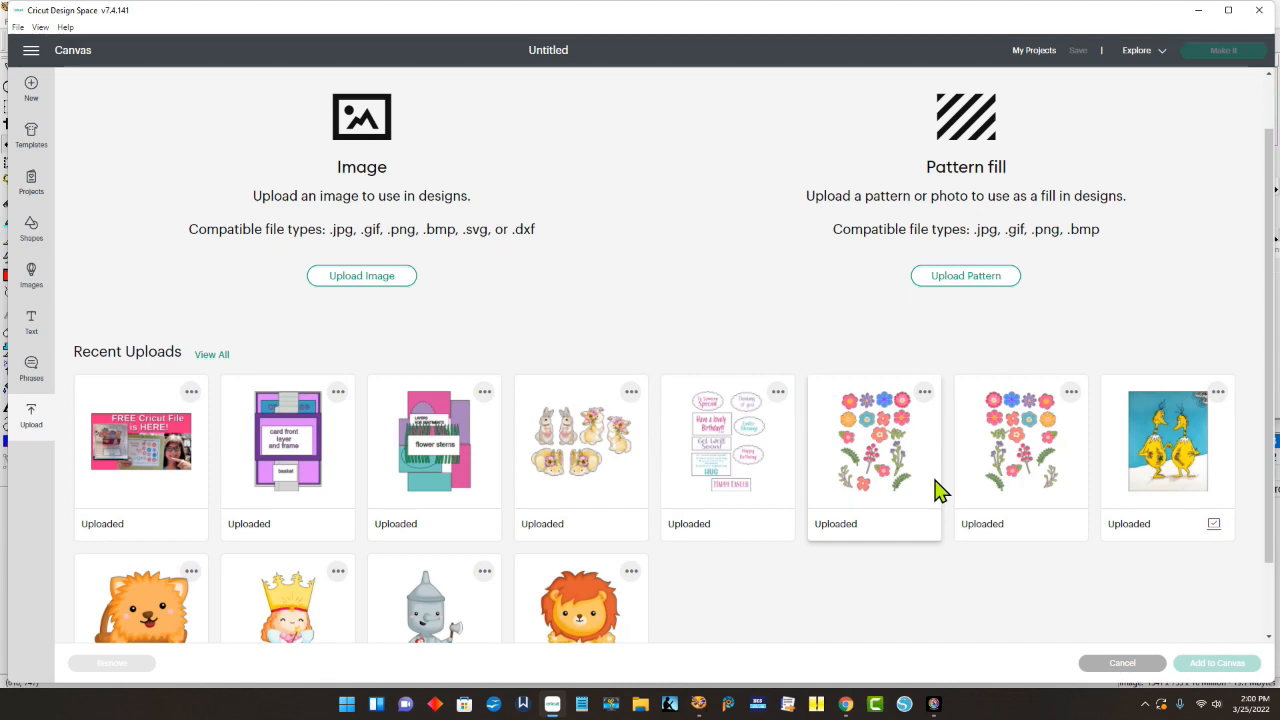
{"action": "left_click", "coordinate": [892, 437]}
{"action": "left_click", "coordinate": [1218, 663]}
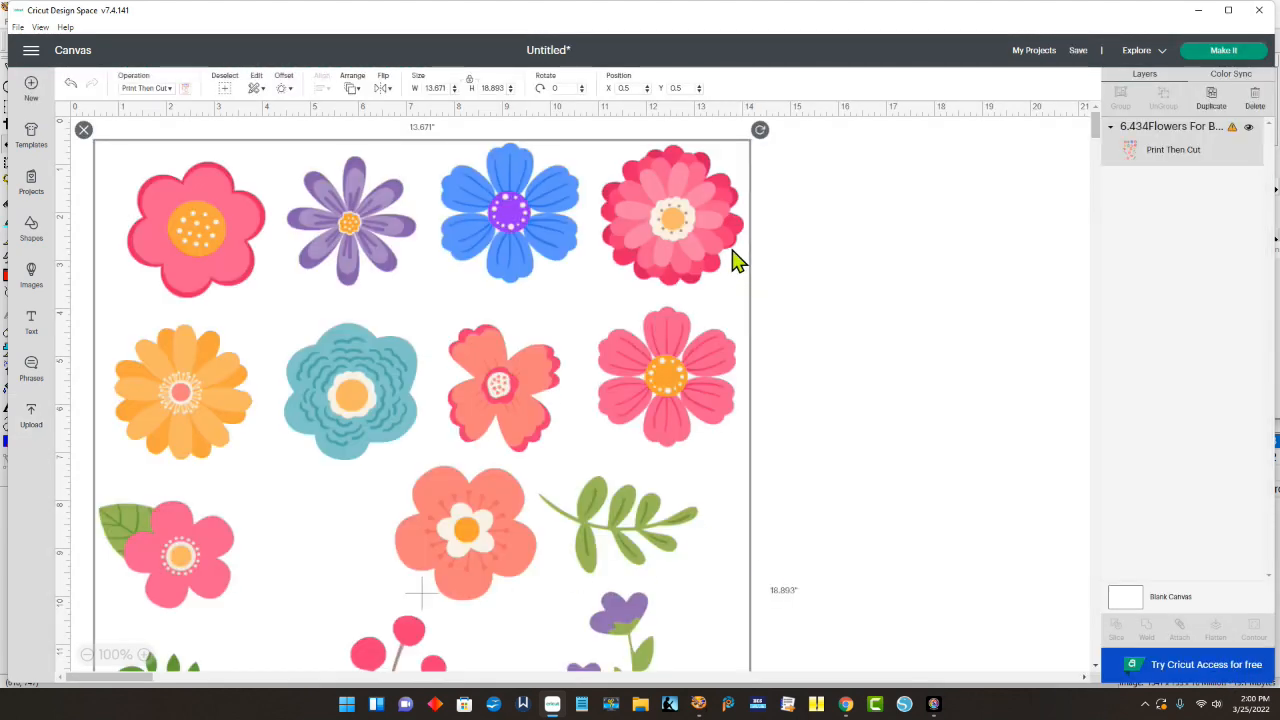
Step: Set the flower sheet's width to 6.434 in with proportions locked, and move it away from the canvas corner
{"action": "mouse_move", "coordinate": [1237, 142]}
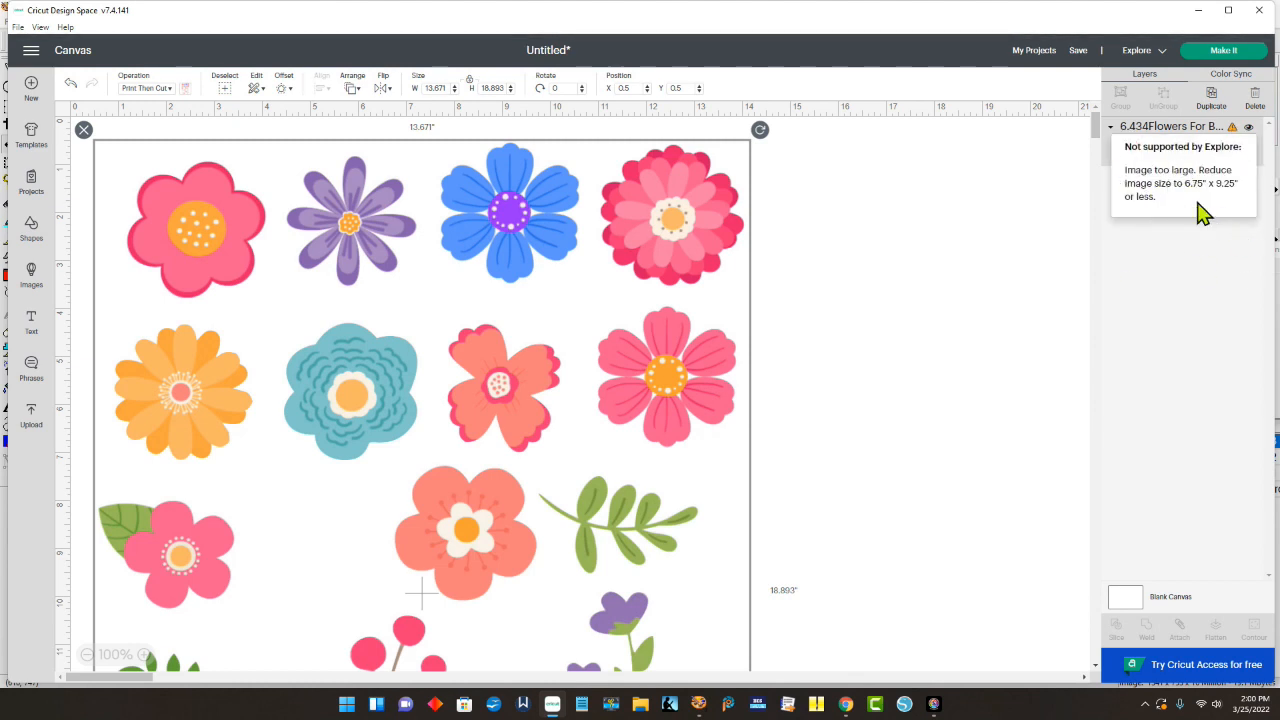
{"action": "left_click", "coordinate": [888, 487]}
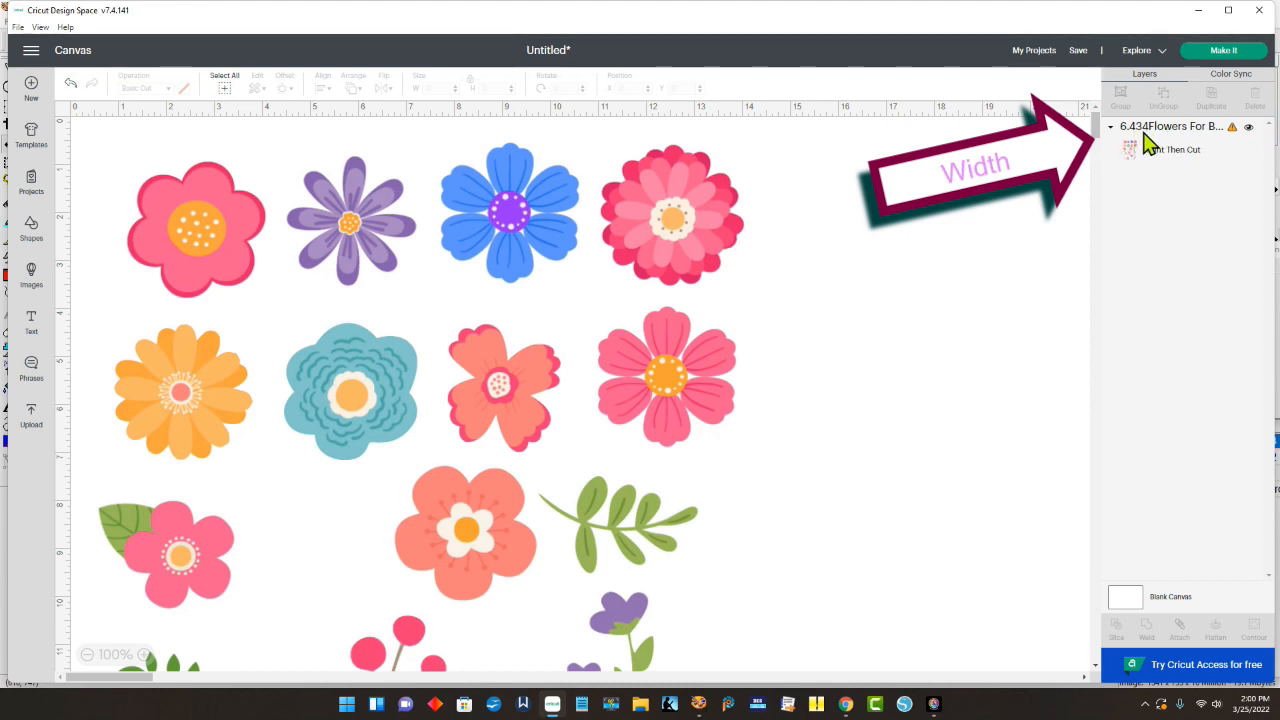
{"action": "left_click", "coordinate": [656, 317]}
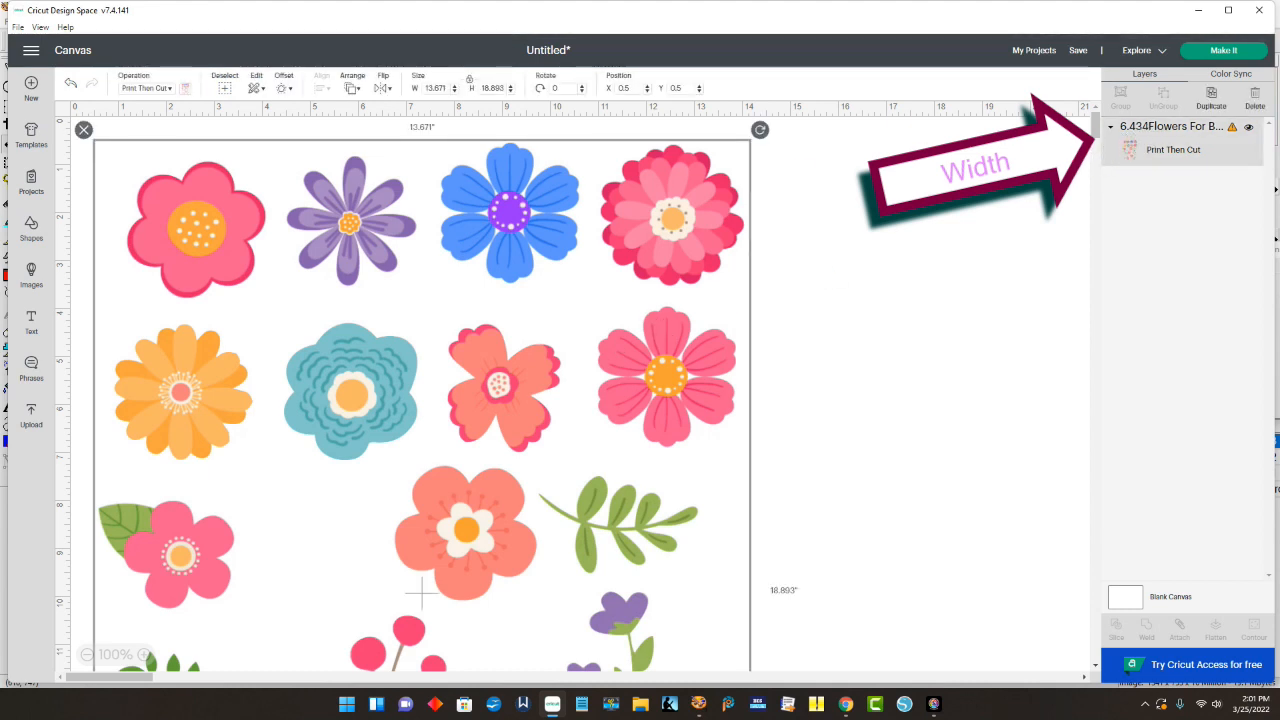
{"action": "left_click", "coordinate": [435, 88]}
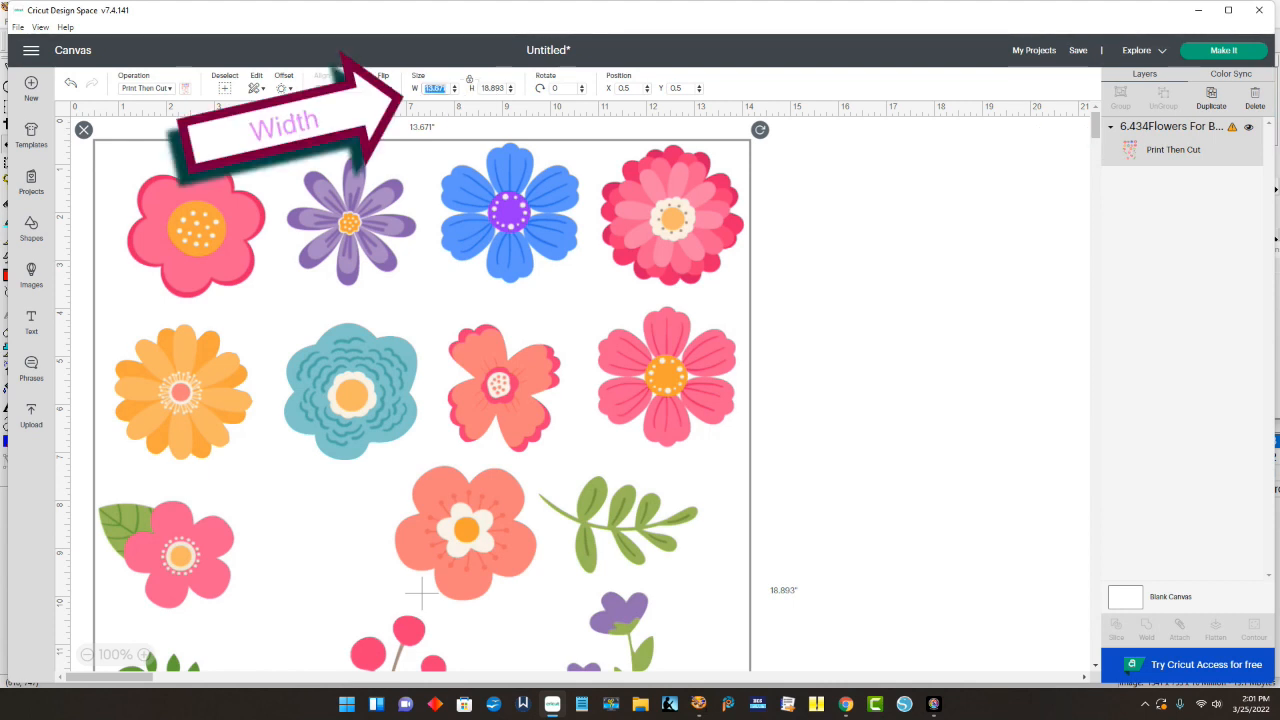
{"action": "type", "text": "6.434"}
{"action": "key", "text": "Return"}
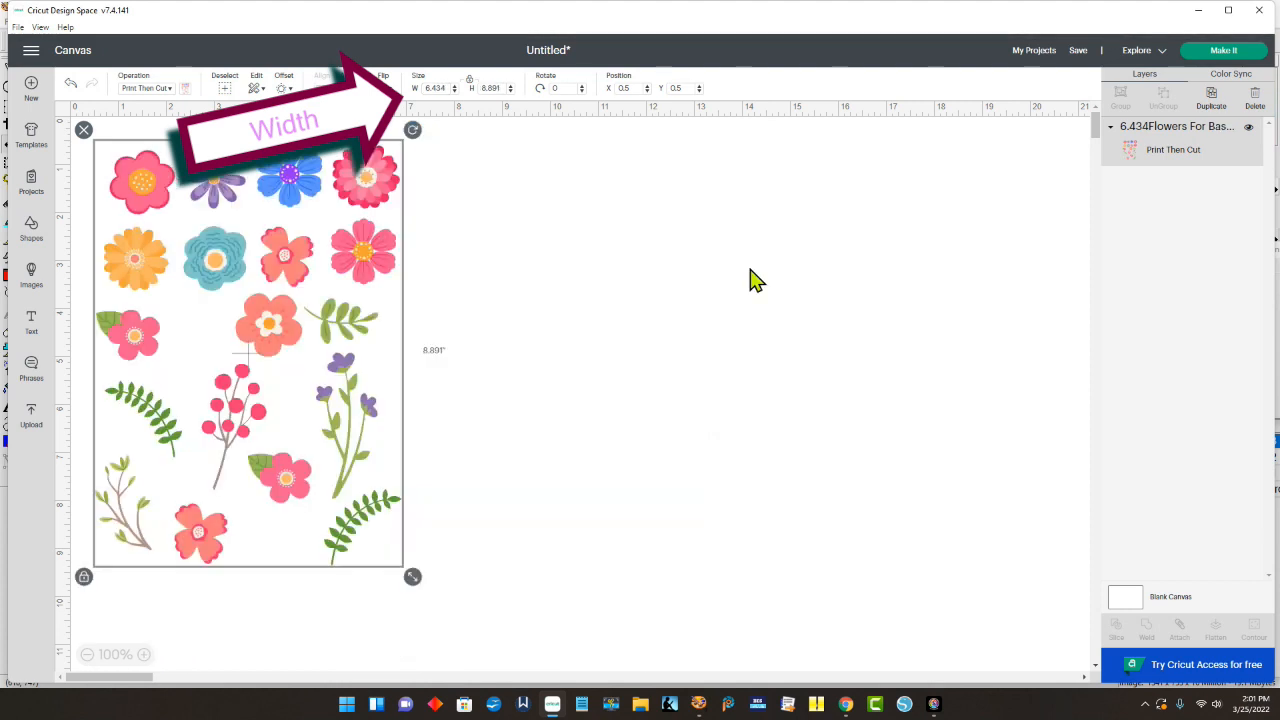
{"action": "left_click_drag", "start_coordinate": [240, 355], "coordinate": [315, 356]}
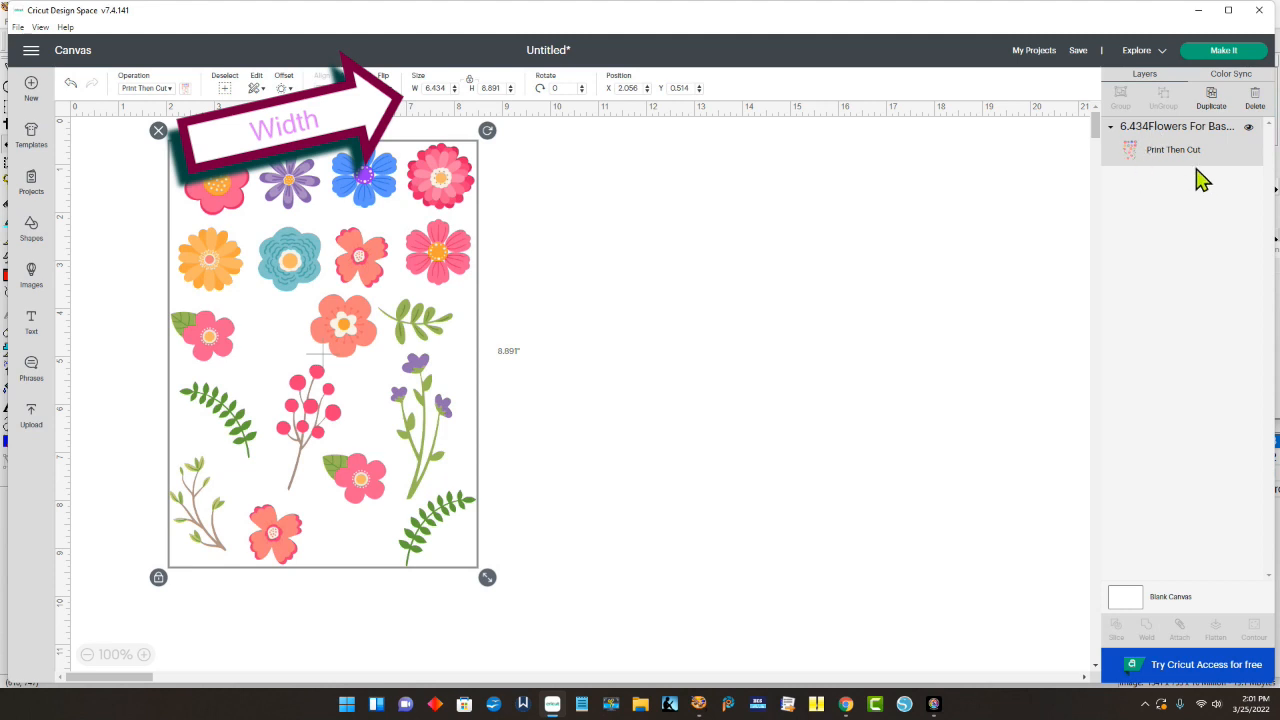
Step: Preview the resized flower sheet's Print Then Cut mat layout and return to the canvas
{"action": "left_click", "coordinate": [1223, 52]}
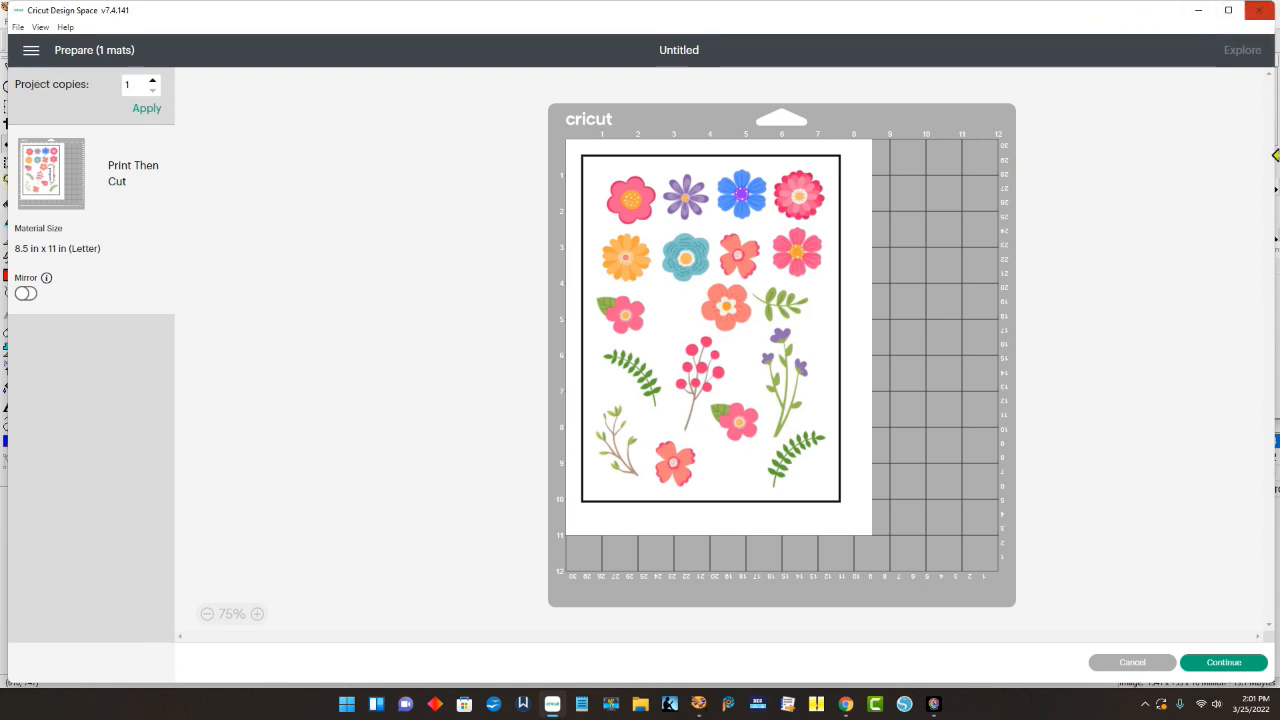
{"action": "left_click", "coordinate": [1132, 663]}
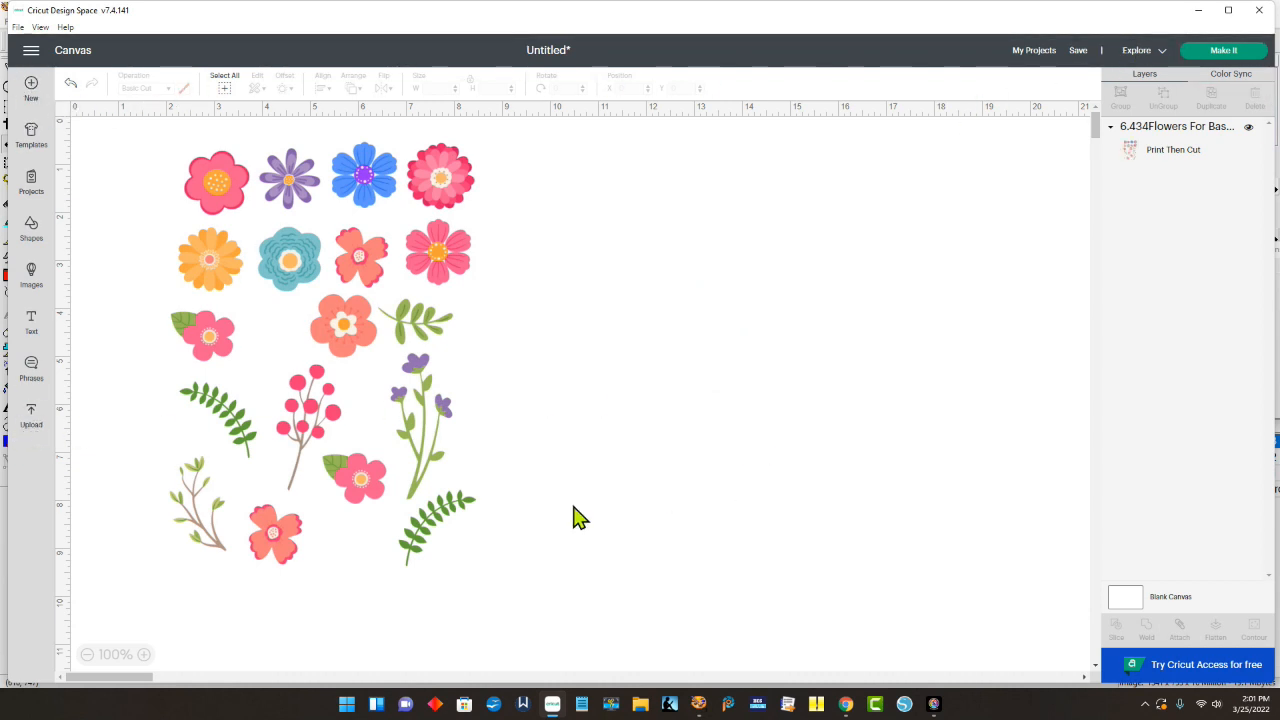
Step: Open the recent uploads to choose the other flower sheet
{"action": "left_click", "coordinate": [31, 415]}
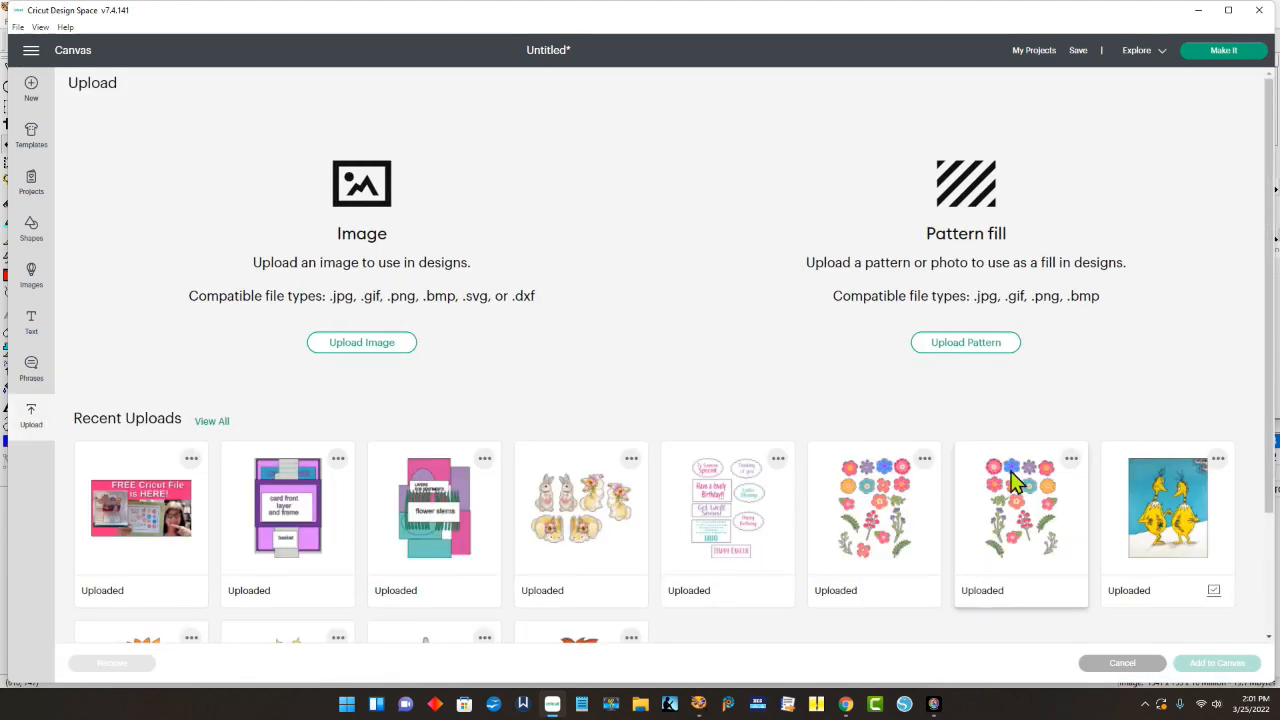